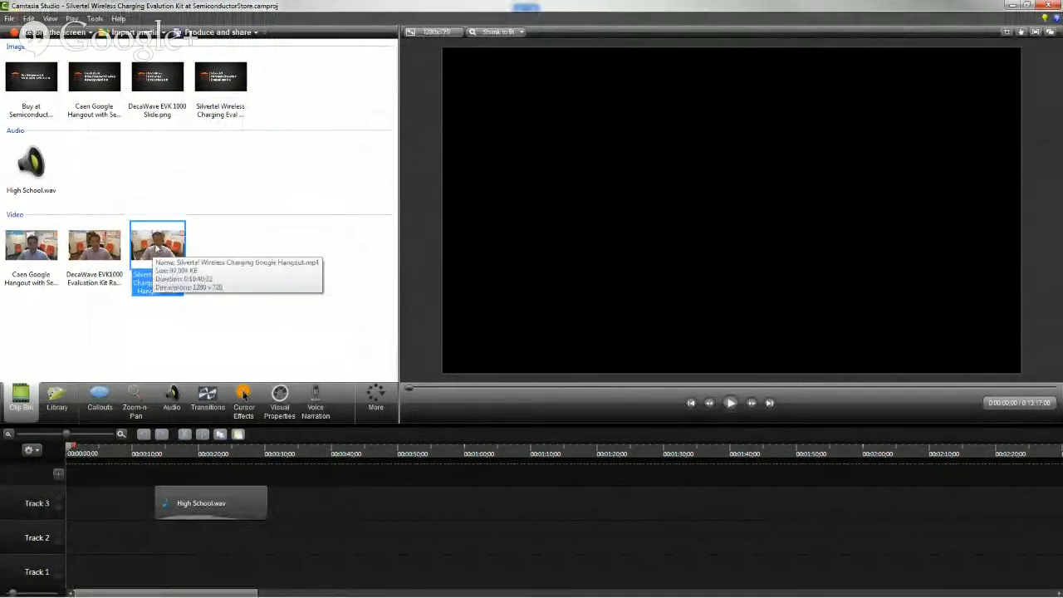
# Select the High School.wav clip on Track 3 and play it from its start at 00:00:13;15
pyautogui.moveTo(154, 249); pyautogui.dragTo(200, 493)
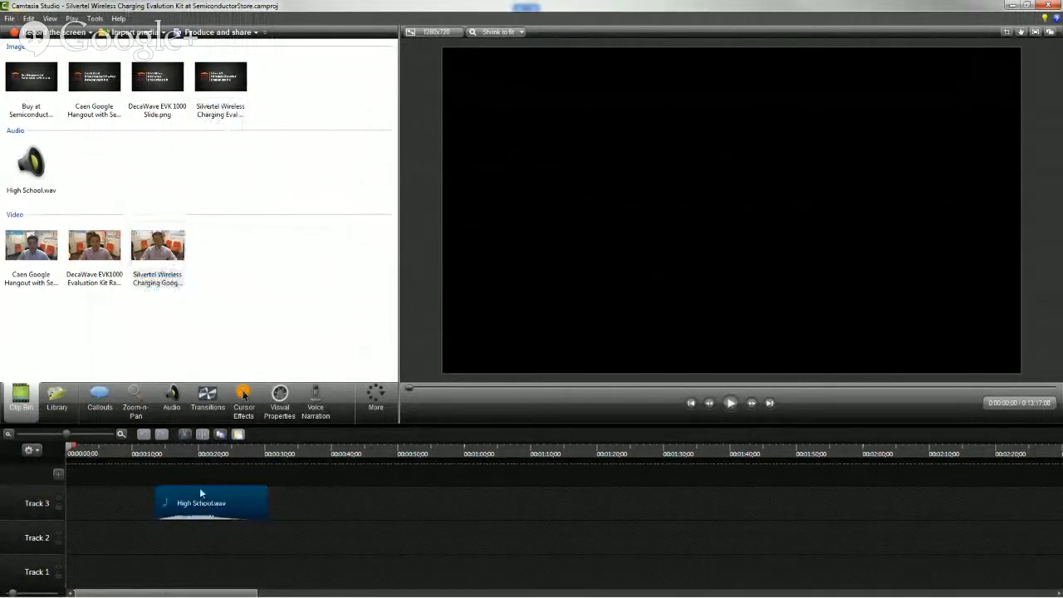
pyautogui.click(155, 454)
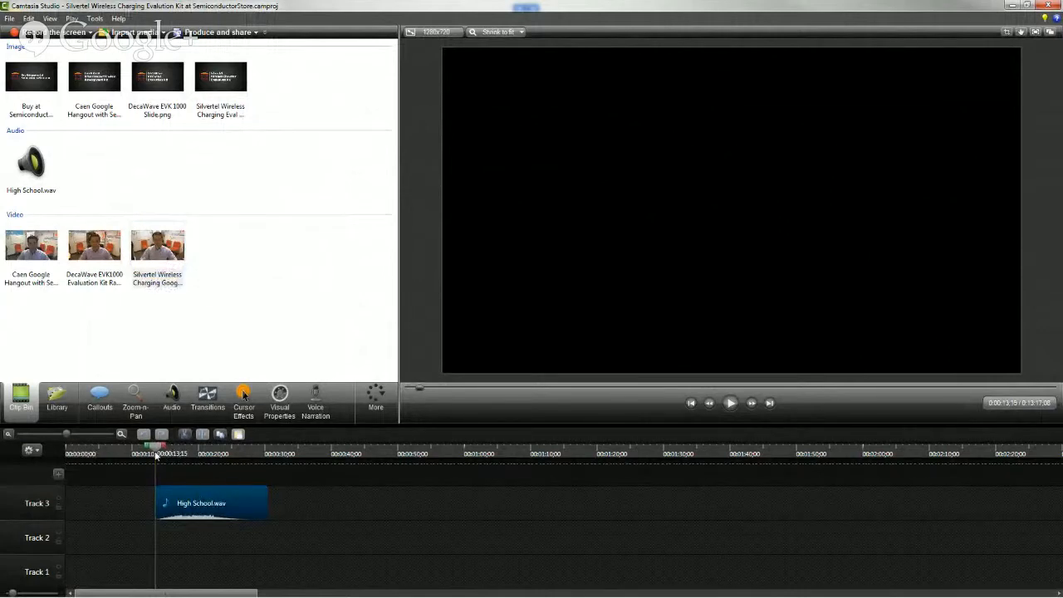
pyautogui.press('space')
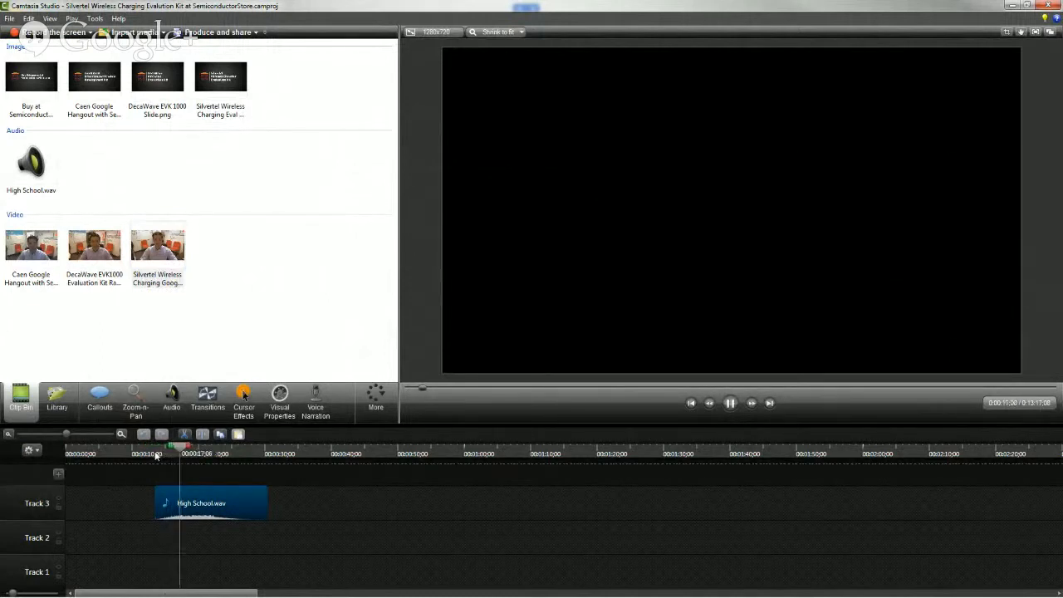
pyautogui.press('space')
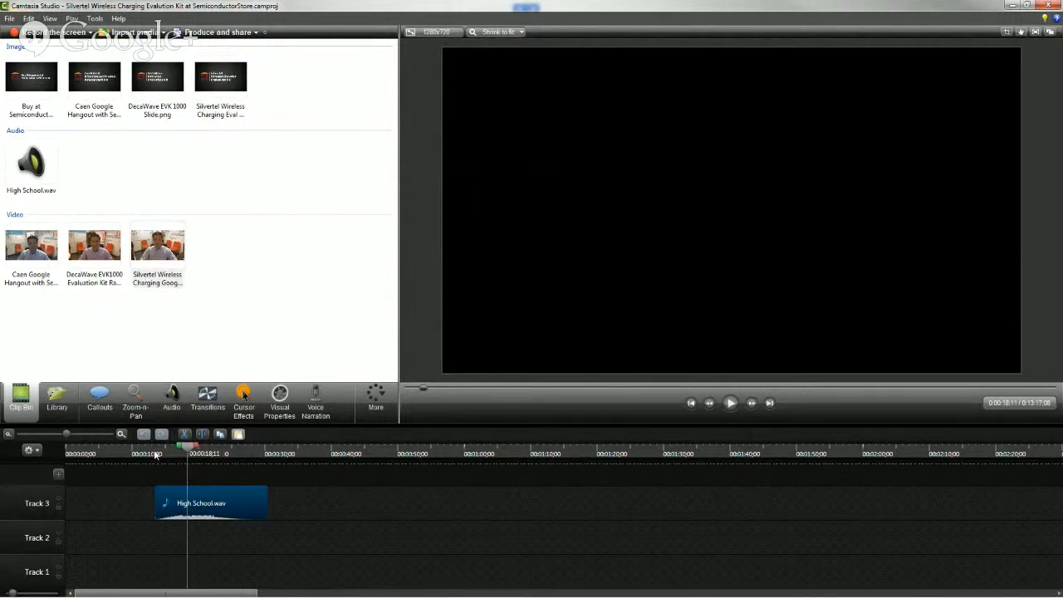
# Place Silvertel Wireless Charging Google Hangout.mp4 on Track 1 starting at 00:00:01;00 and put the playhead at 00:00:06;15
pyautogui.moveTo(152, 256); pyautogui.dragTo(72, 570)
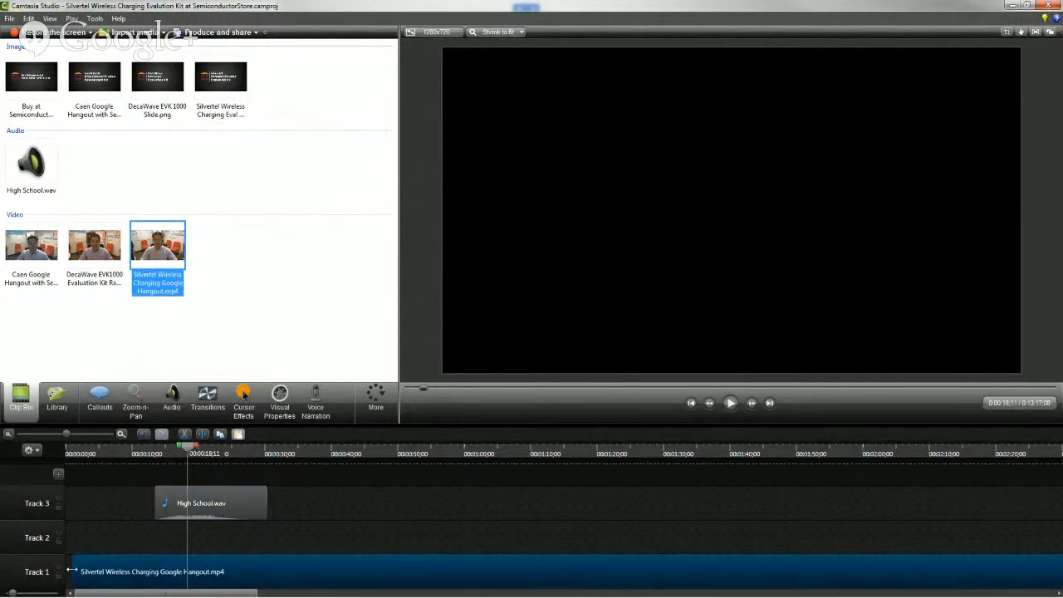
pyautogui.moveTo(166, 592); pyautogui.dragTo(93, 593)
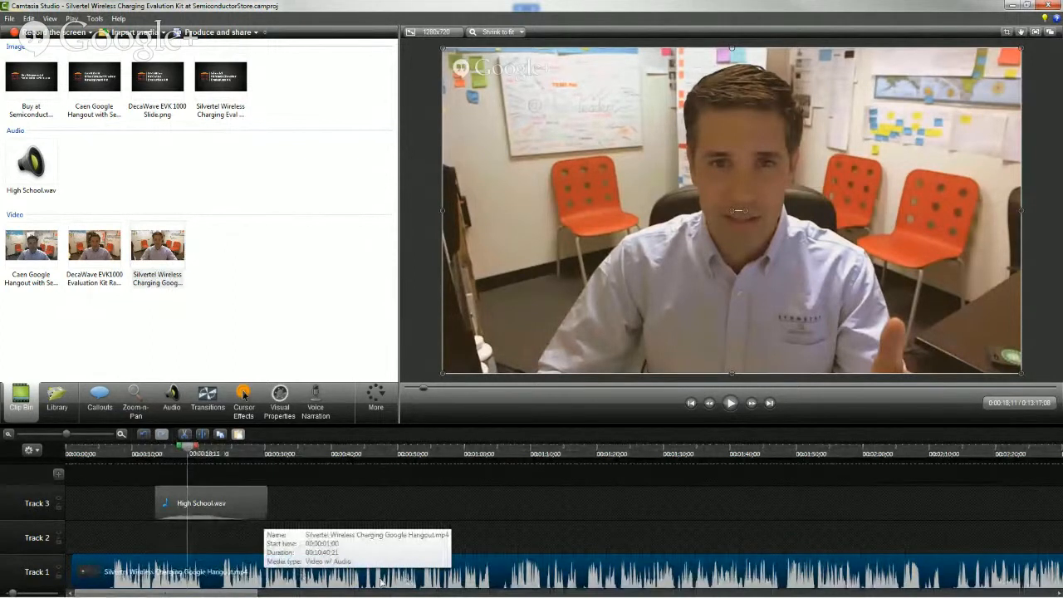
pyautogui.click(109, 455)
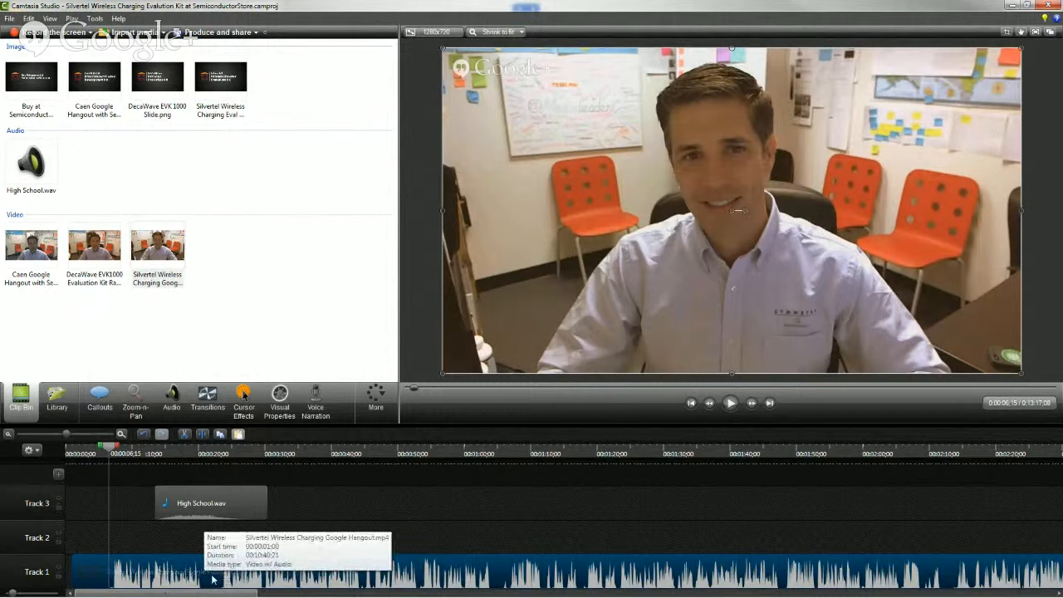
# Open the Track 1 video clip's audio for editing and enable volume leveling
pyautogui.click(394, 529)
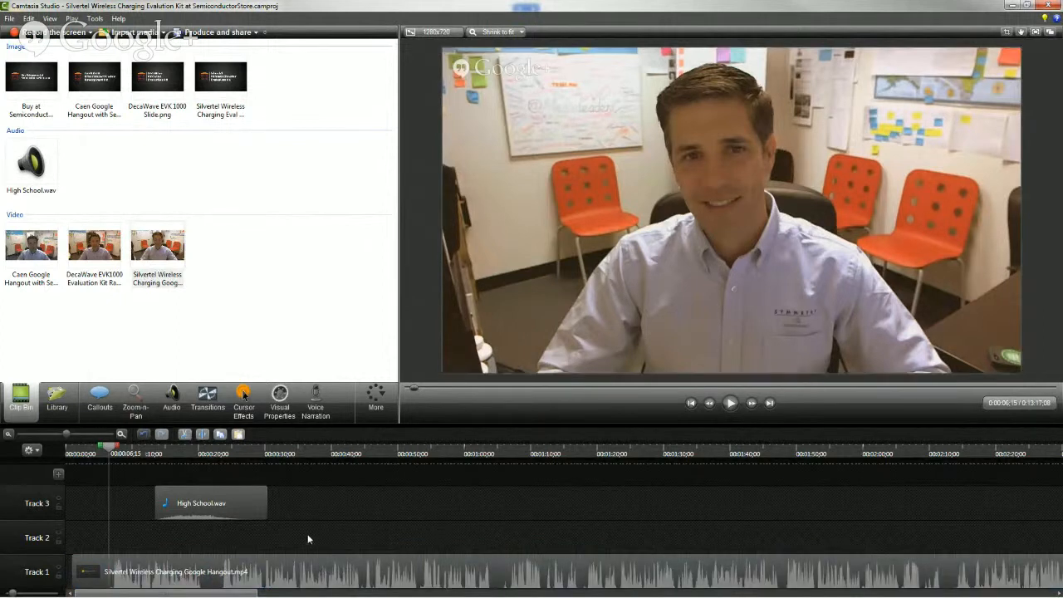
pyautogui.click(254, 566)
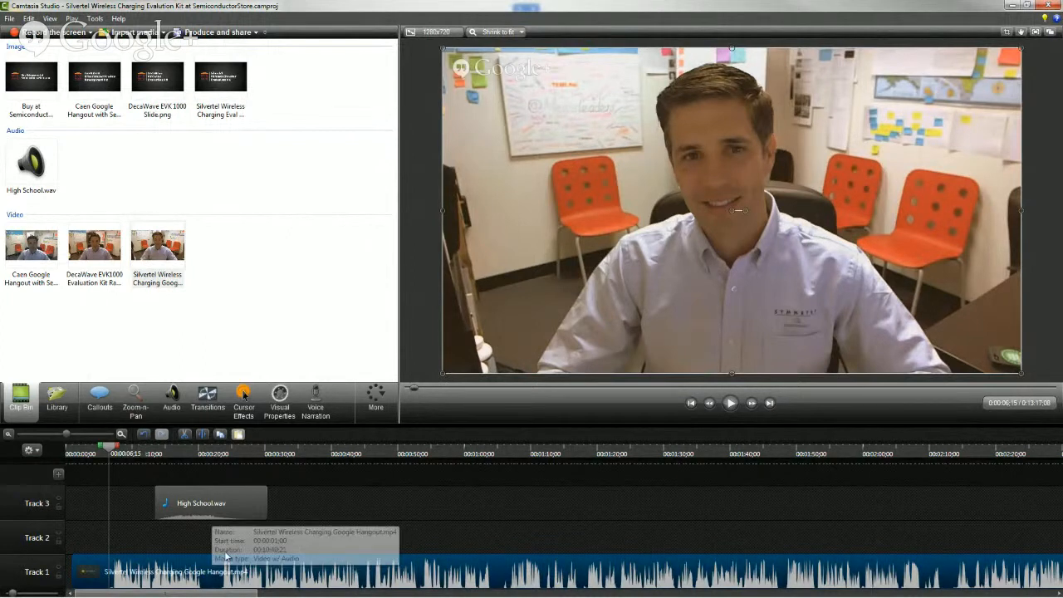
pyautogui.rightClick(183, 569)
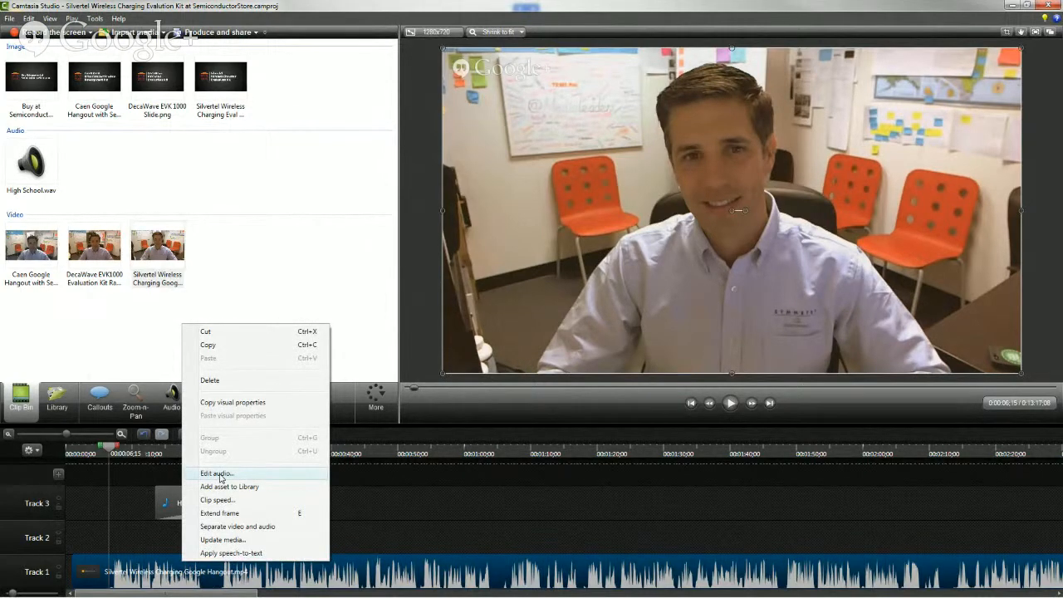
pyautogui.click(218, 473)
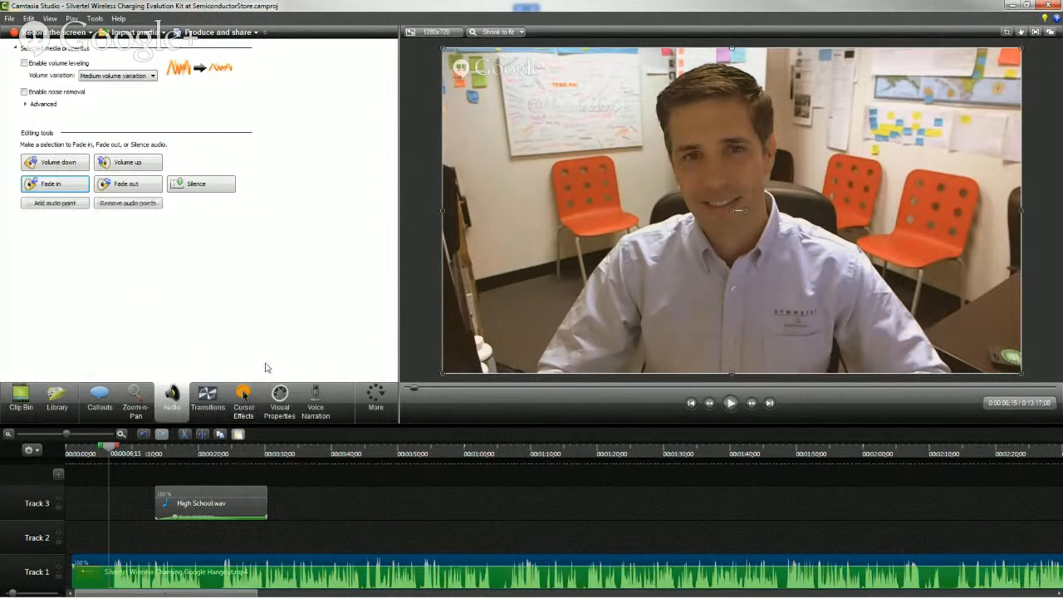
pyautogui.click(25, 63)
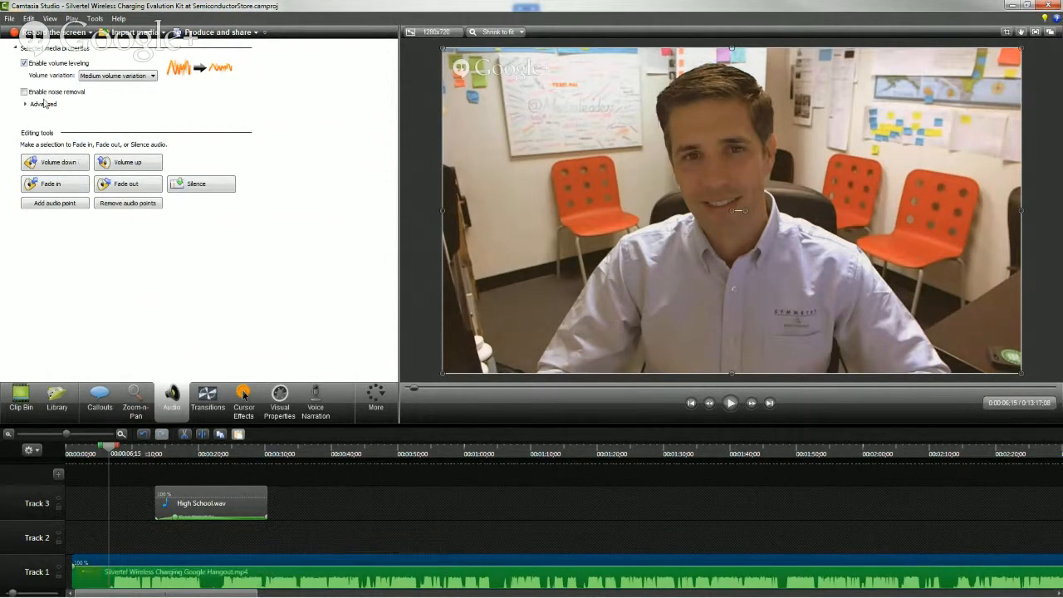
pyautogui.click(24, 64)
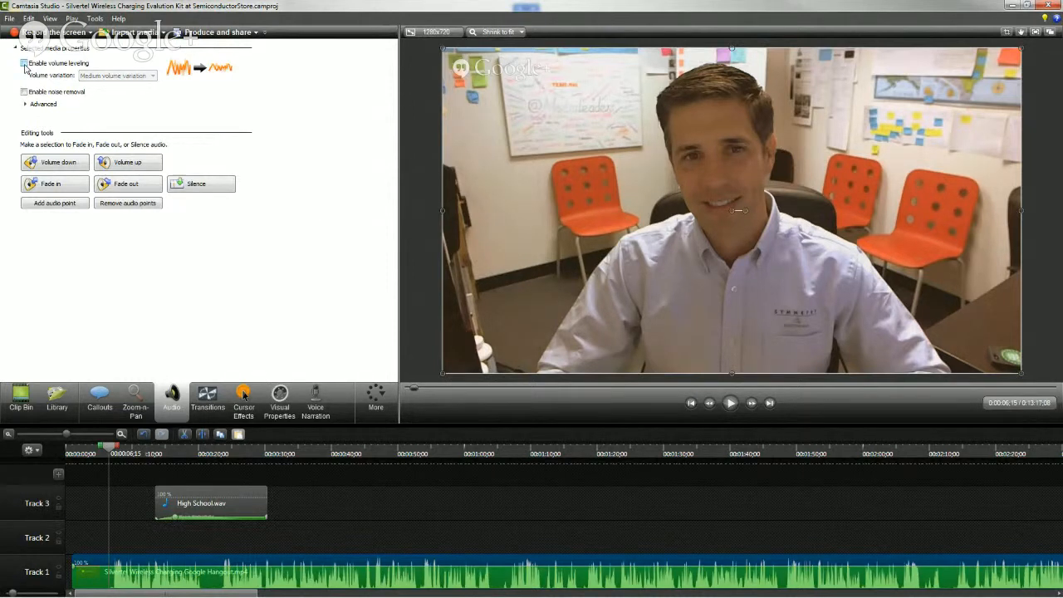
pyautogui.click(25, 64)
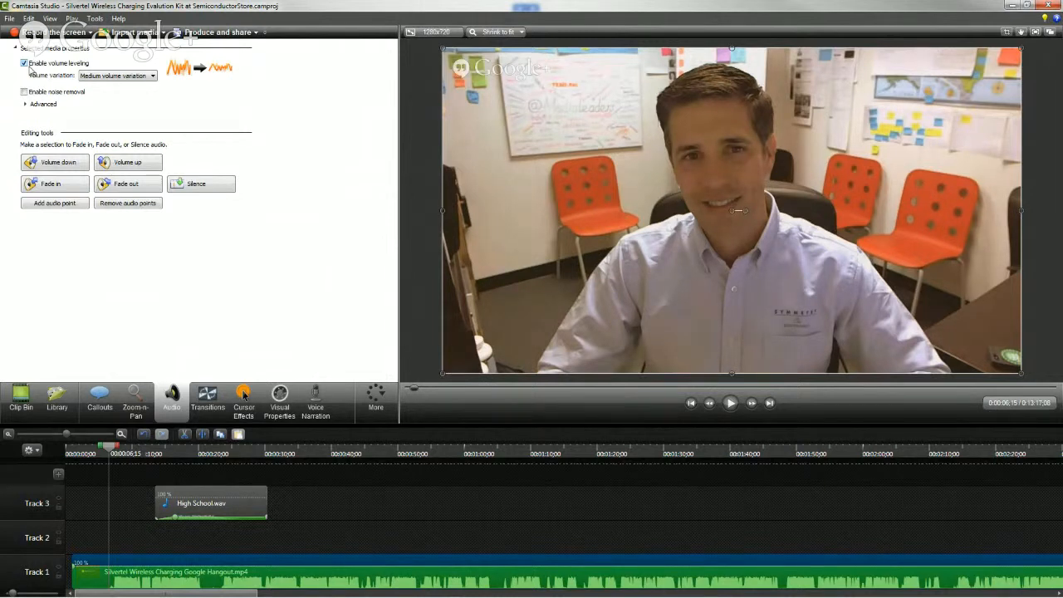
# Try High and Low volume variation for the leveling and restore Medium volume variation
pyautogui.click(88, 76)
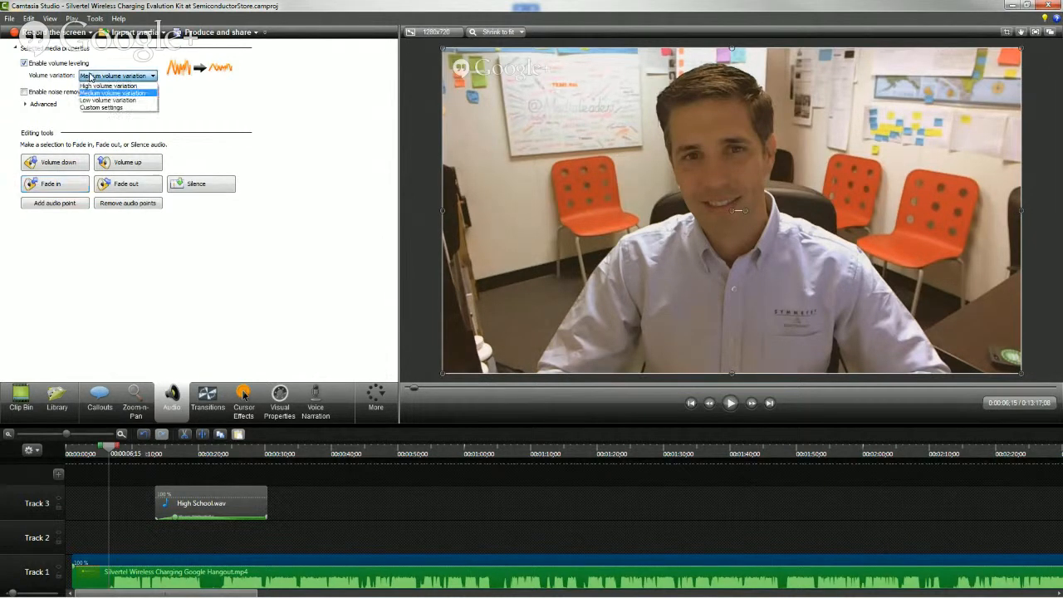
pyautogui.click(102, 86)
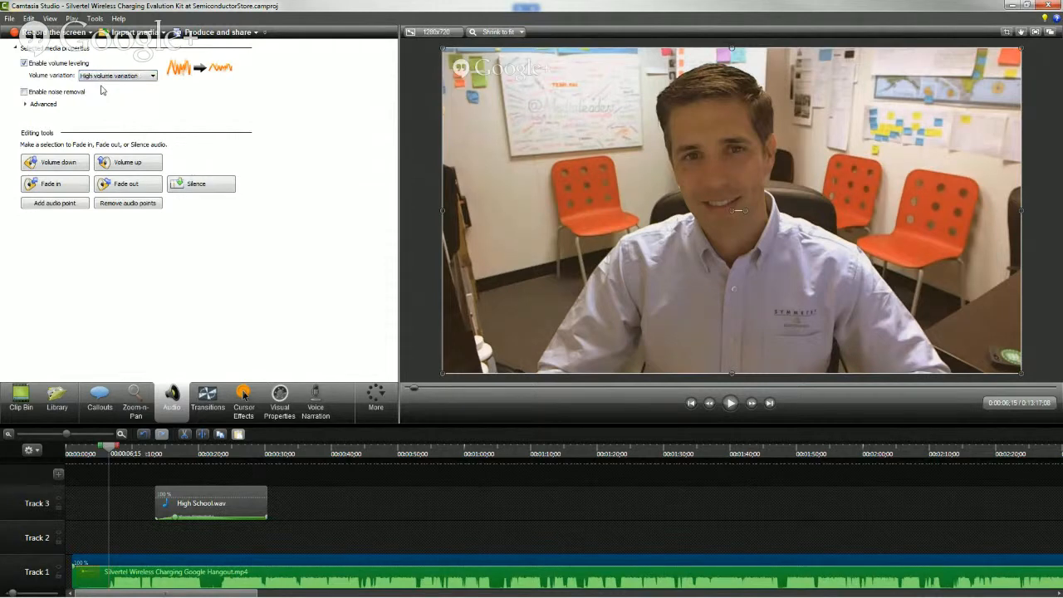
pyautogui.click(108, 76)
pyautogui.click(106, 99)
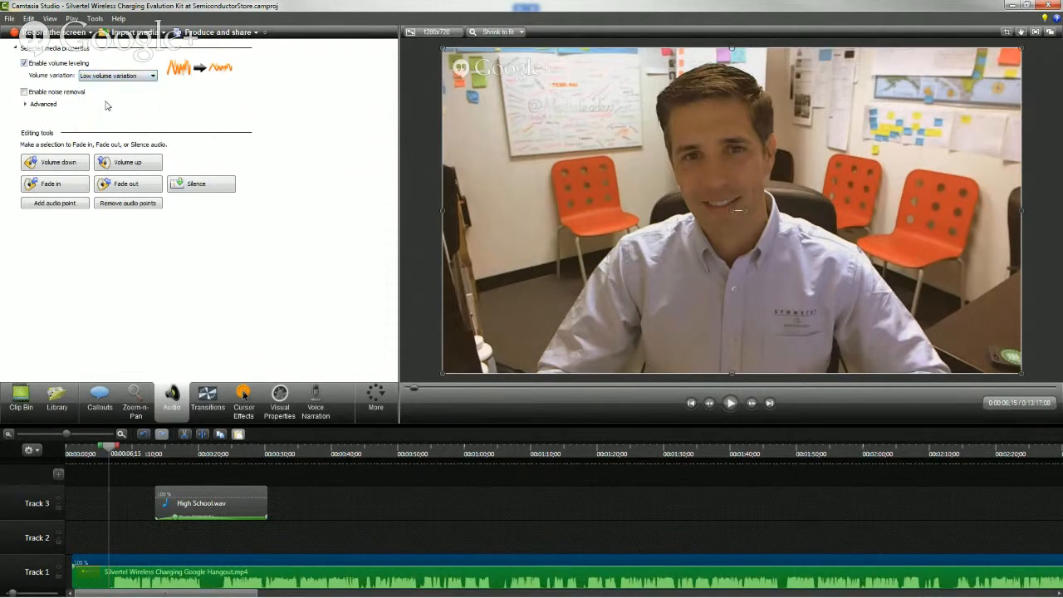
pyautogui.click(113, 76)
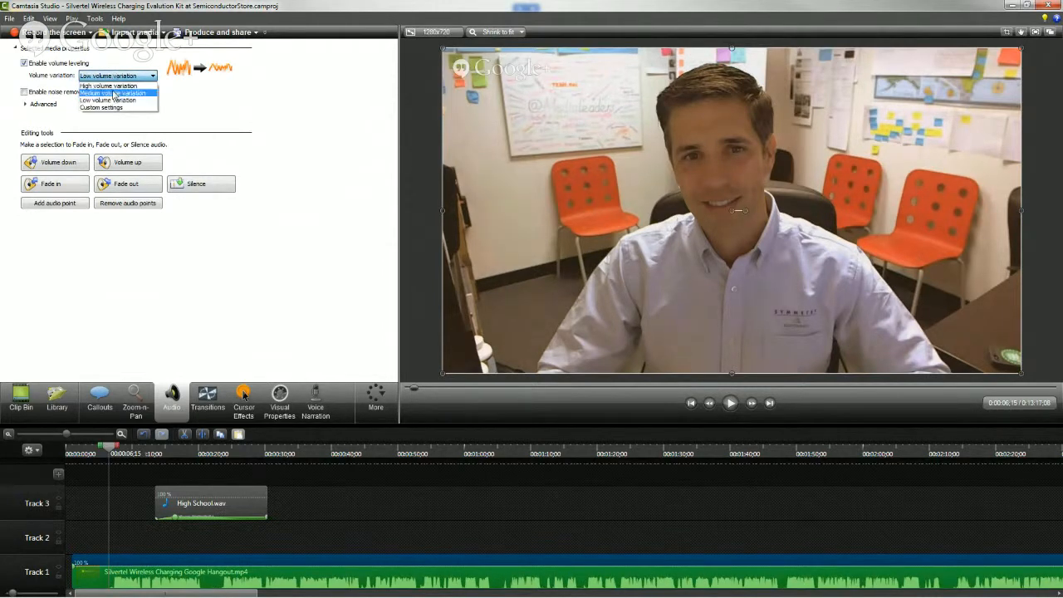
pyautogui.click(114, 94)
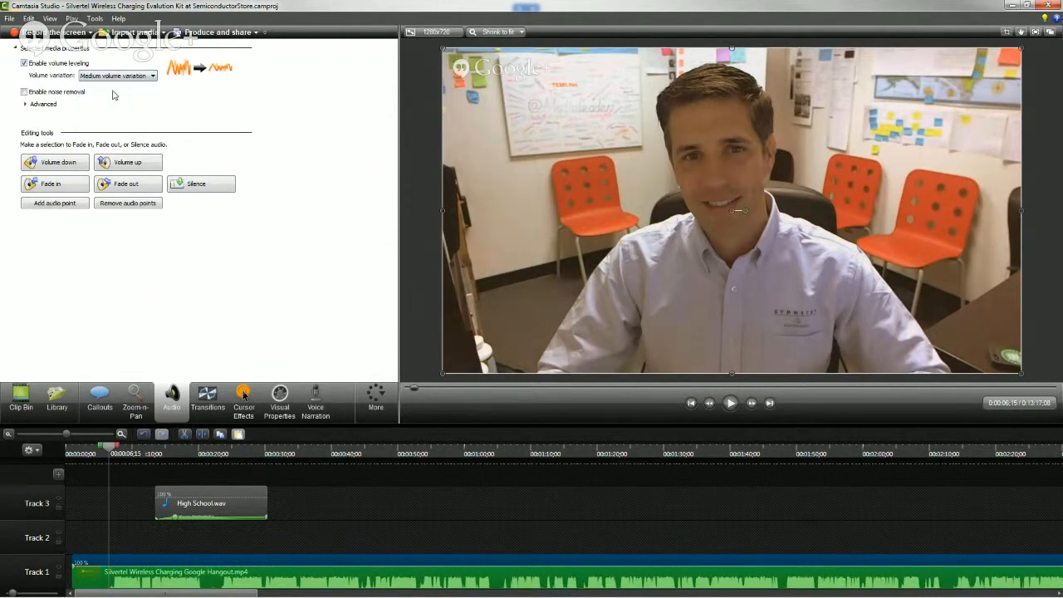
# Try noise removal on the video's audio, turn it off again, and check the advanced options
pyautogui.click(25, 93)
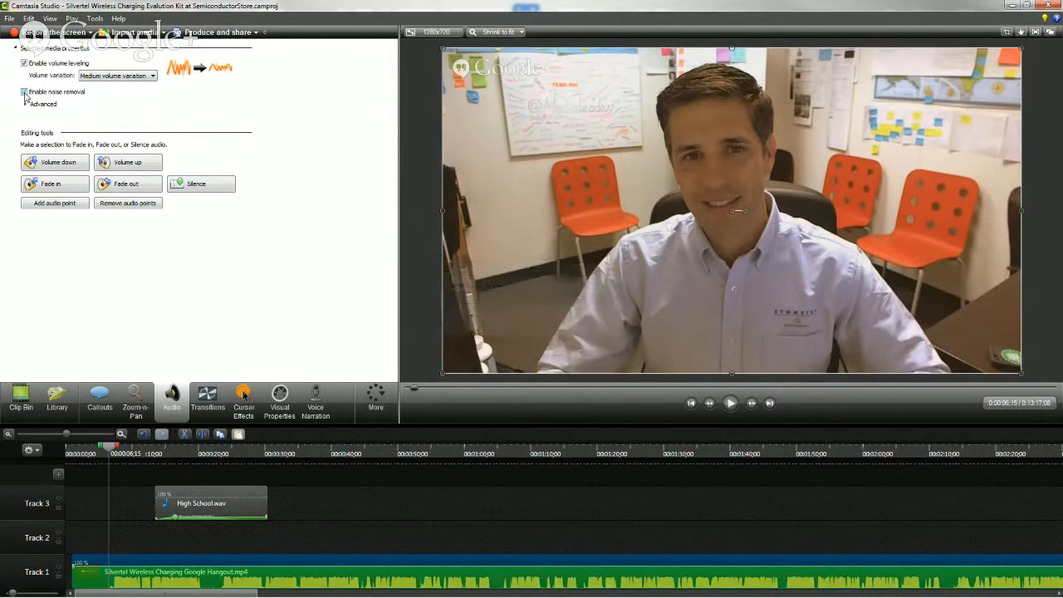
pyautogui.click(25, 92)
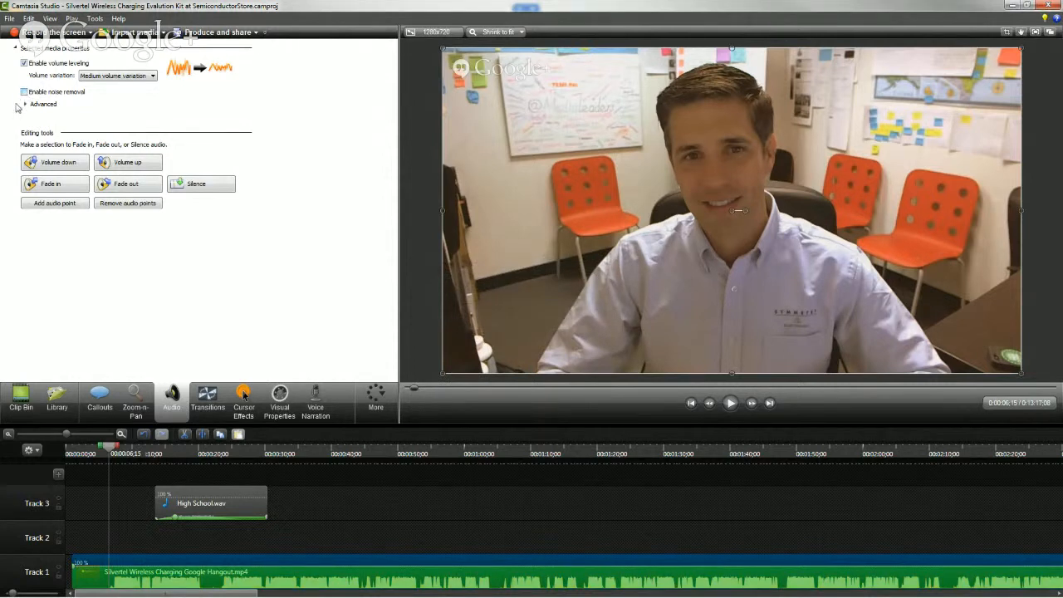
pyautogui.click(25, 104)
pyautogui.click(25, 105)
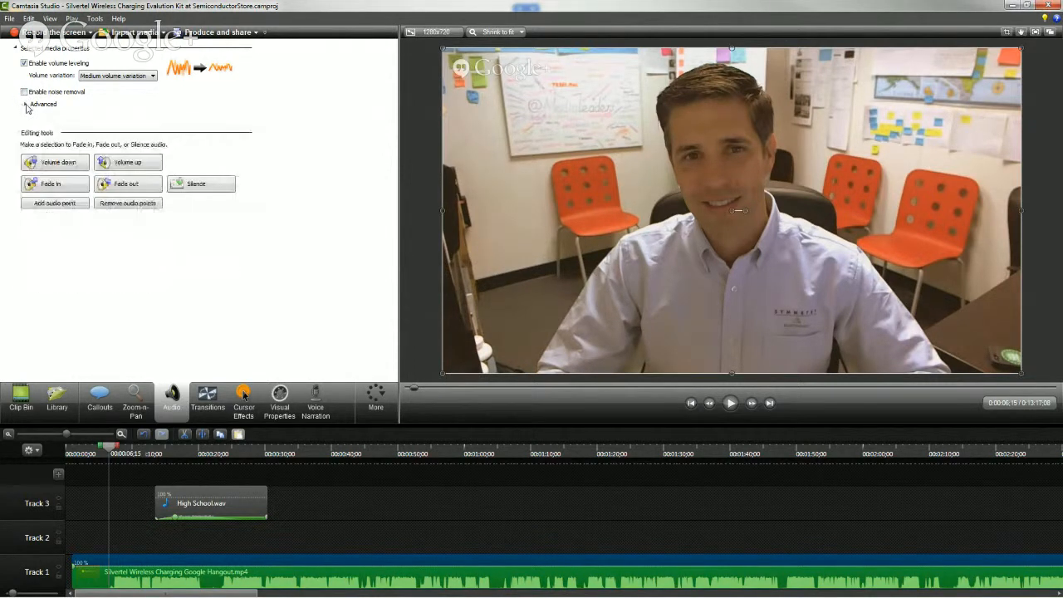
pyautogui.click(126, 166)
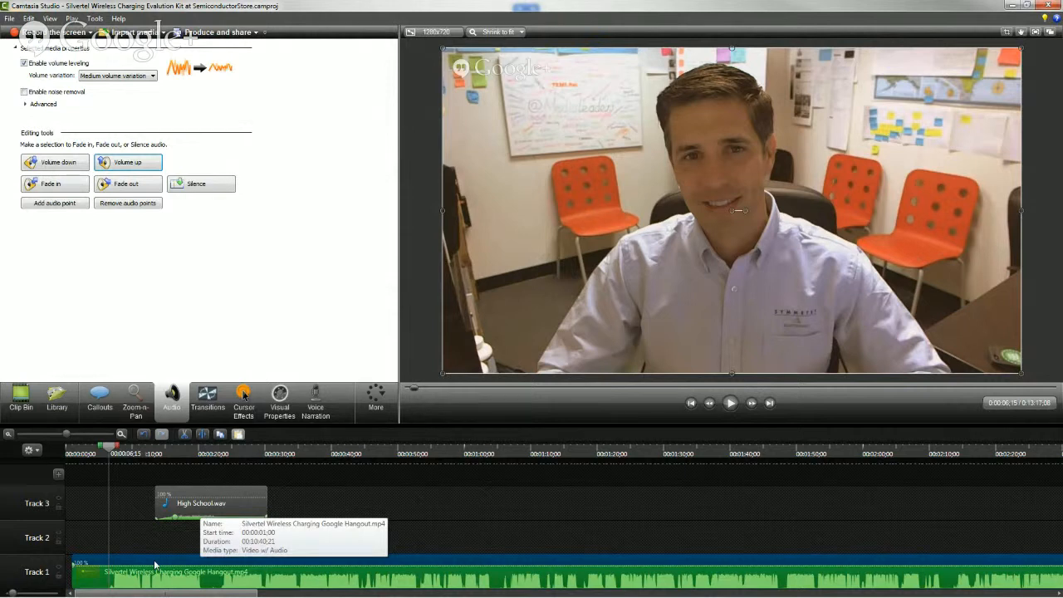
# Trim the start of the Track 1 video to the playhead at 00:00:06;07 and play back the new opening
pyautogui.moveTo(114, 455); pyautogui.dragTo(111, 453)
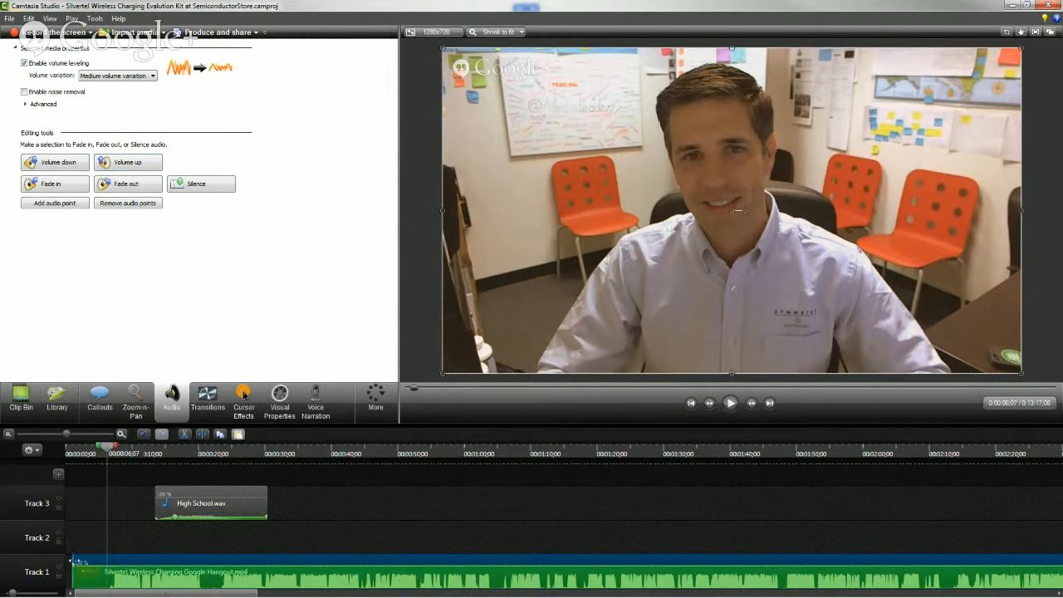
pyautogui.moveTo(73, 560); pyautogui.dragTo(108, 561)
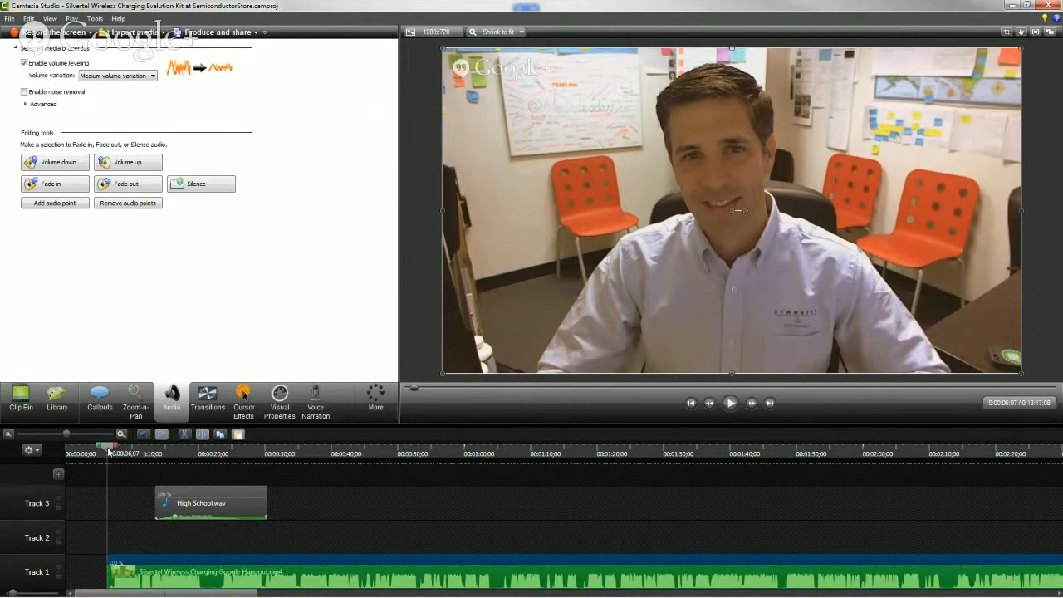
pyautogui.press('space')
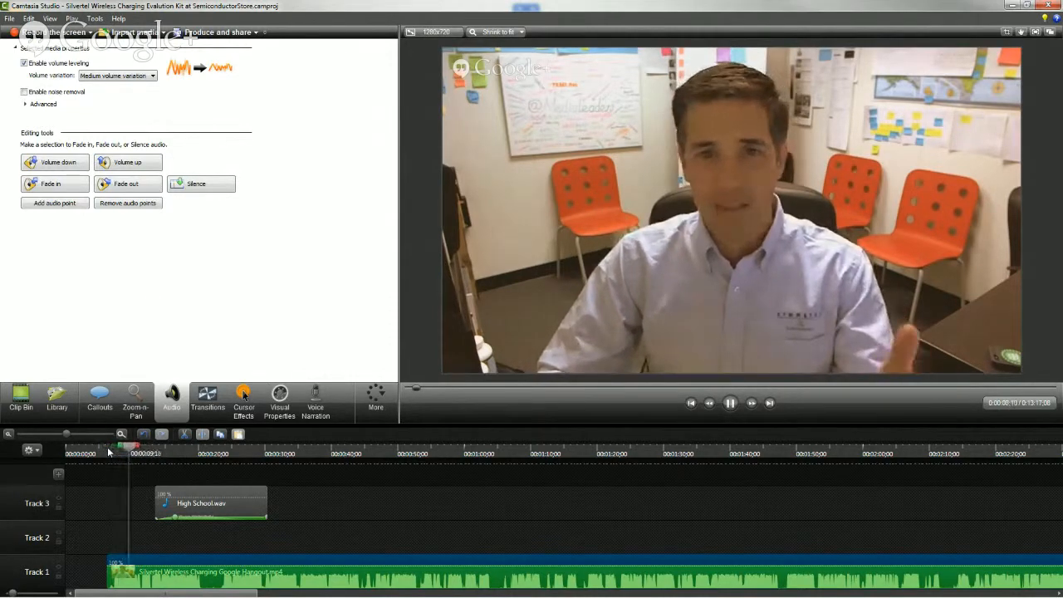
pyautogui.press('space')
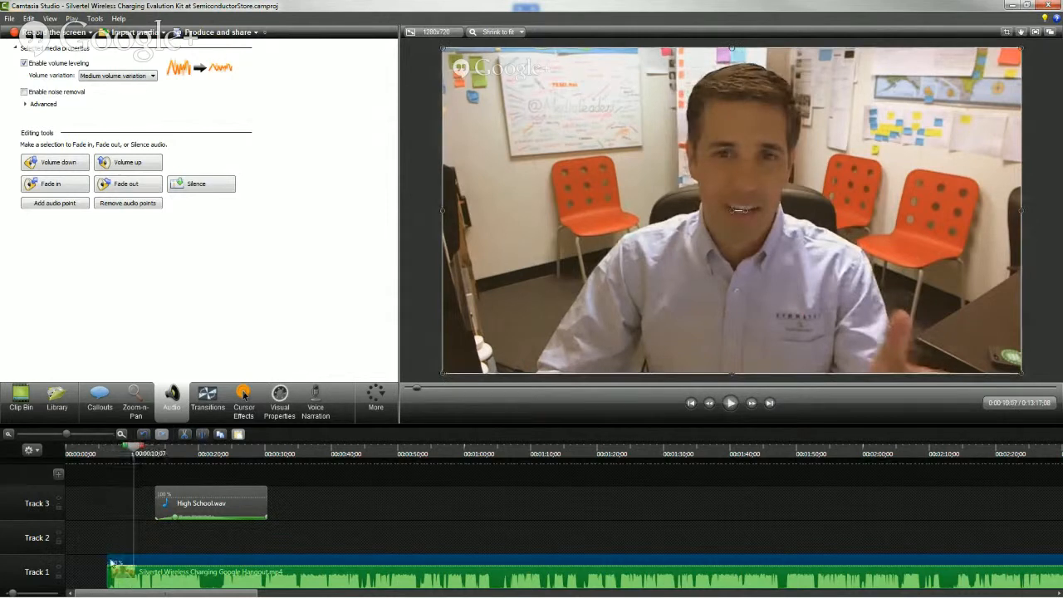
pyautogui.click(113, 455)
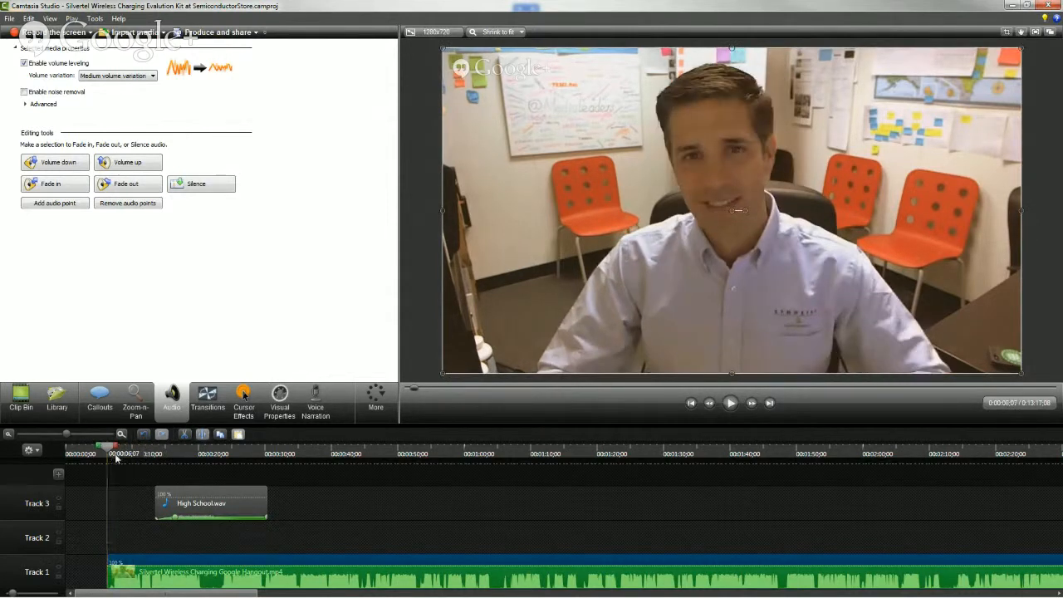
# Trim the start of the Track 1 video slightly further, by about 0.4 seconds
pyautogui.click(120, 434)
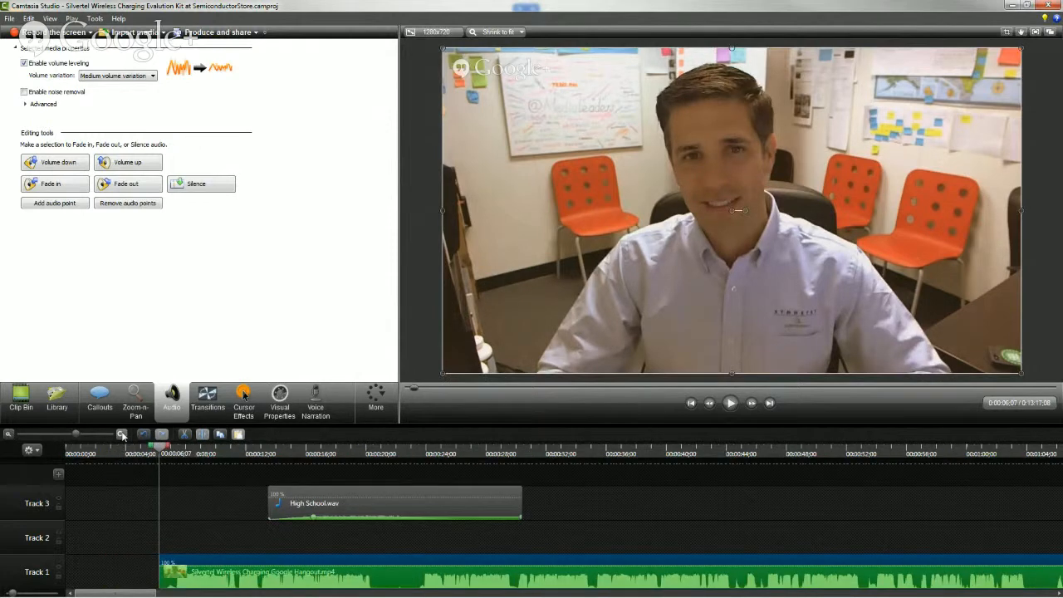
pyautogui.click(121, 434)
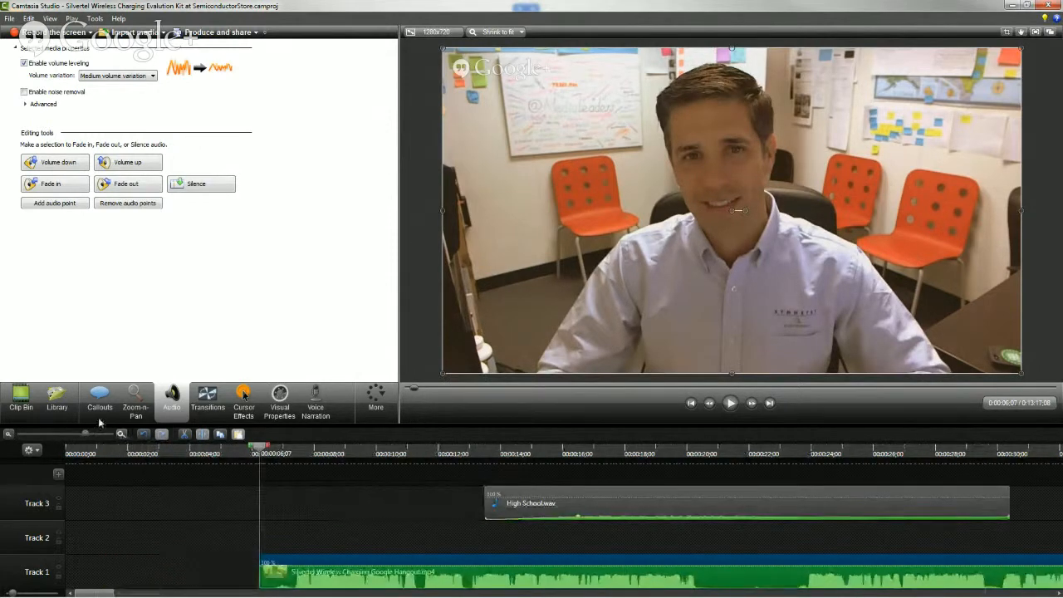
pyautogui.moveTo(262, 562); pyautogui.dragTo(272, 561)
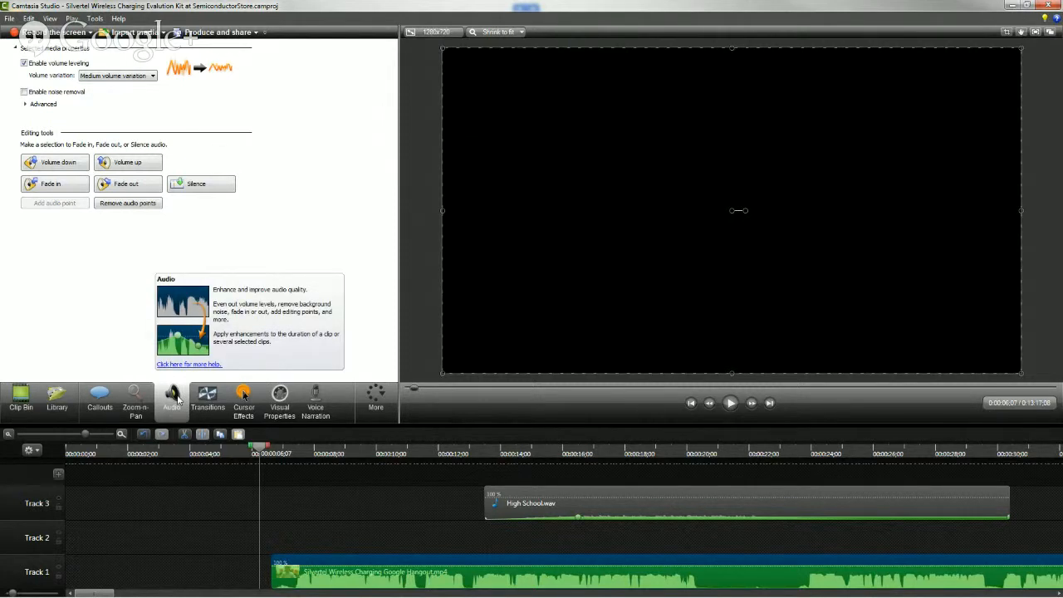
# Add an audio fade-in to the Track 1 video, shorten it to about one second, and play it back
pyautogui.click(67, 189)
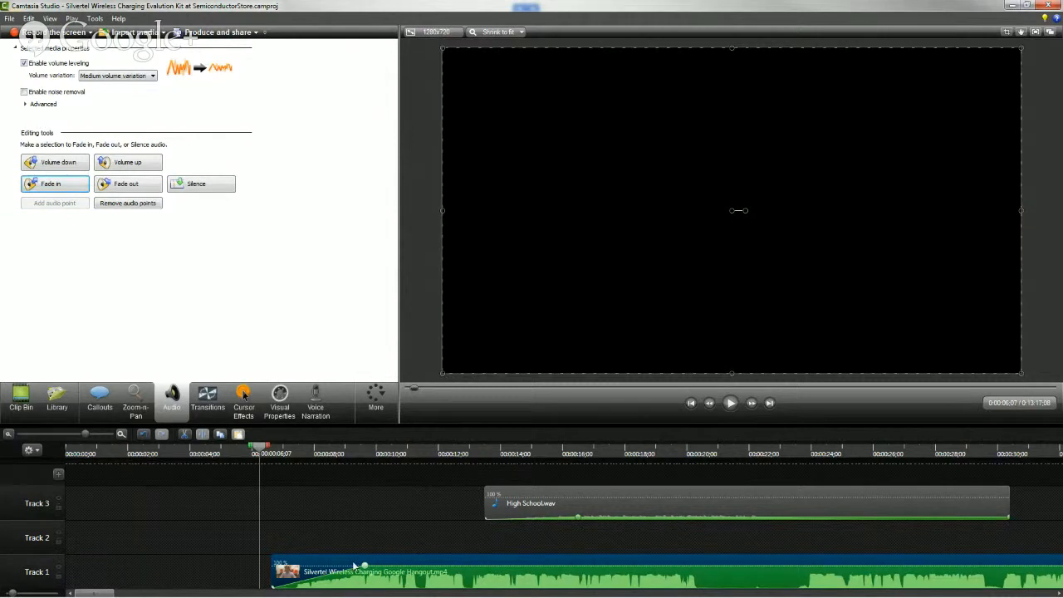
pyautogui.moveTo(366, 569); pyautogui.dragTo(300, 567)
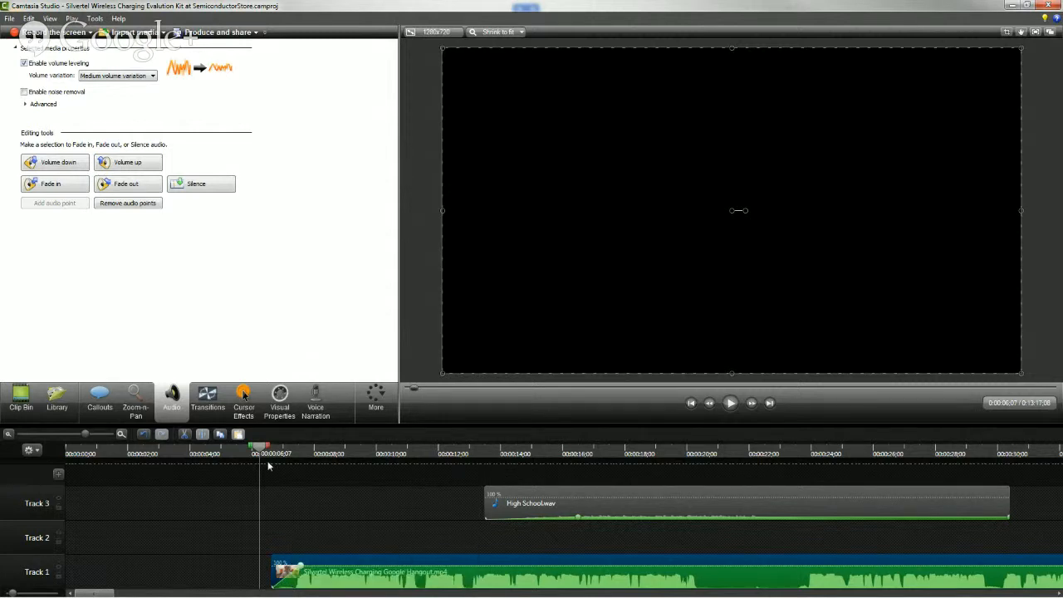
pyautogui.press('space')
pyautogui.press('space')
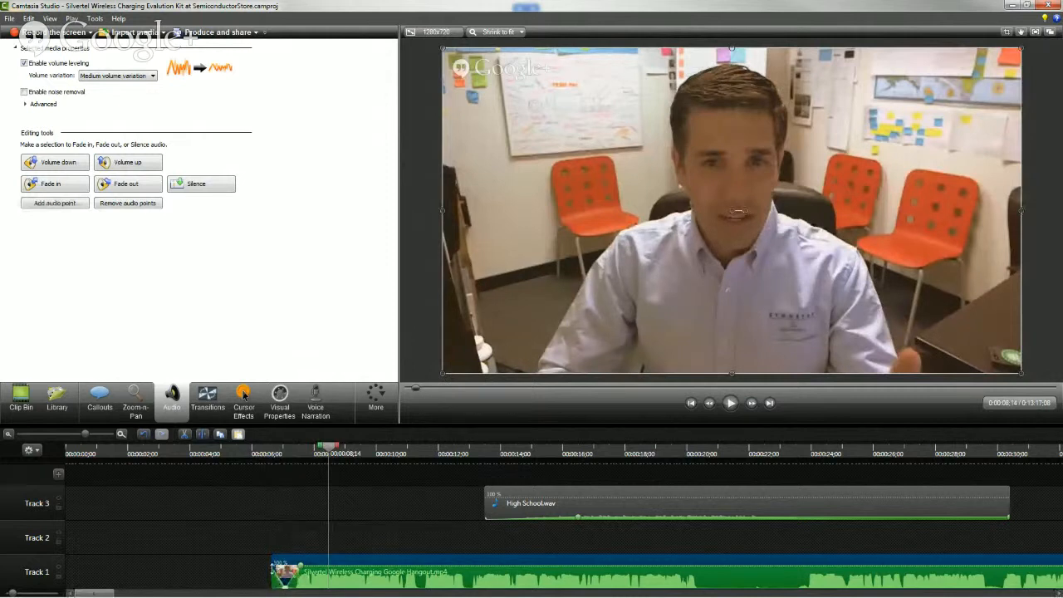
# Reapply the fade-in and adjust its audio points so the volume rises steeply just after the Track 1 clip's start
pyautogui.click(46, 183)
pyautogui.moveTo(364, 567); pyautogui.dragTo(289, 580)
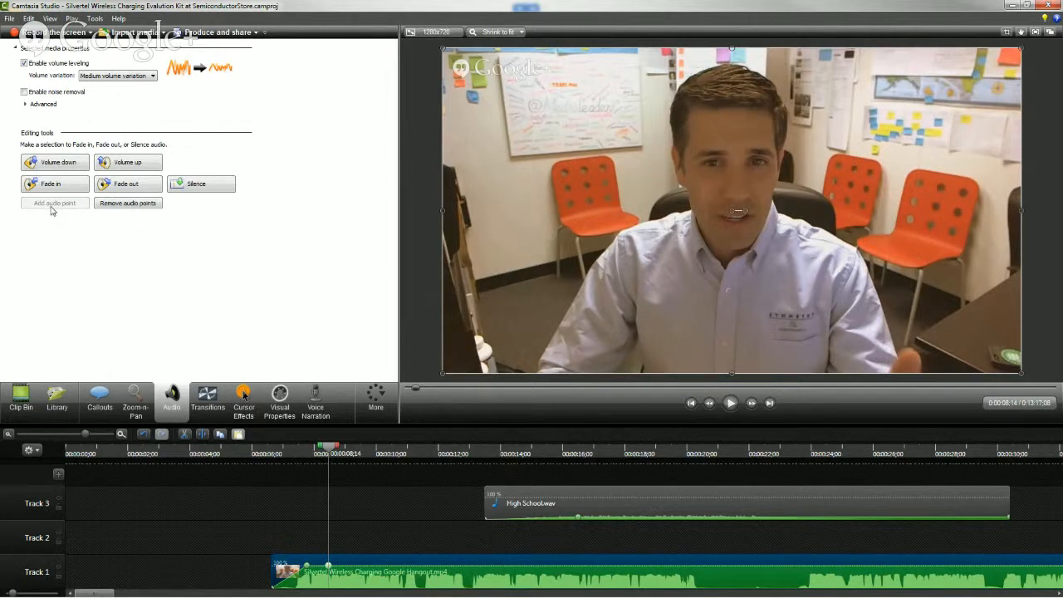
pyautogui.moveTo(306, 566)
pyautogui.mouseDown()
pyautogui.moveTo(309, 586)
pyautogui.moveTo(279, 592)
pyautogui.moveTo(301, 567)
pyautogui.mouseUp()
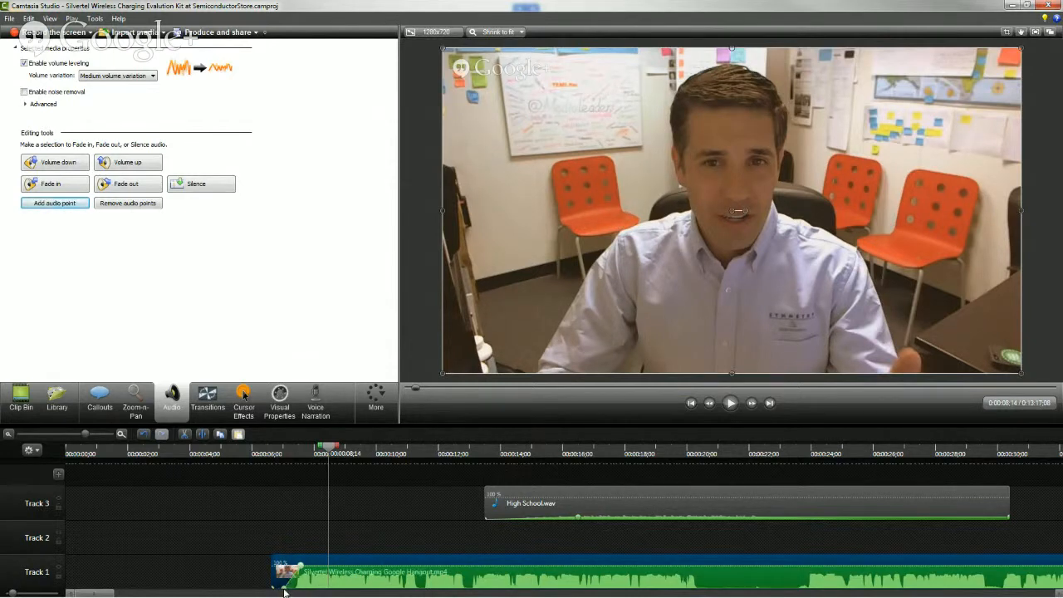
# Play back the opening of the Track 1 video to check its audio fade-in
pyautogui.click(287, 593)
pyautogui.click(286, 593)
pyautogui.moveTo(173, 593); pyautogui.dragTo(90, 594)
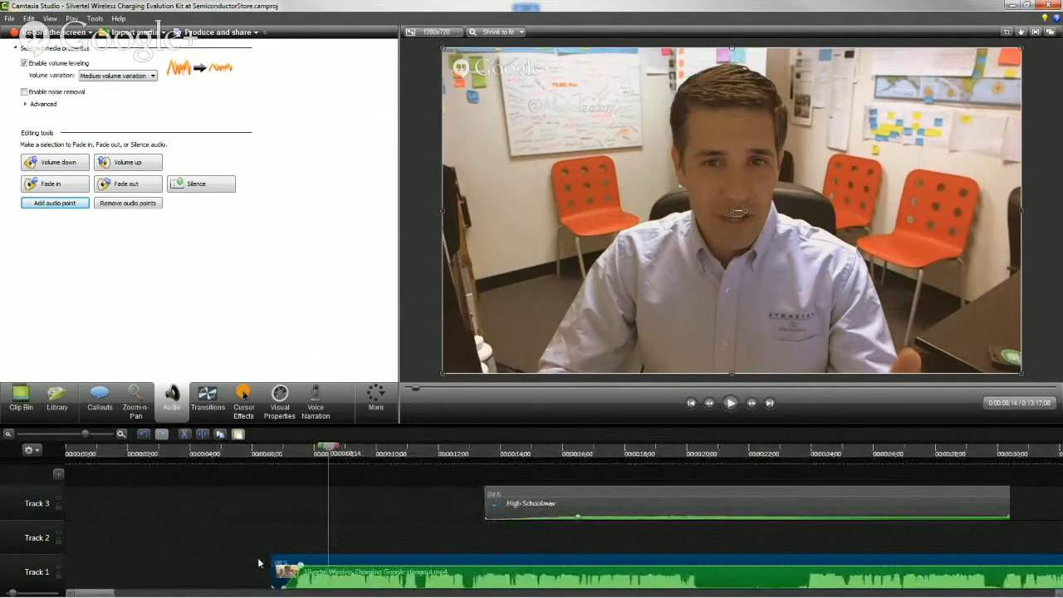
pyautogui.click(272, 454)
pyautogui.press('space')
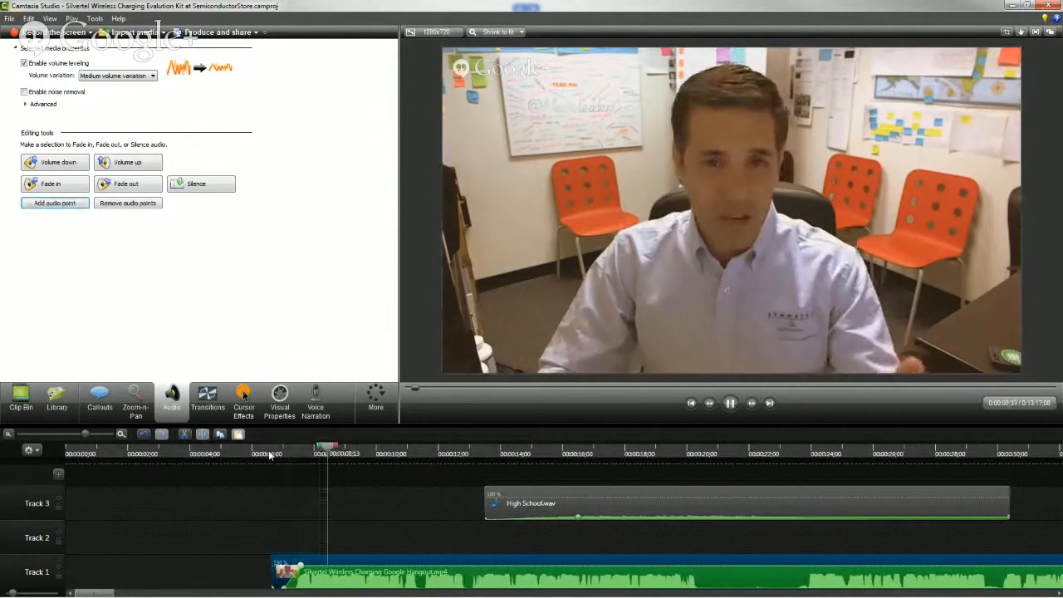
pyautogui.press('space')
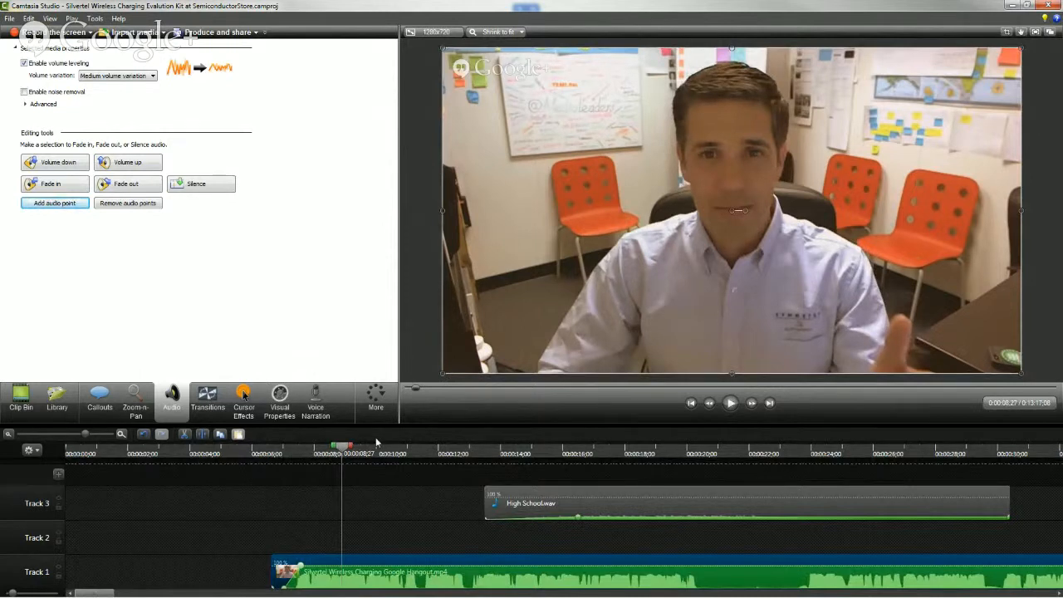
# Move the Track 1 video to the beginning of the timeline and split it at 00:00:15;16
pyautogui.moveTo(397, 562); pyautogui.dragTo(164, 550)
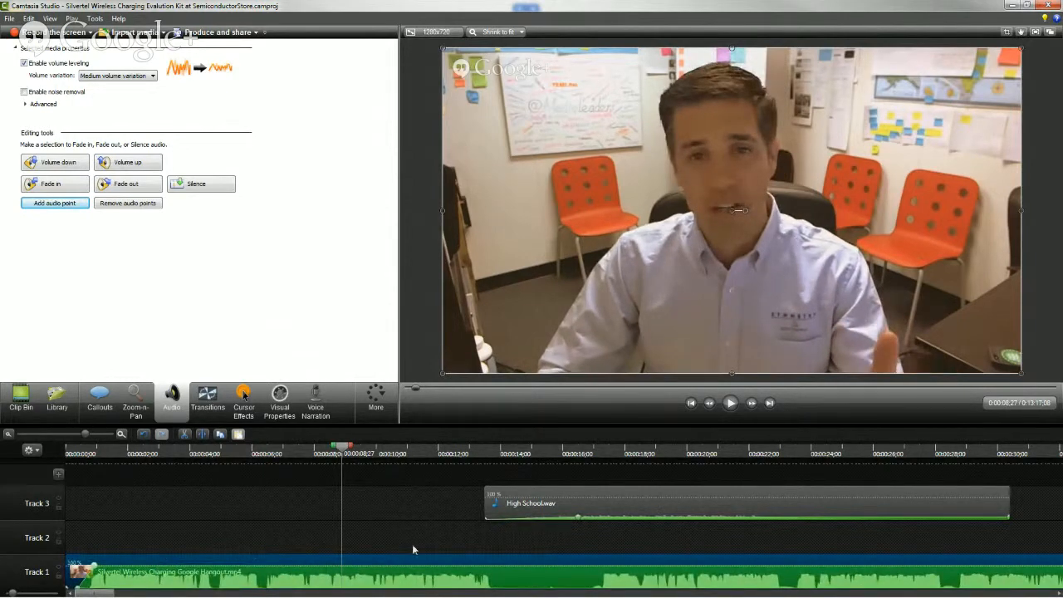
pyautogui.click(532, 454)
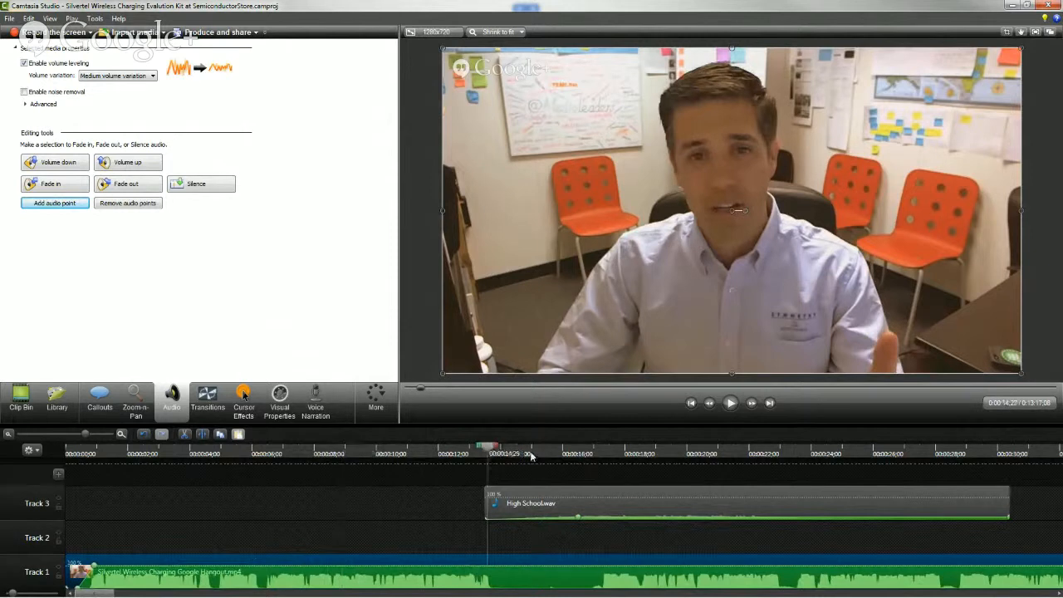
pyautogui.moveTo(531, 454); pyautogui.dragTo(549, 455)
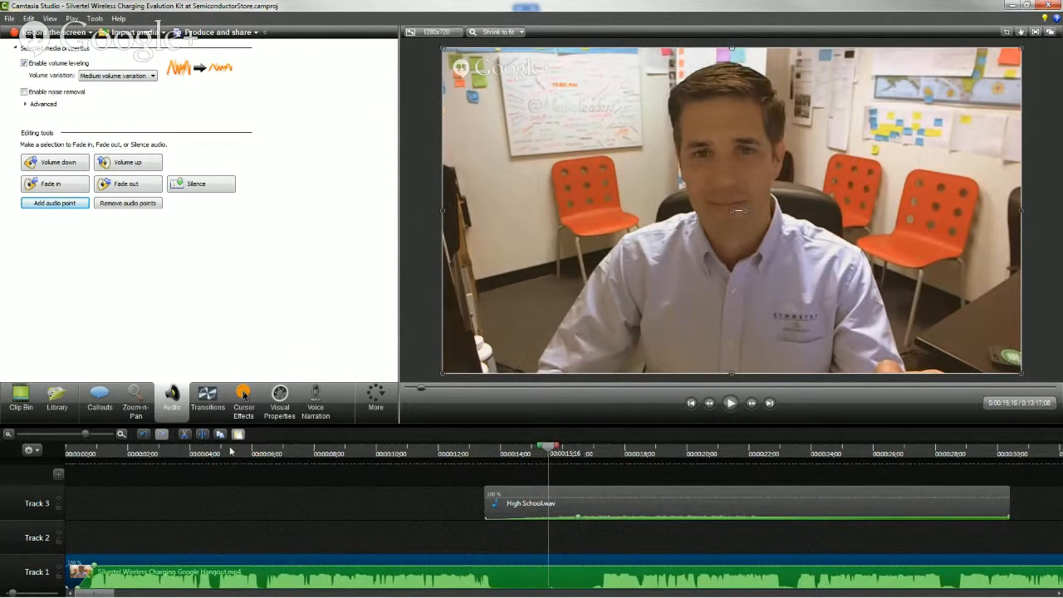
pyautogui.click(204, 434)
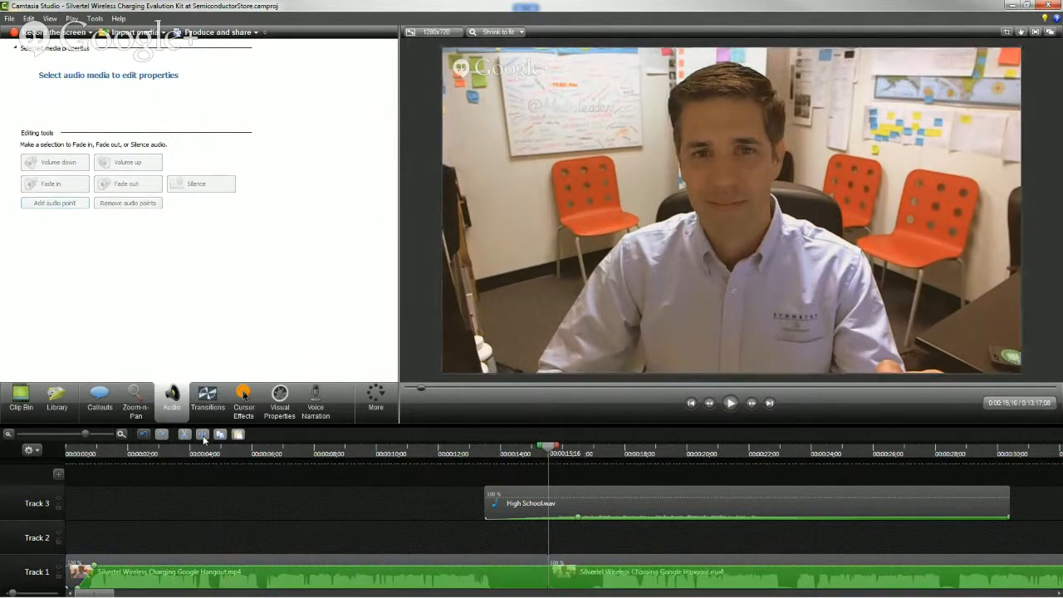
# Trim the first Track 1 clip's end to about 00:00:14 and shift the second clip's start to about 00:00:28, leaving a gap
pyautogui.click(525, 563)
pyautogui.moveTo(545, 562); pyautogui.dragTo(503, 564)
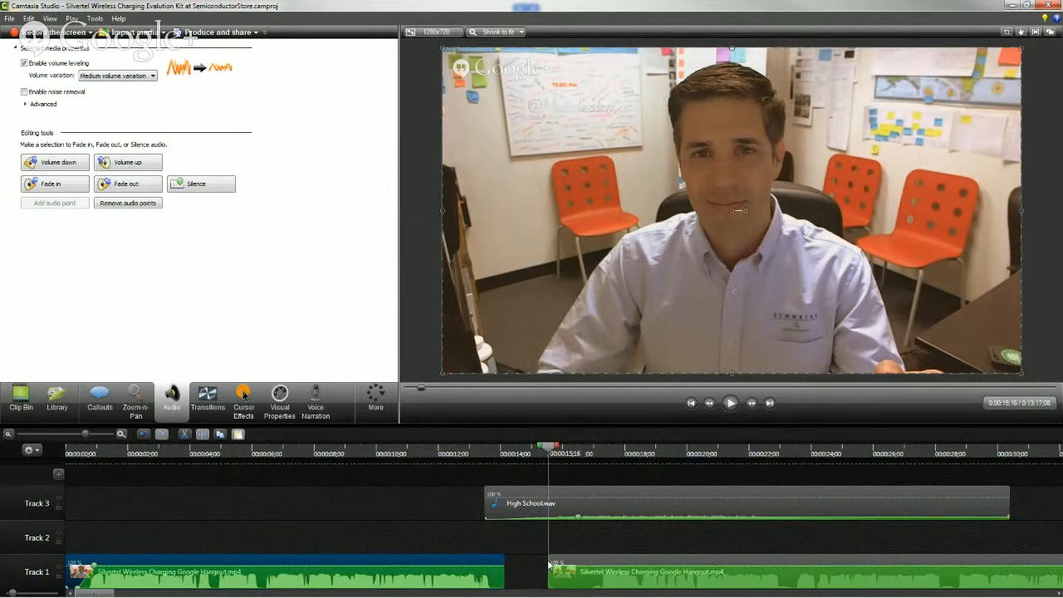
pyautogui.moveTo(548, 563); pyautogui.dragTo(984, 562)
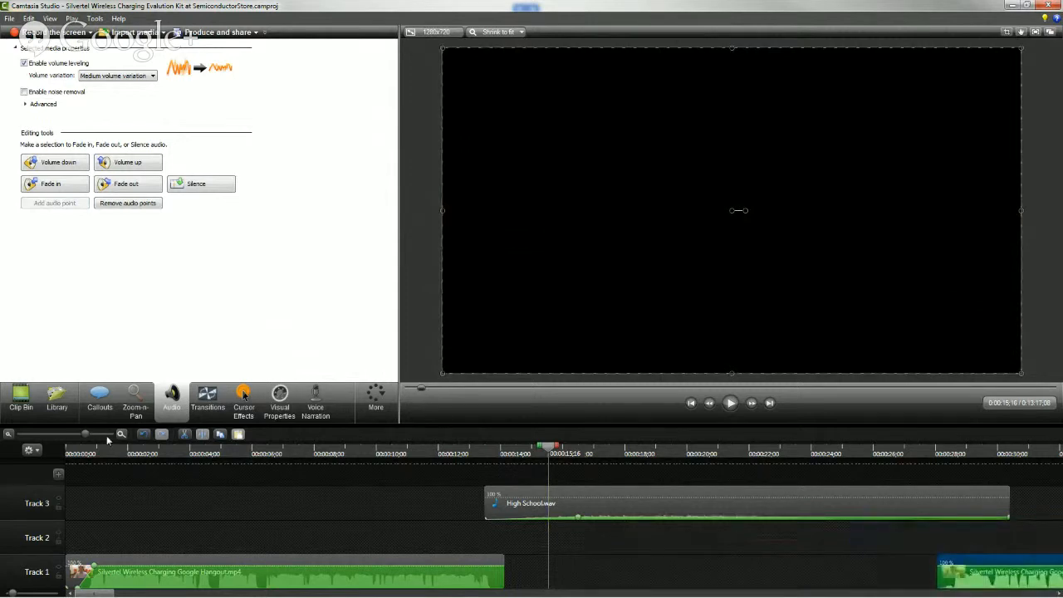
# Insert Silvertel Wireless Charging Eval Kit Slide.png on Track 1 directly after the first video clip, at 00:00:14;04
pyautogui.click(9, 434)
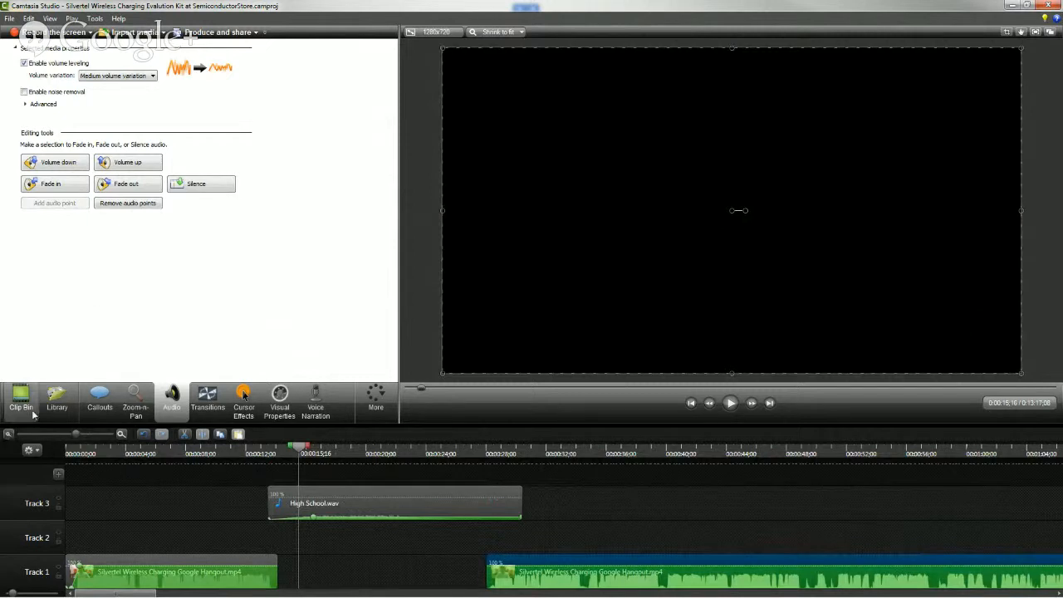
pyautogui.click(24, 400)
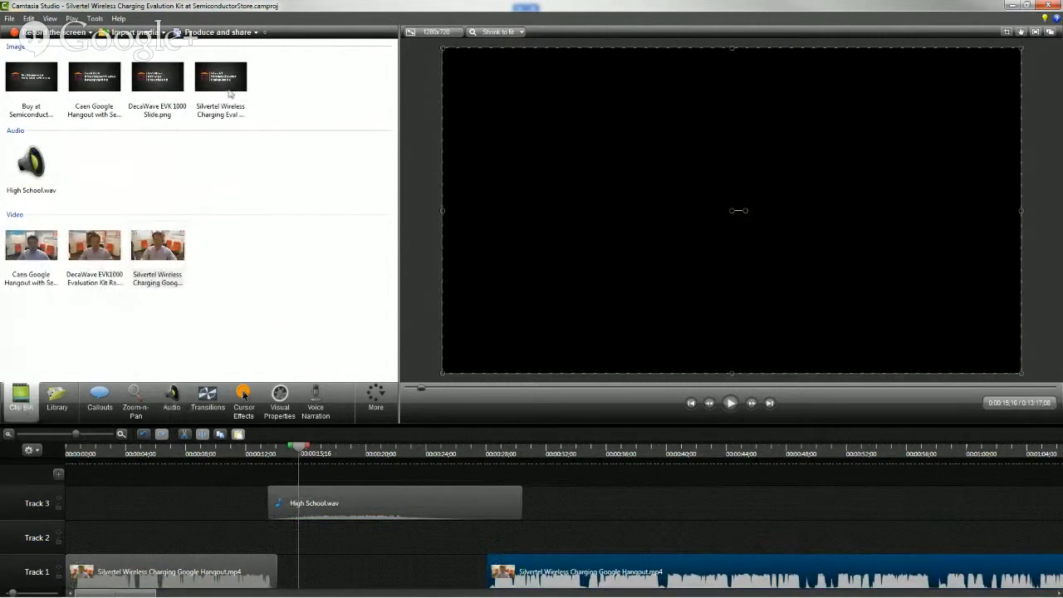
pyautogui.click(221, 76)
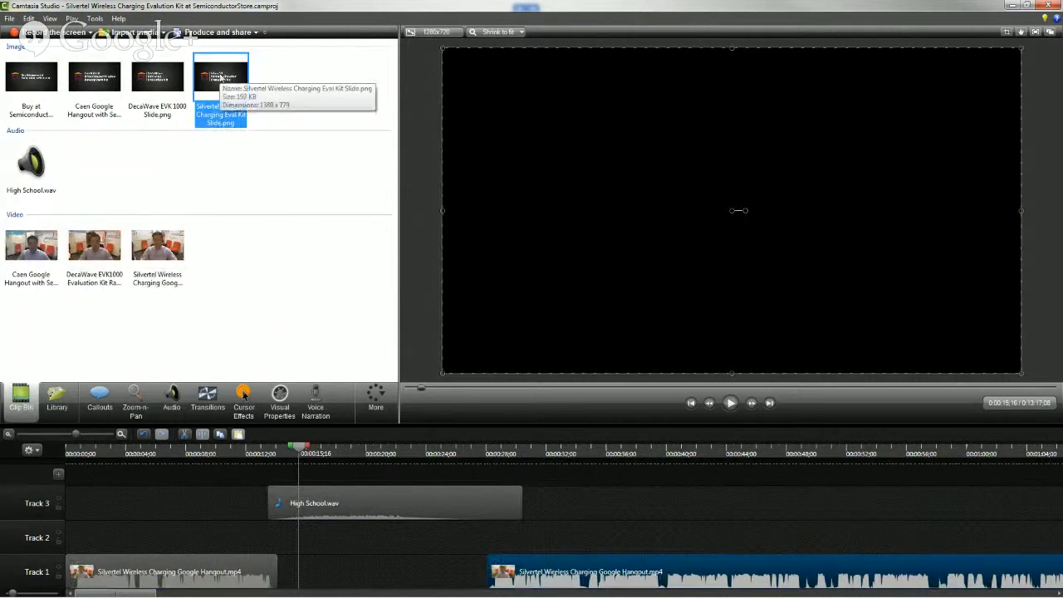
pyautogui.moveTo(221, 77); pyautogui.dragTo(307, 573)
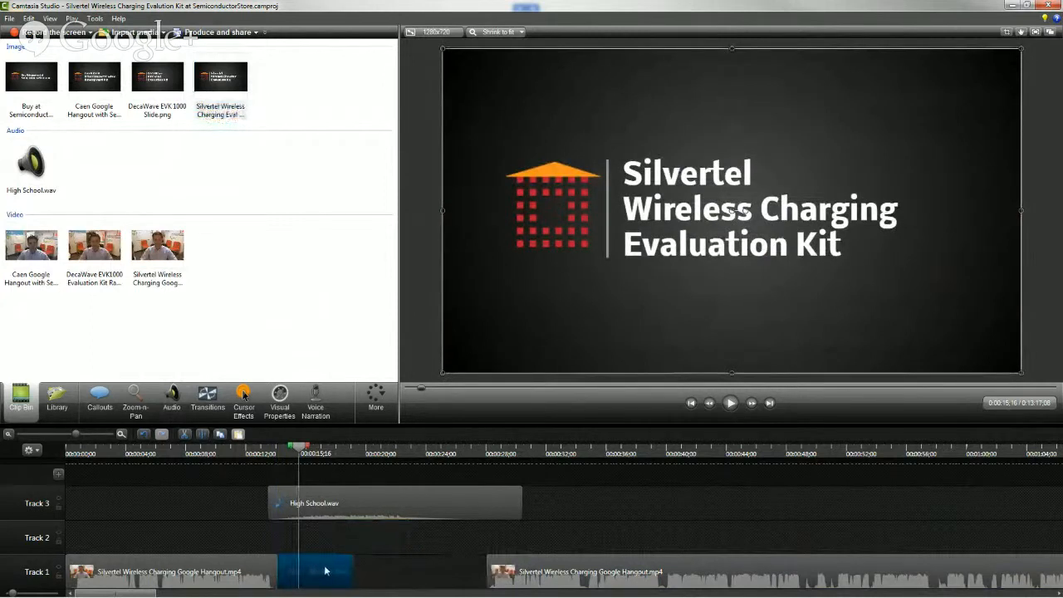
pyautogui.doubleClick(325, 570)
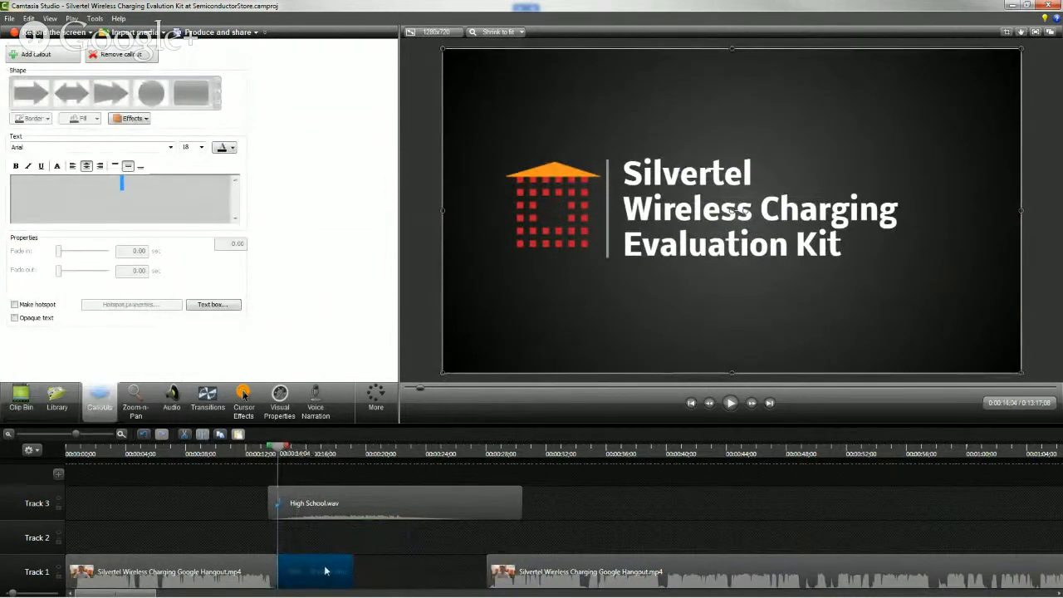
pyautogui.rightClick(301, 566)
pyautogui.click(310, 570)
pyautogui.click(21, 399)
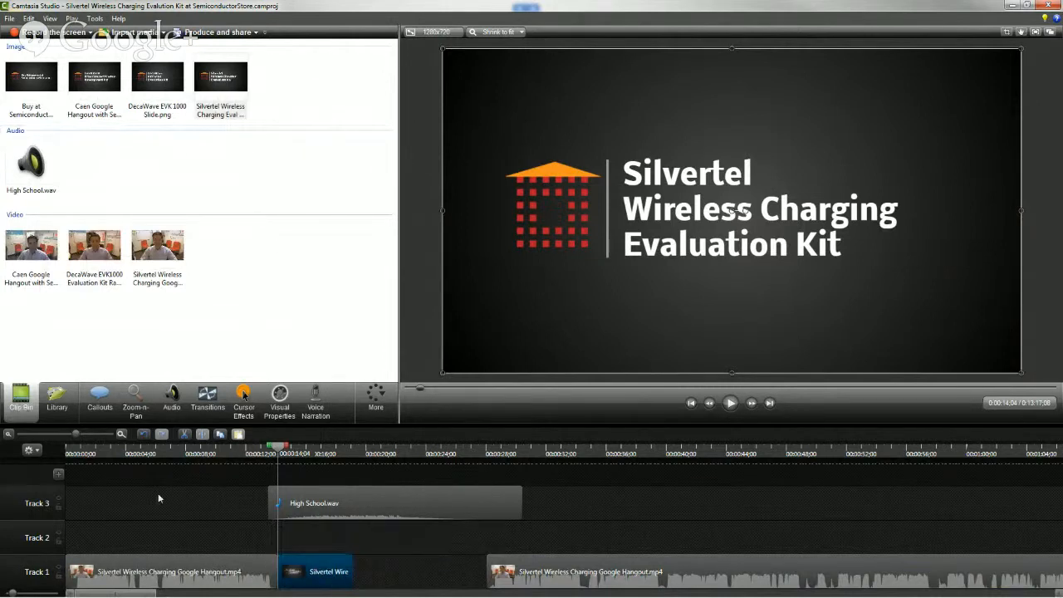
# Move the closing clips on Tracks 2 and 3 together to an earlier position shortly after the end of the Track 1 video
pyautogui.click(8, 434)
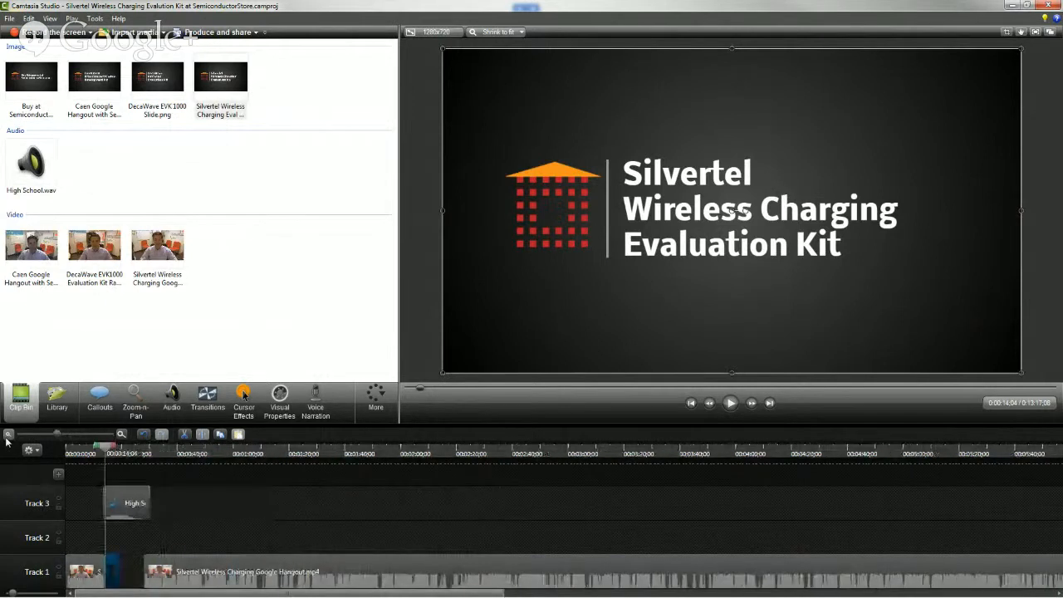
pyautogui.click(7, 435)
pyautogui.click(7, 434)
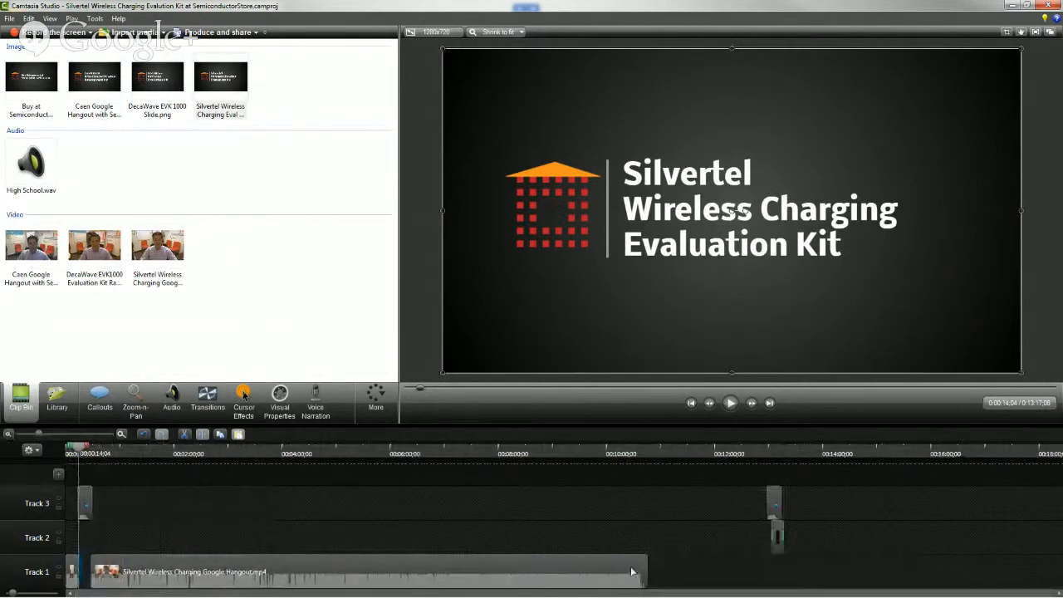
pyautogui.moveTo(742, 489); pyautogui.dragTo(670, 515)
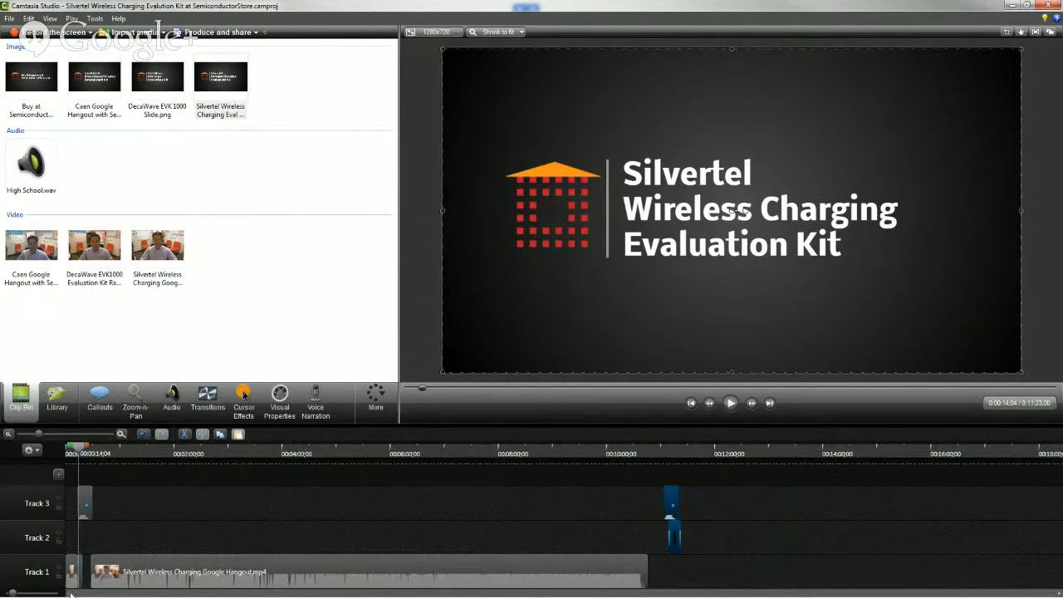
# Move both Hangout clips and the title slide from Track 1 to Track 2, butting the second clip against the slide at 00:00:19;04
pyautogui.click(121, 434)
pyautogui.click(121, 434)
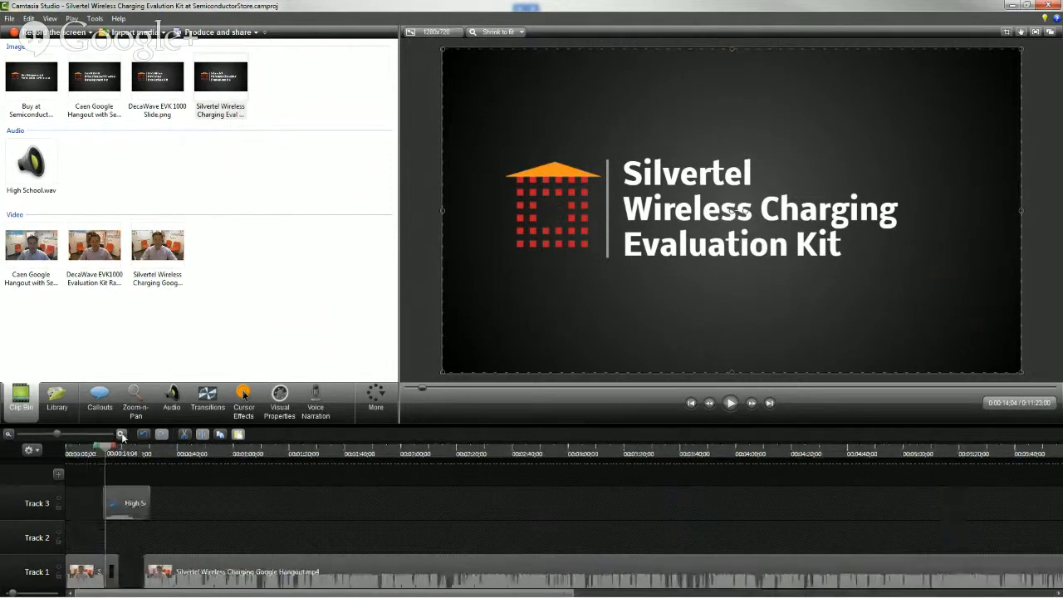
pyautogui.click(121, 435)
pyautogui.click(121, 434)
pyautogui.click(122, 434)
pyautogui.click(195, 565)
pyautogui.click(163, 536)
pyautogui.moveTo(154, 534); pyautogui.dragTo(332, 537)
pyautogui.click(425, 552)
pyautogui.moveTo(507, 567); pyautogui.dragTo(375, 533)
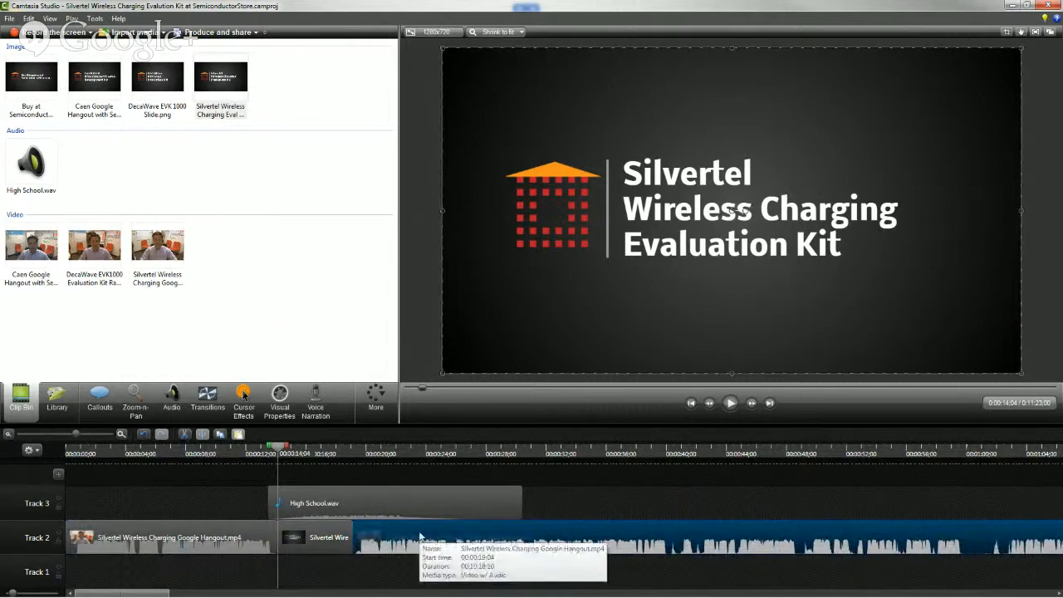
# Move the opening High School.wav clip on Track 3 to start at 00:00:11;16 and preview the title slide at 00:00:16;17
pyautogui.click(239, 453)
pyautogui.moveTo(367, 496); pyautogui.dragTo(334, 498)
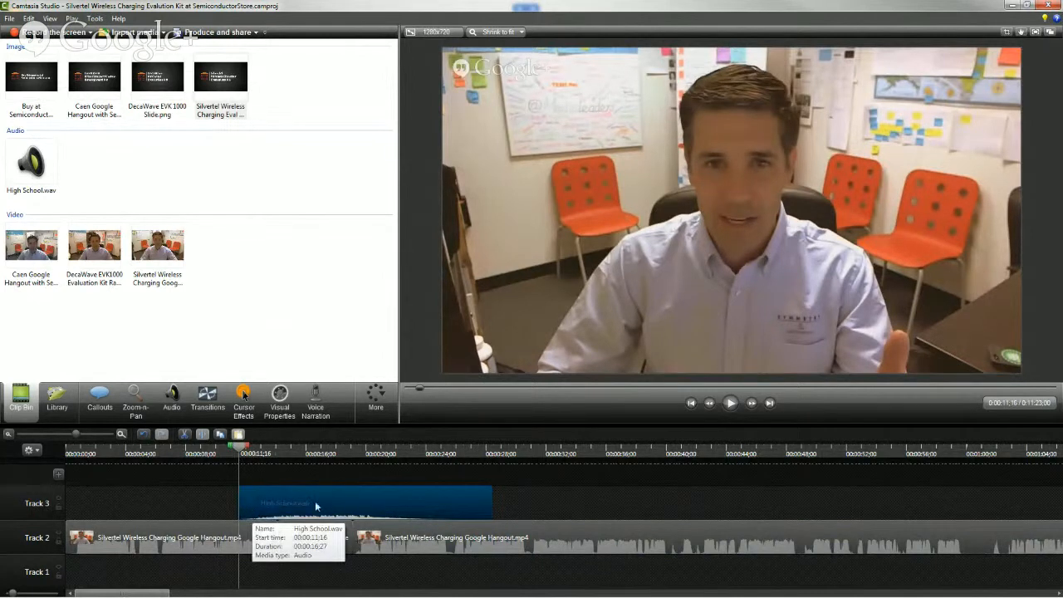
pyautogui.click(312, 535)
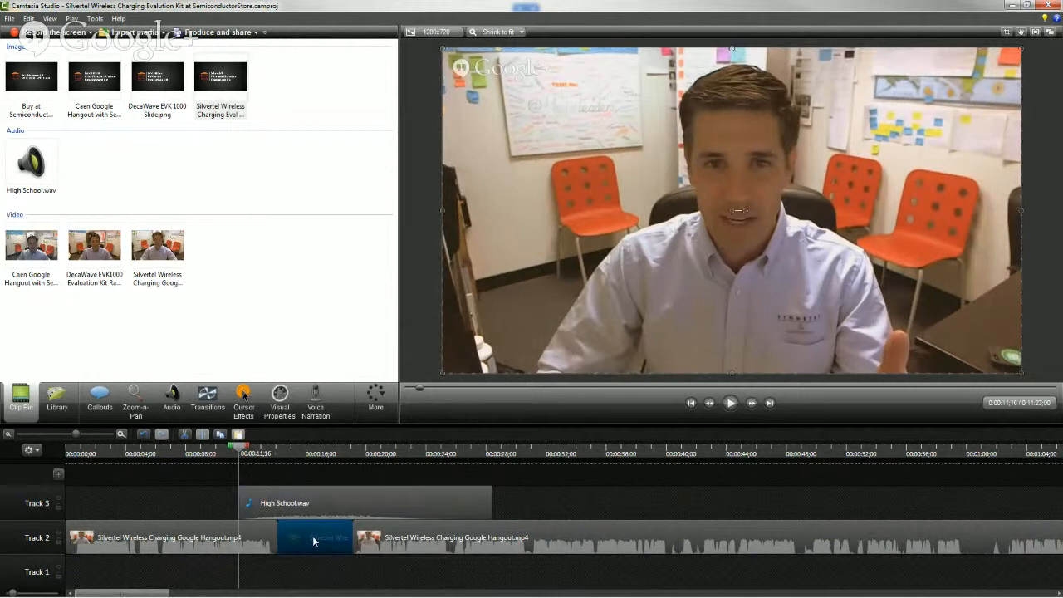
pyautogui.click(314, 458)
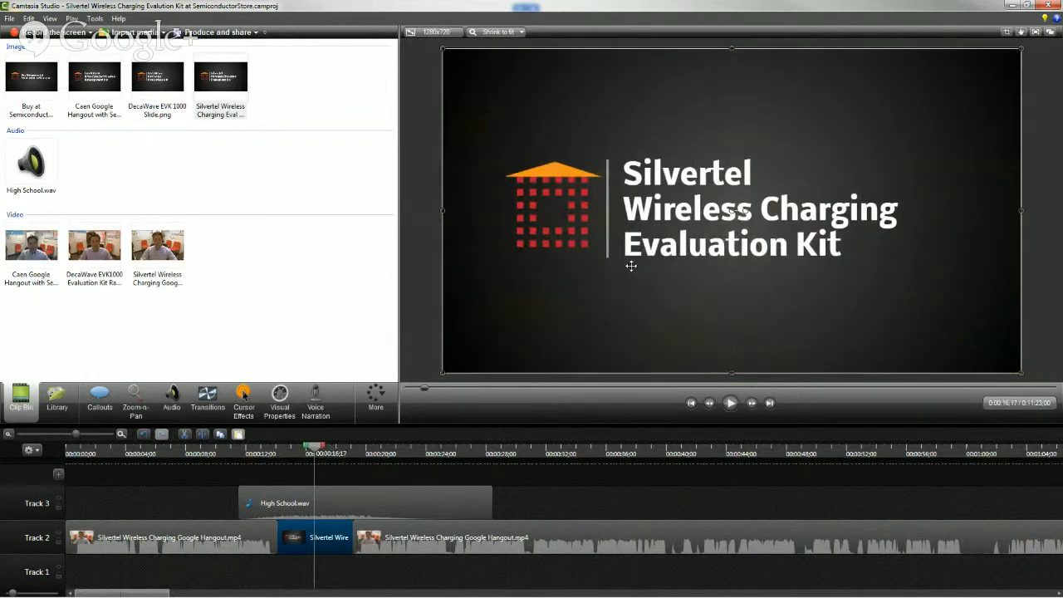
# Apply the Flip transition at the title slide's start and between the slide and the second Hangout clip on Track 2
pyautogui.click(208, 396)
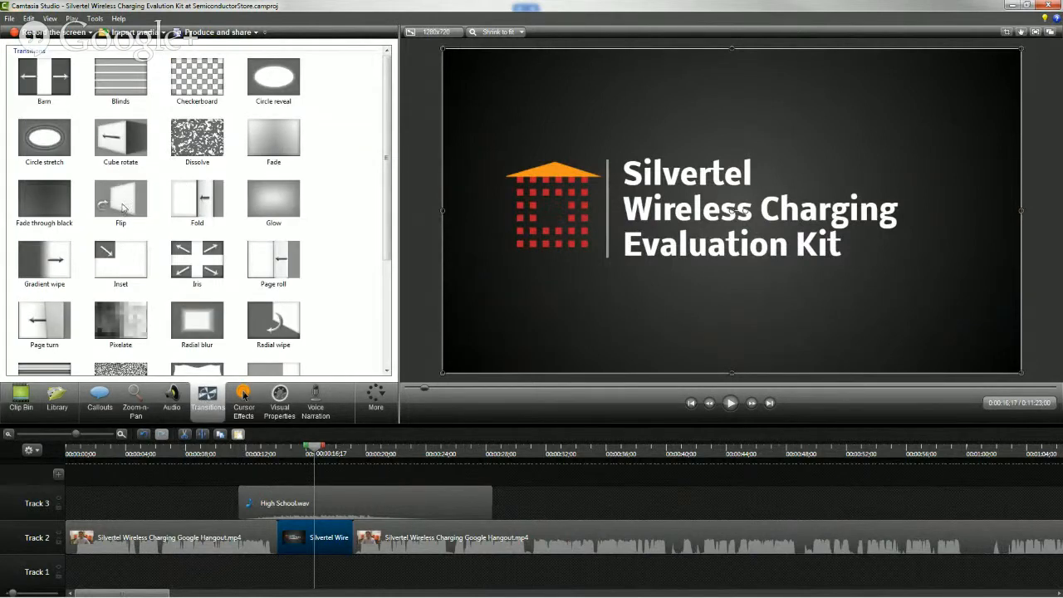
pyautogui.moveTo(121, 203); pyautogui.dragTo(148, 268)
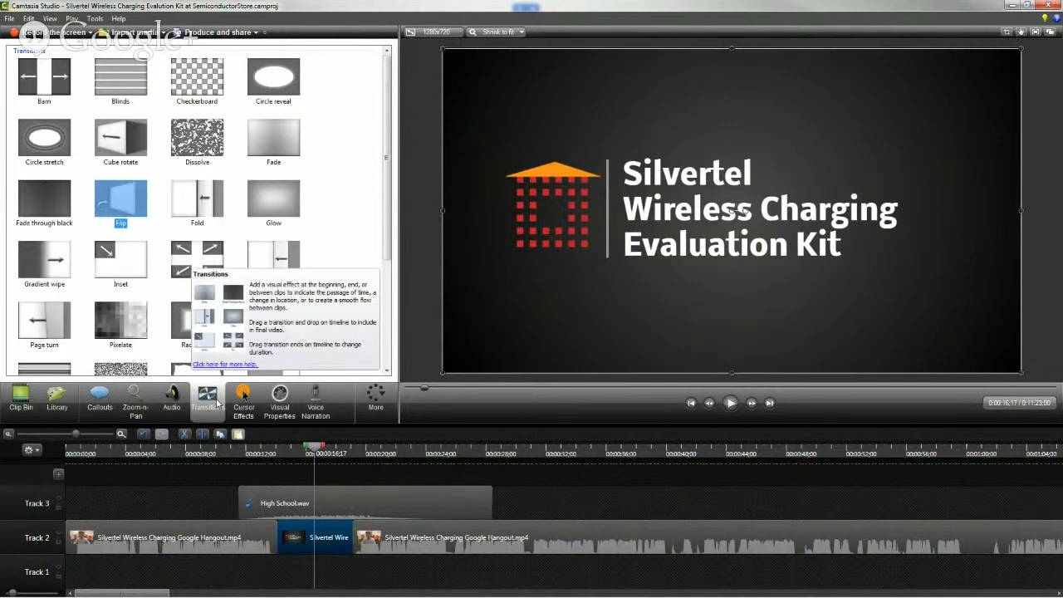
pyautogui.moveTo(128, 213)
pyautogui.mouseDown()
pyautogui.moveTo(290, 515)
pyautogui.moveTo(280, 546)
pyautogui.moveTo(248, 545)
pyautogui.moveTo(338, 539)
pyautogui.moveTo(212, 541)
pyautogui.moveTo(270, 538)
pyautogui.mouseUp()
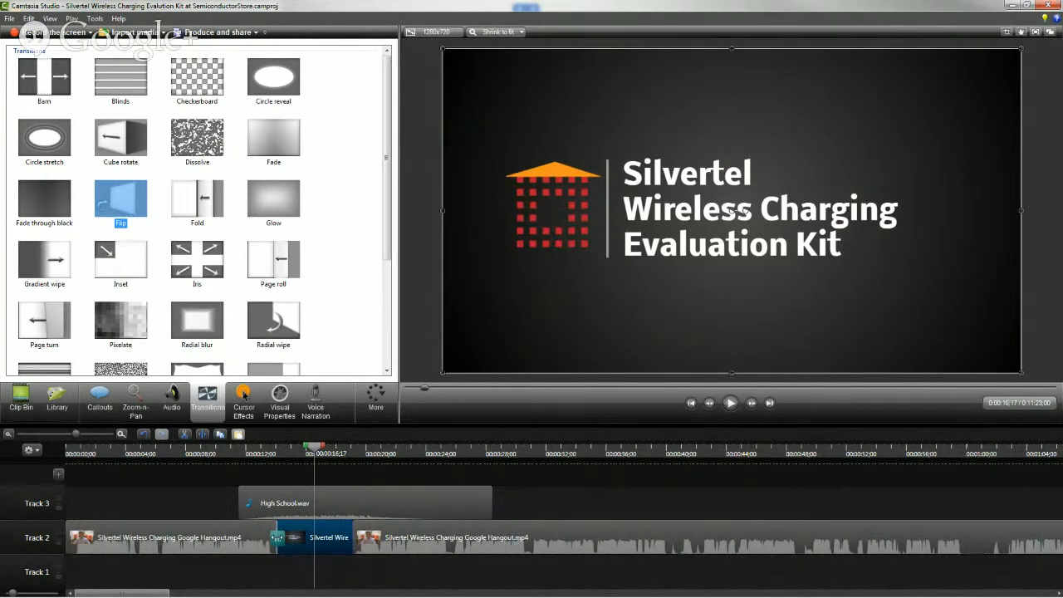
pyautogui.moveTo(105, 214); pyautogui.dragTo(353, 540)
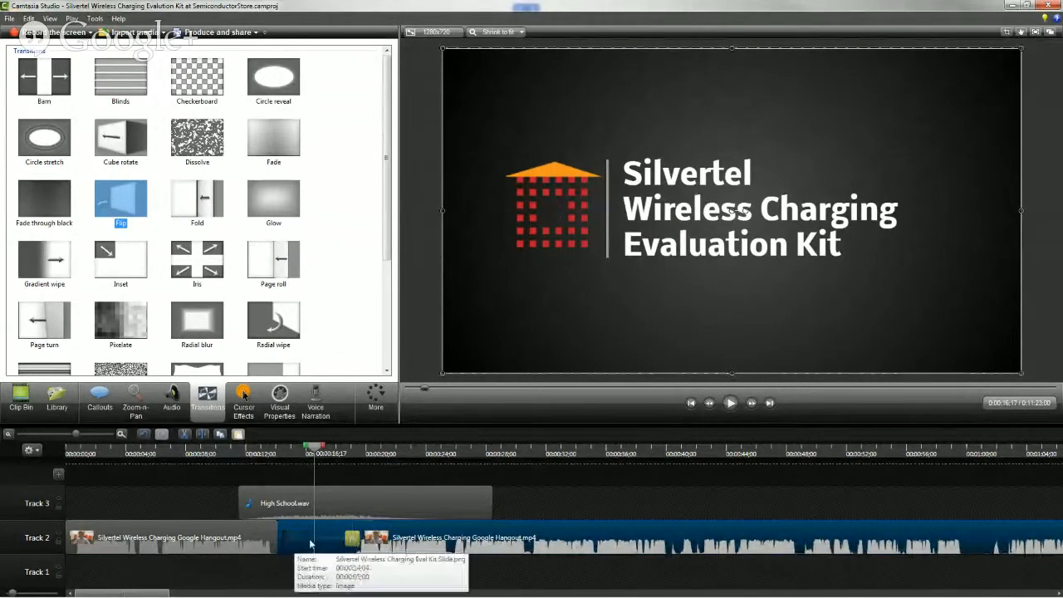
# Move the opening High School.wav clip earlier to start at 00:00:10;21 and open its audio for editing
pyautogui.moveTo(342, 498); pyautogui.dragTo(329, 499)
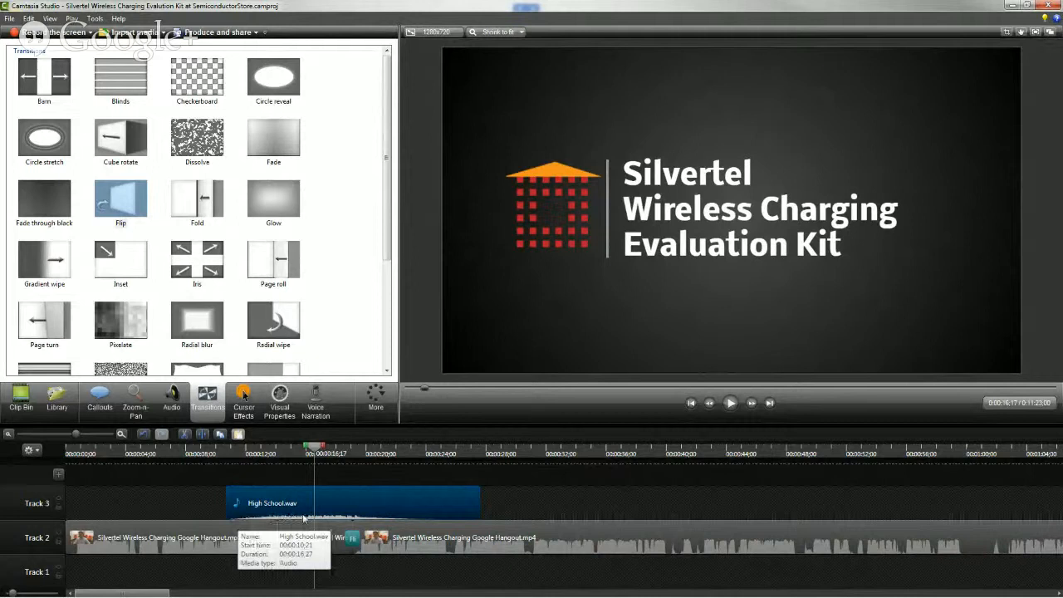
pyautogui.rightClick(375, 502)
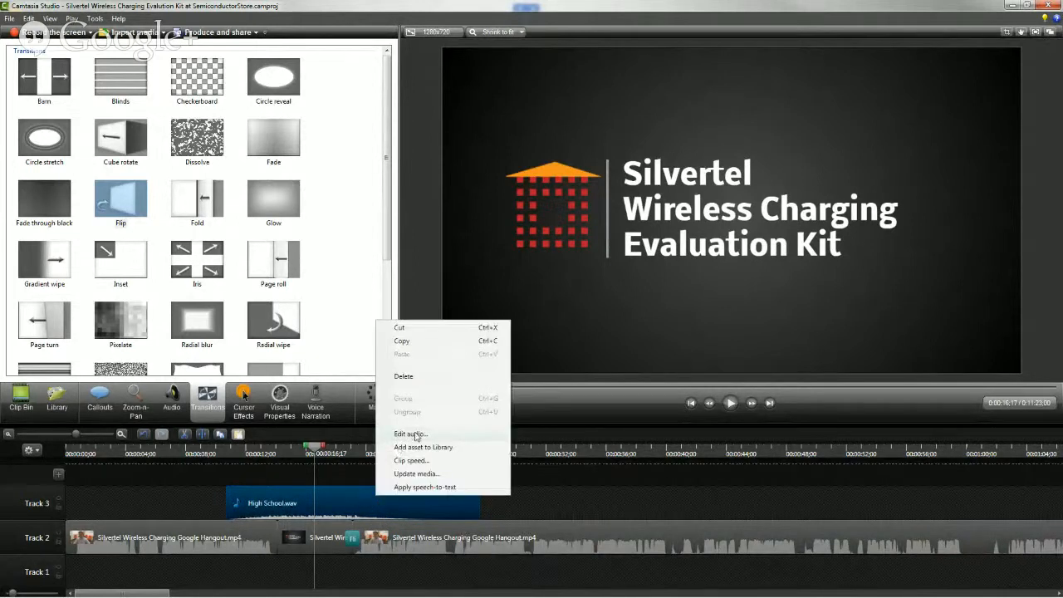
pyautogui.click(415, 432)
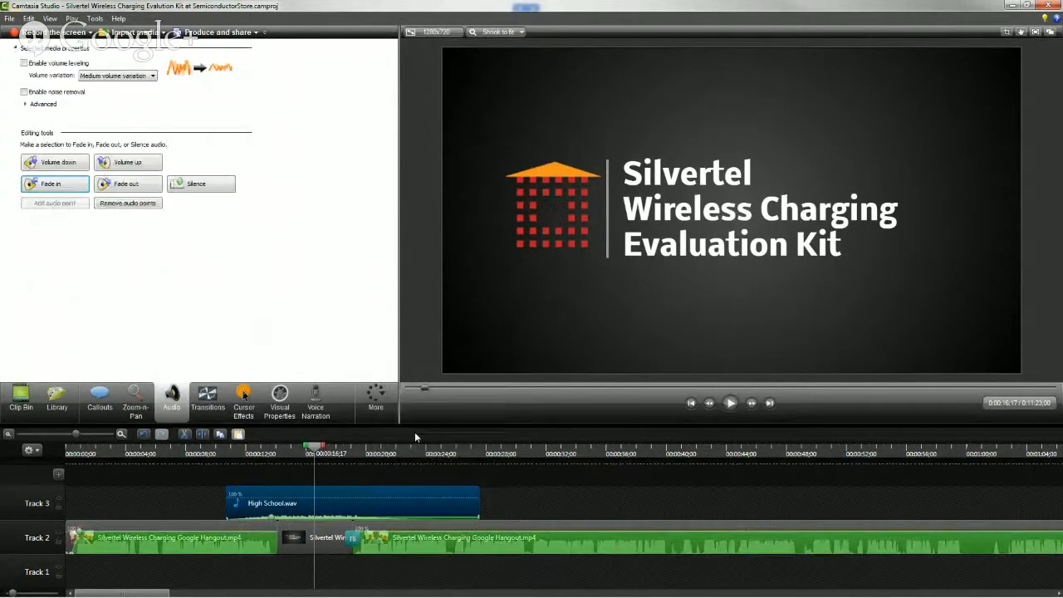
pyautogui.click(295, 517)
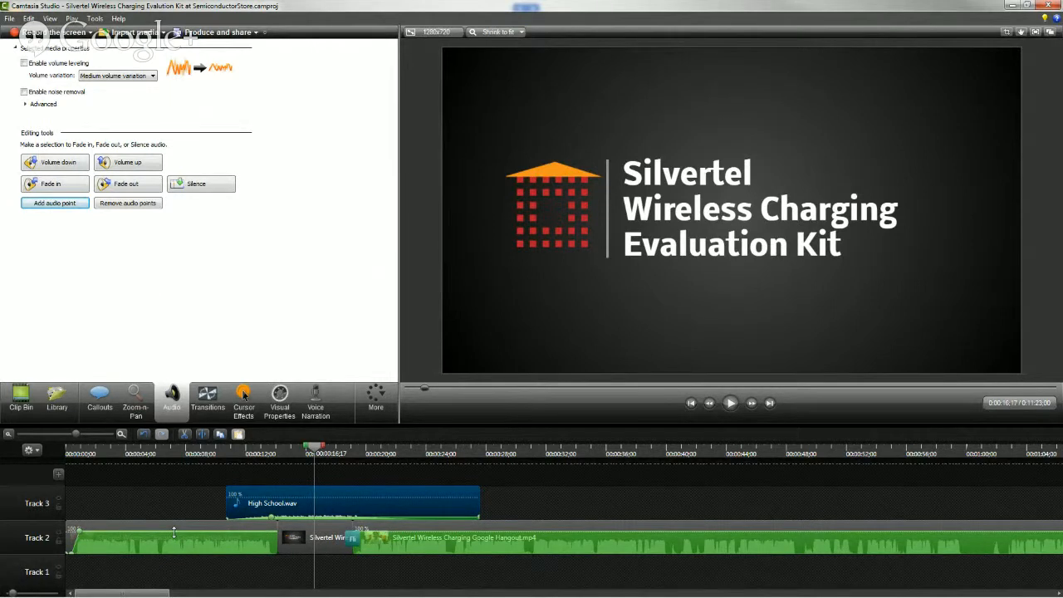
# Add a Flip transition between the first Hangout clip and the title slide on Track 2, and play the sequence from the start
pyautogui.click(308, 543)
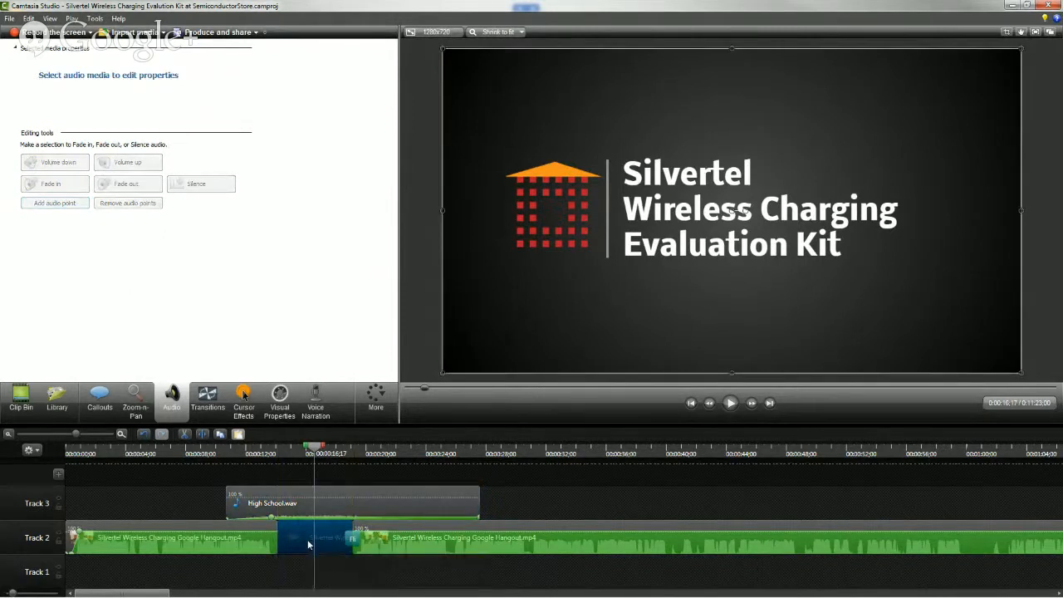
pyautogui.click(208, 398)
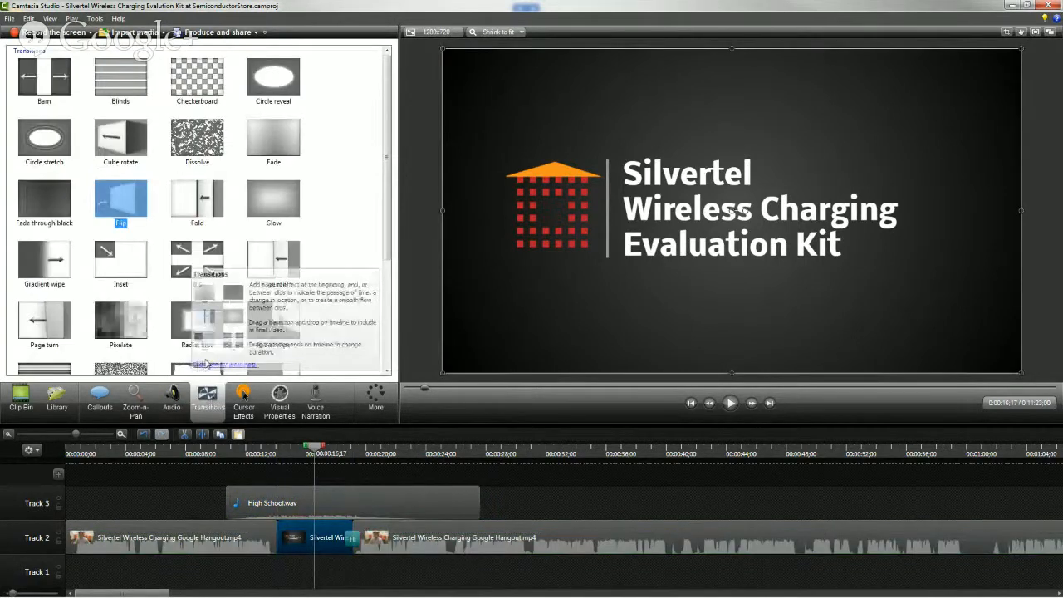
pyautogui.moveTo(133, 203); pyautogui.dragTo(275, 538)
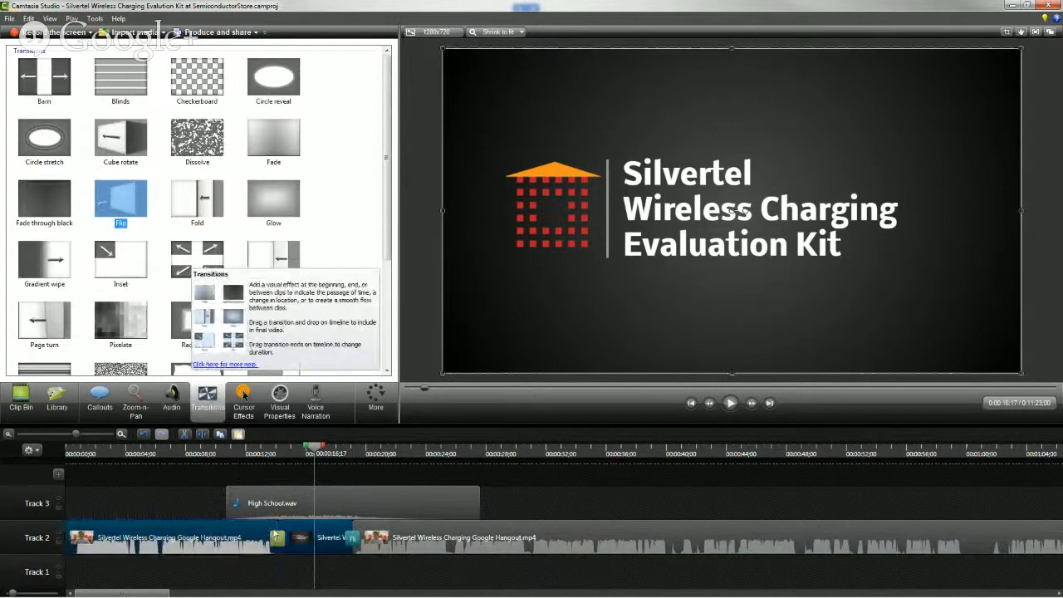
pyautogui.moveTo(249, 455); pyautogui.dragTo(73, 456)
pyautogui.press('space')
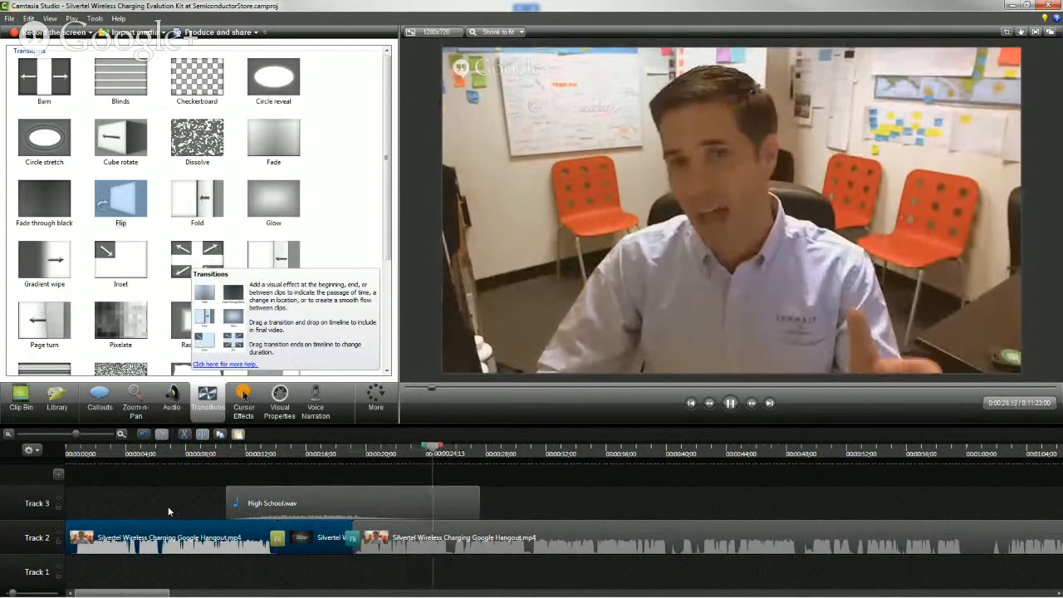
# Review the title slide's Flip transitions and the music's end by playing the sequence from just before the slide and again near the music's end
pyautogui.press('space')
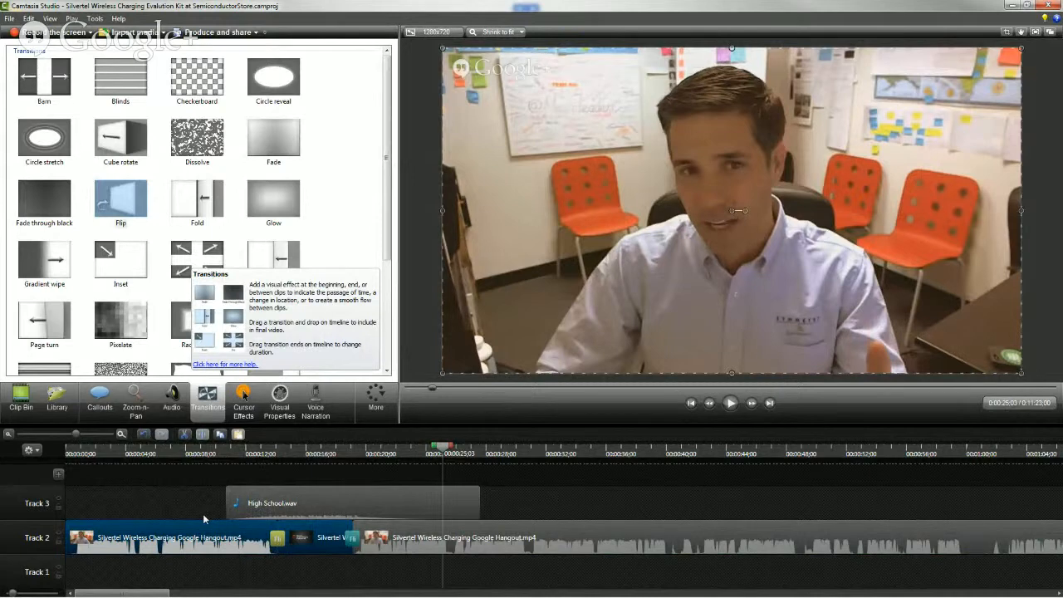
pyautogui.click(314, 454)
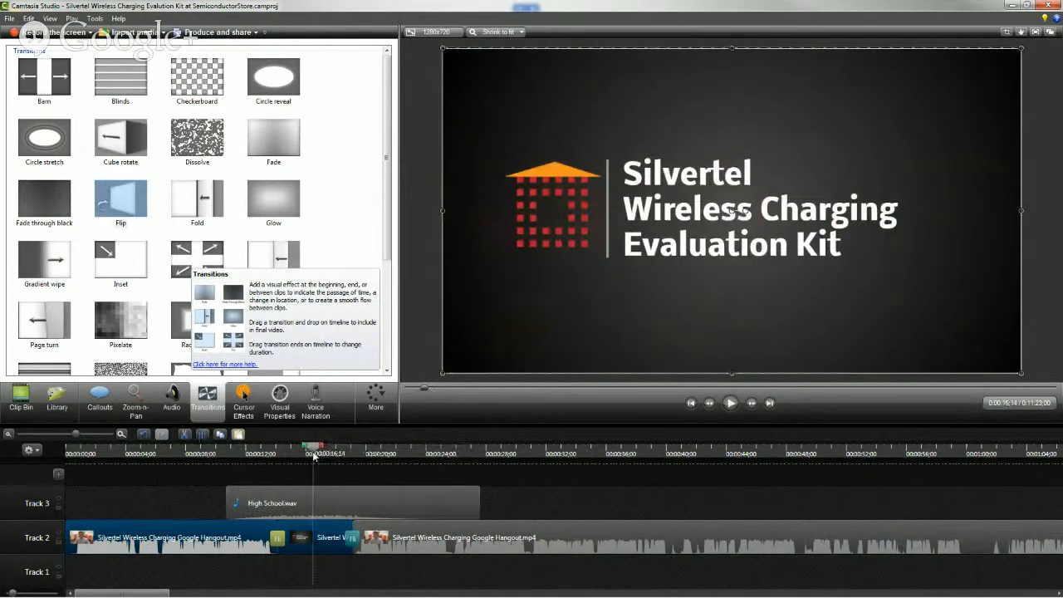
pyautogui.click(268, 455)
pyautogui.press('space')
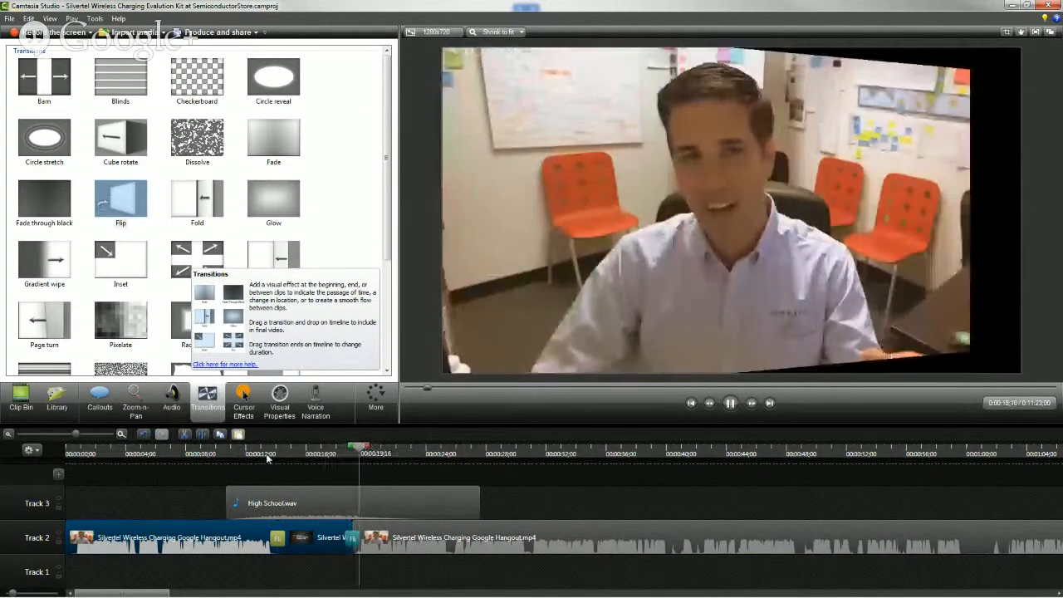
pyautogui.press('space')
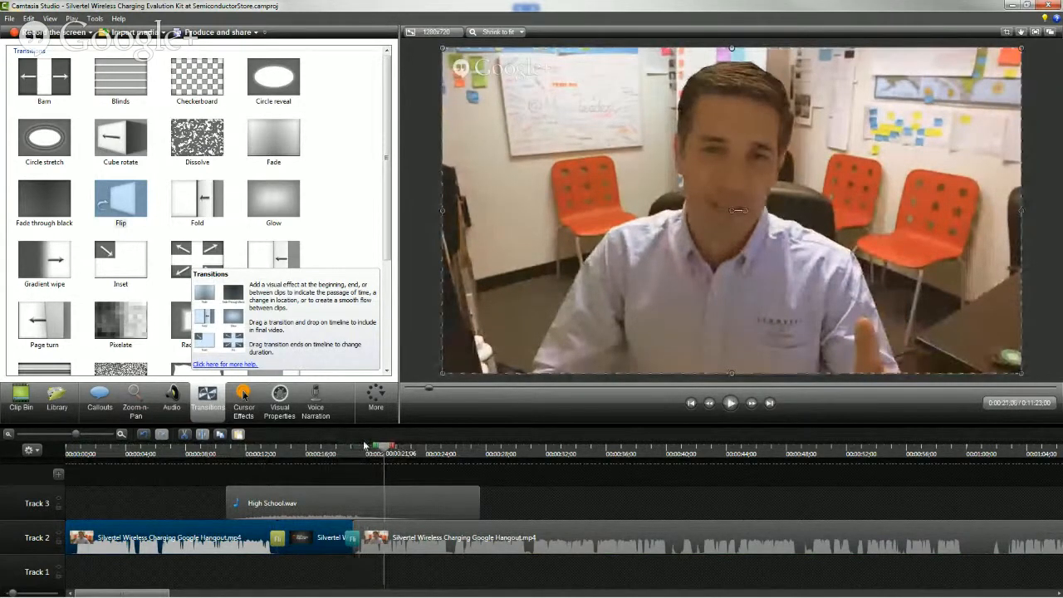
pyautogui.click(425, 453)
pyautogui.press('space')
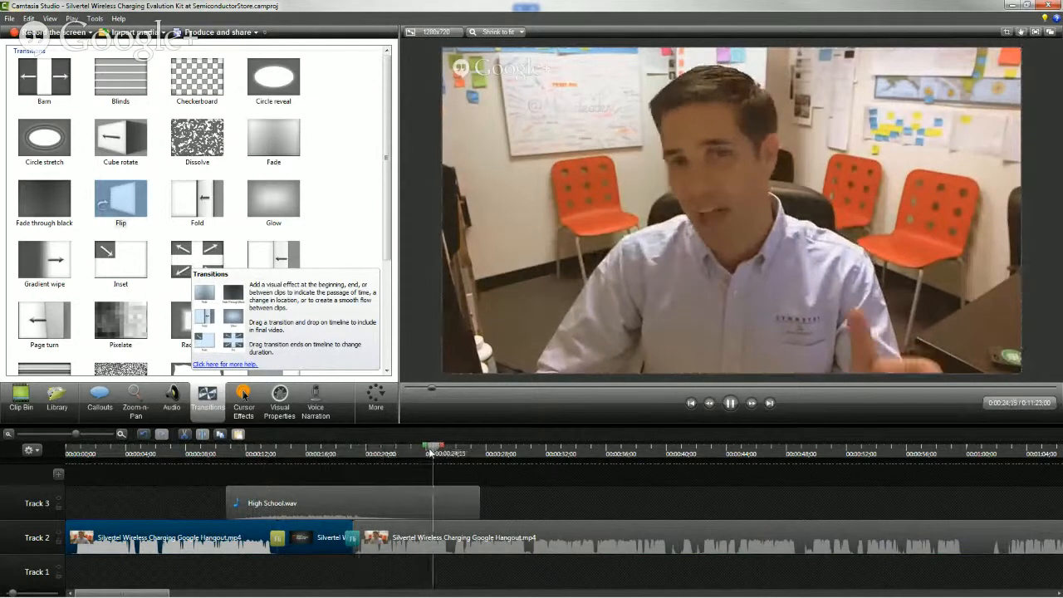
pyautogui.press('space')
pyautogui.press('space')
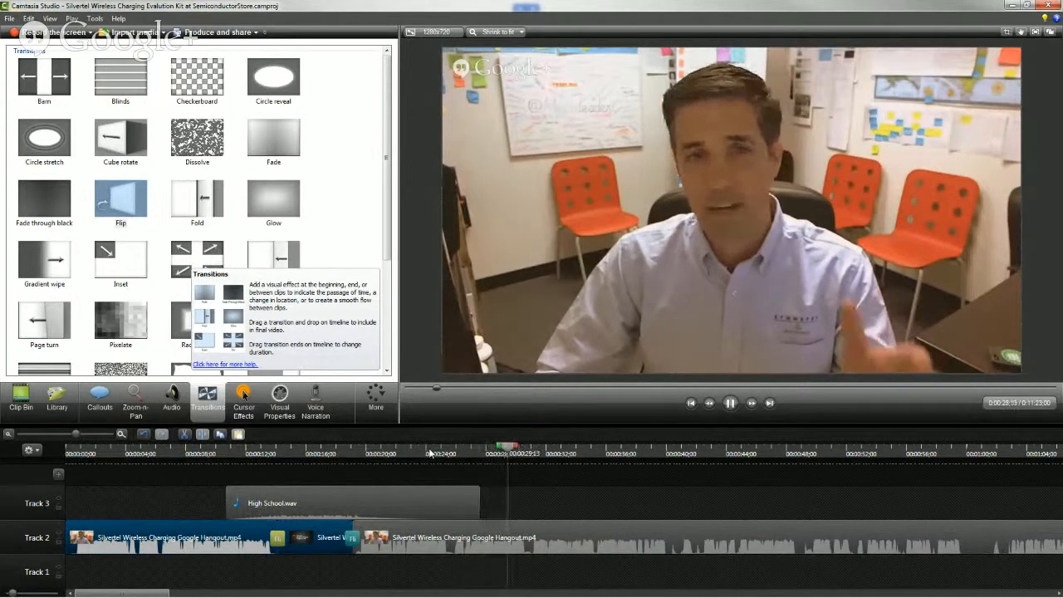
pyautogui.press('space')
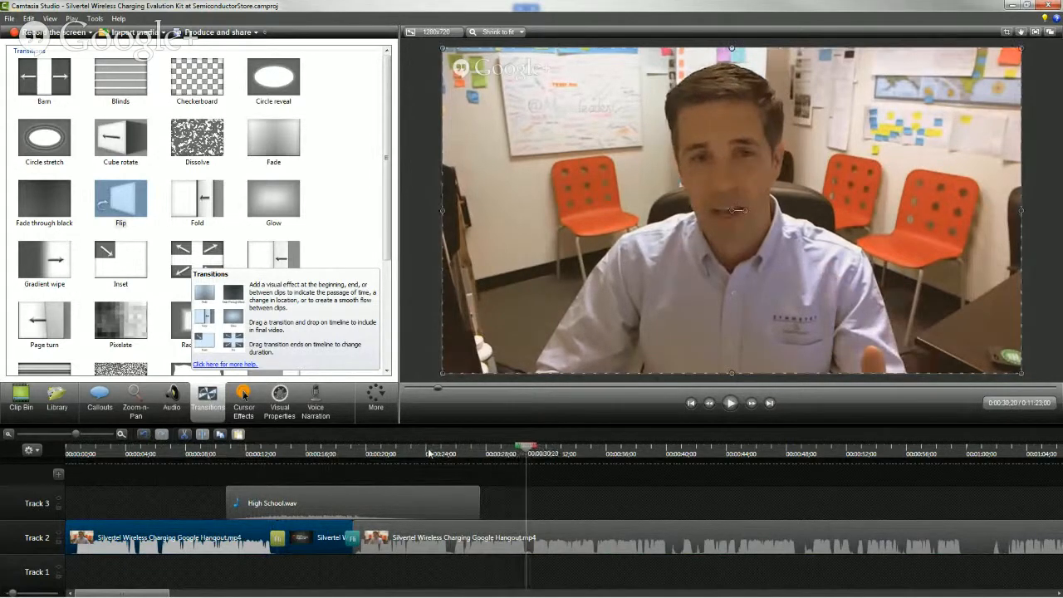
# Return to the start of the sequence and play the first seconds of the opening Hangout clip
pyautogui.moveTo(81, 455); pyautogui.dragTo(47, 454)
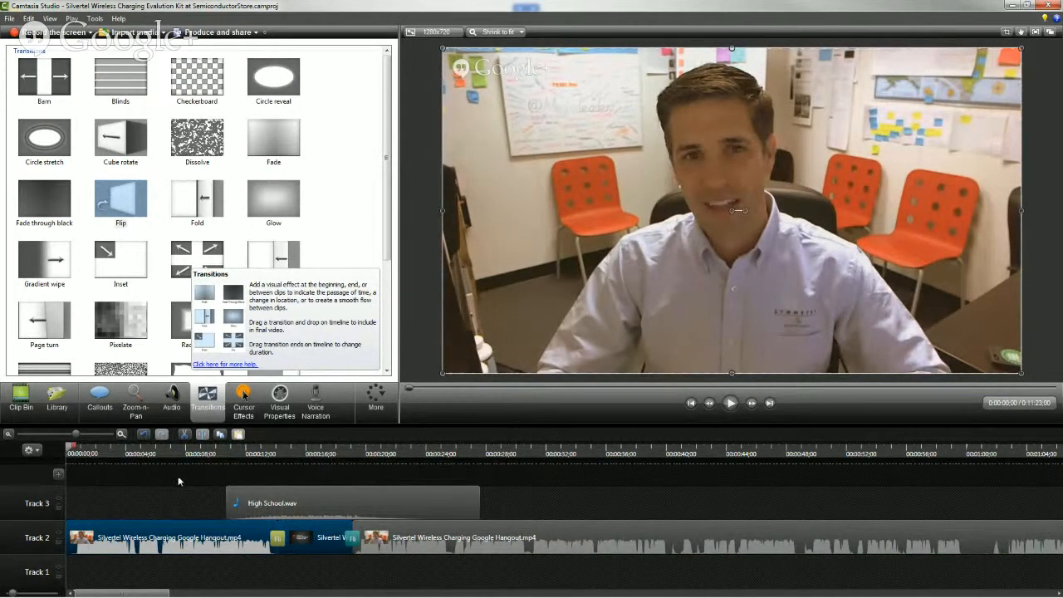
pyautogui.press('space')
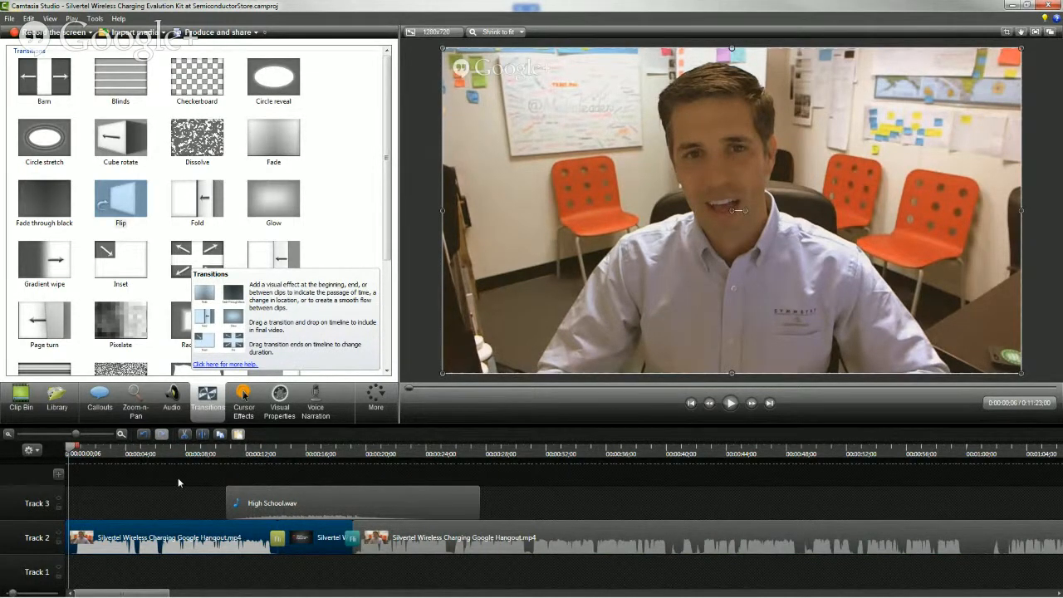
pyautogui.press('space')
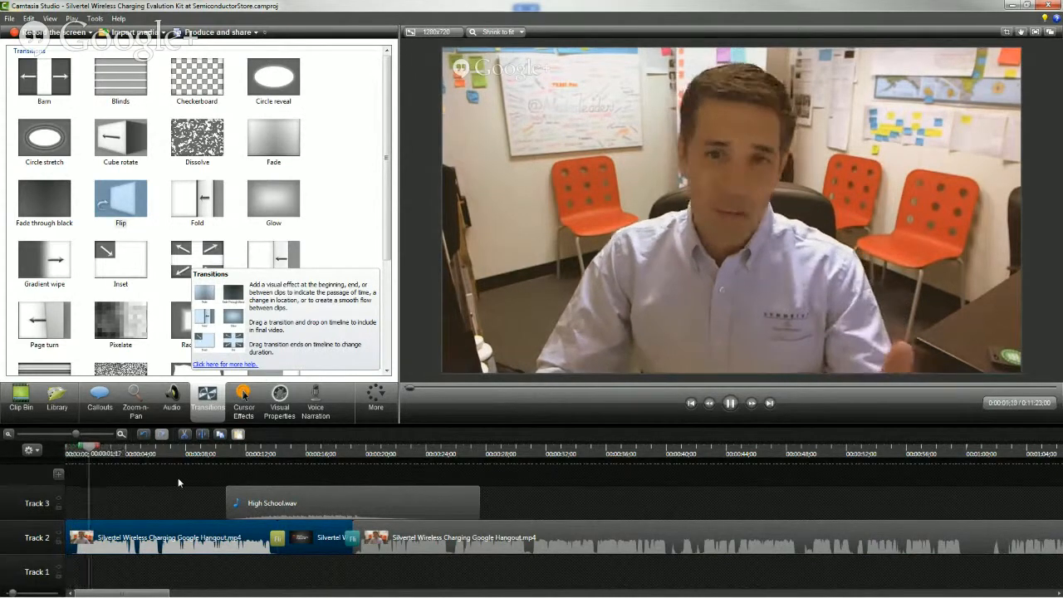
pyautogui.press('space')
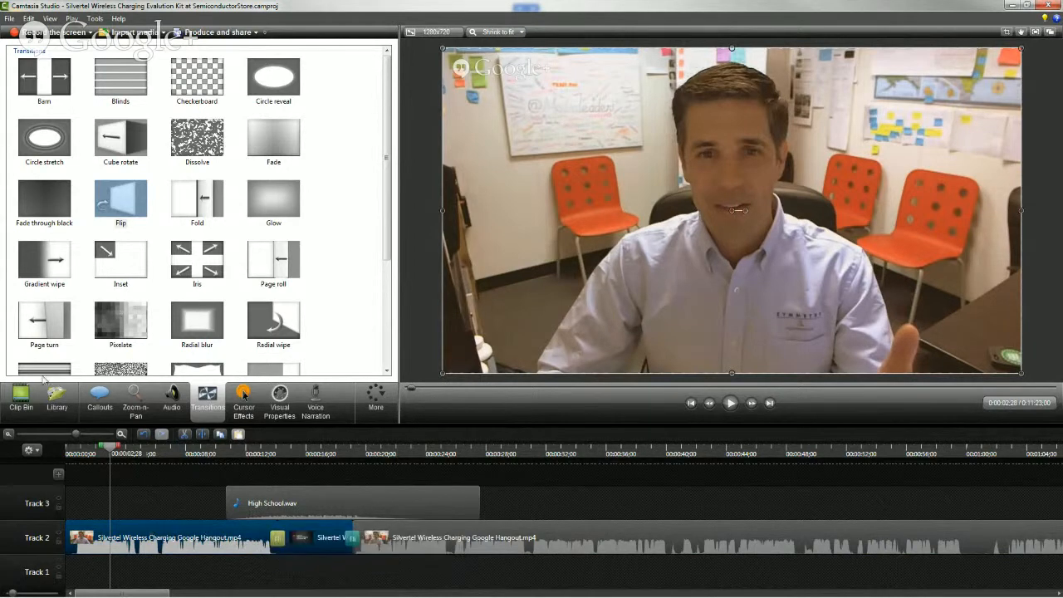
# Show the project's imported media, switch to the browser to highlight the audiojungle.net address, and return to Camtasia Studio
pyautogui.click(21, 397)
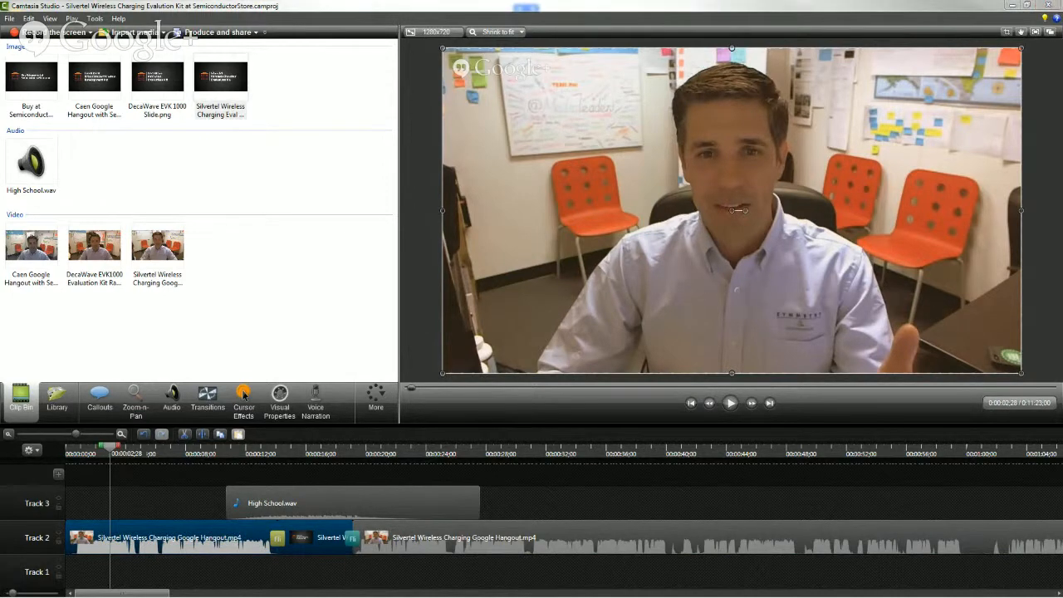
pyautogui.moveTo(0, 7); pyautogui.dragTo(233, 1)
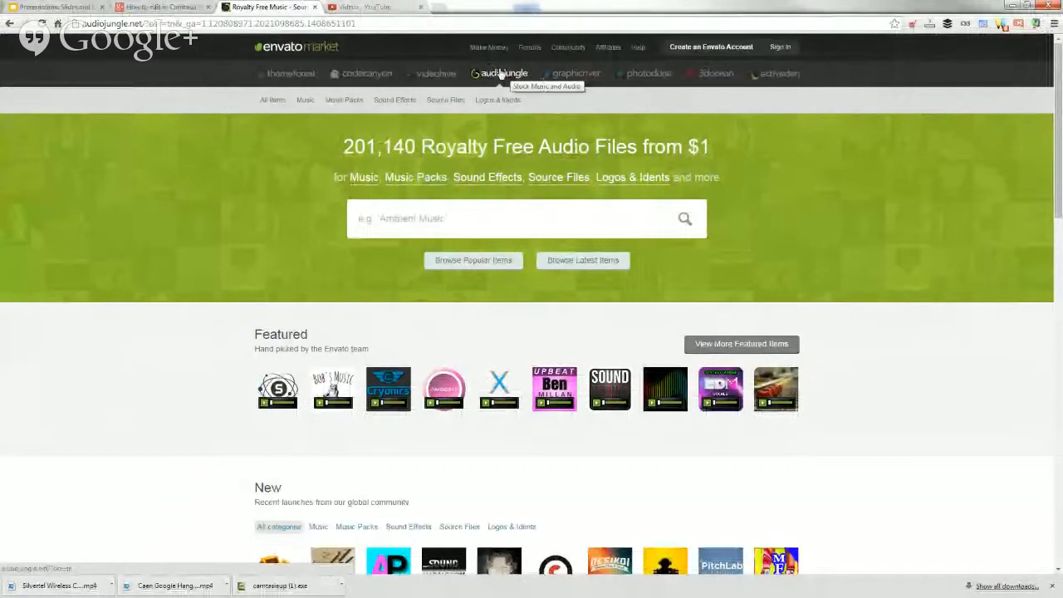
pyautogui.moveTo(82, 23); pyautogui.dragTo(142, 25)
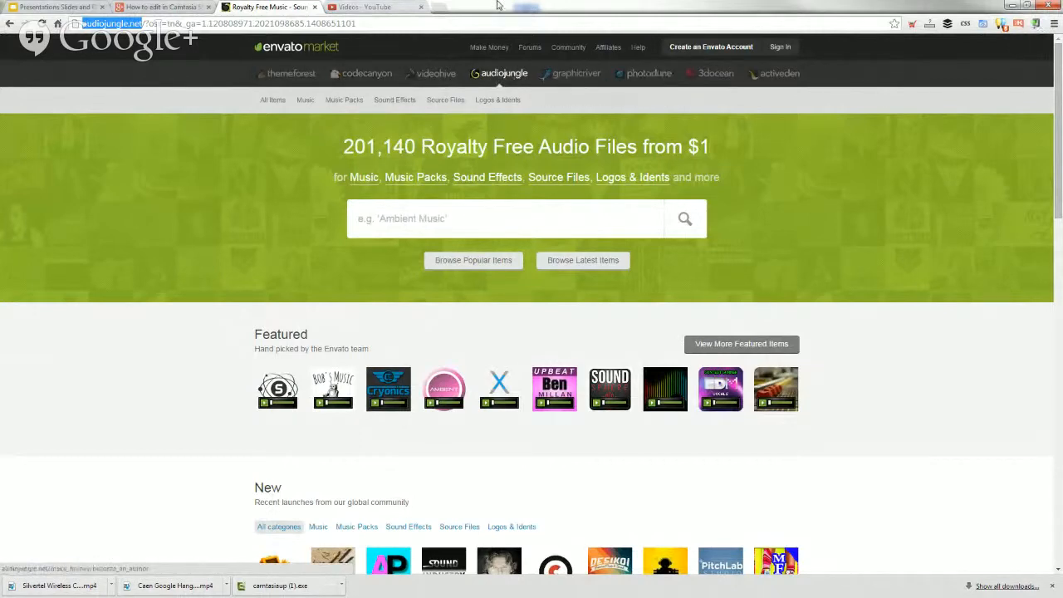
pyautogui.hotkey('alt', 'Tab')
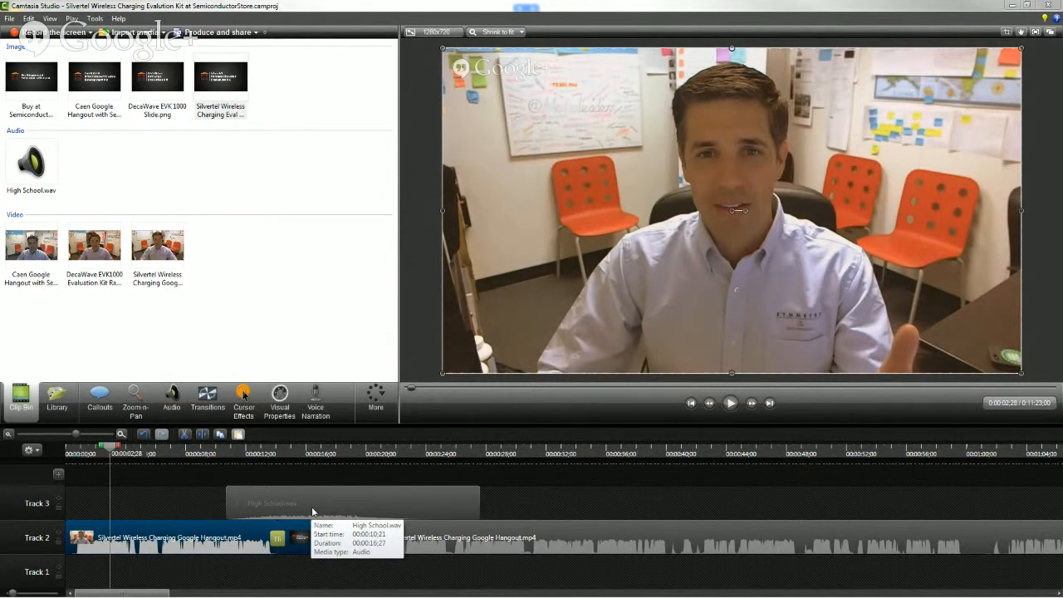
# Open the audio of the second Hangout clip on Track 2 for editing and deselect the clip
pyautogui.click(309, 503)
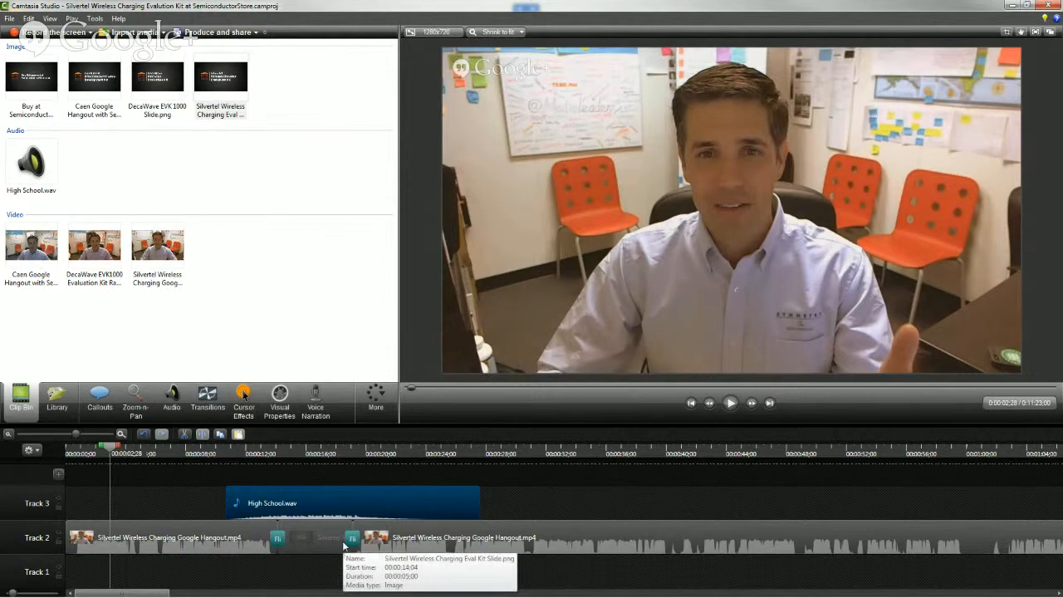
pyautogui.click(390, 540)
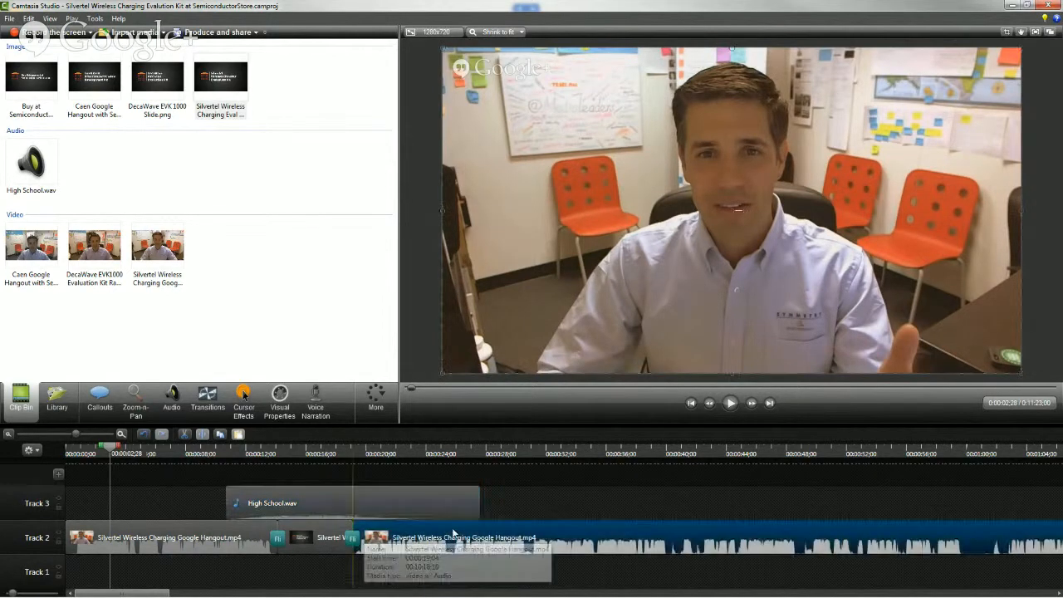
pyautogui.rightClick(445, 533)
pyautogui.click(477, 434)
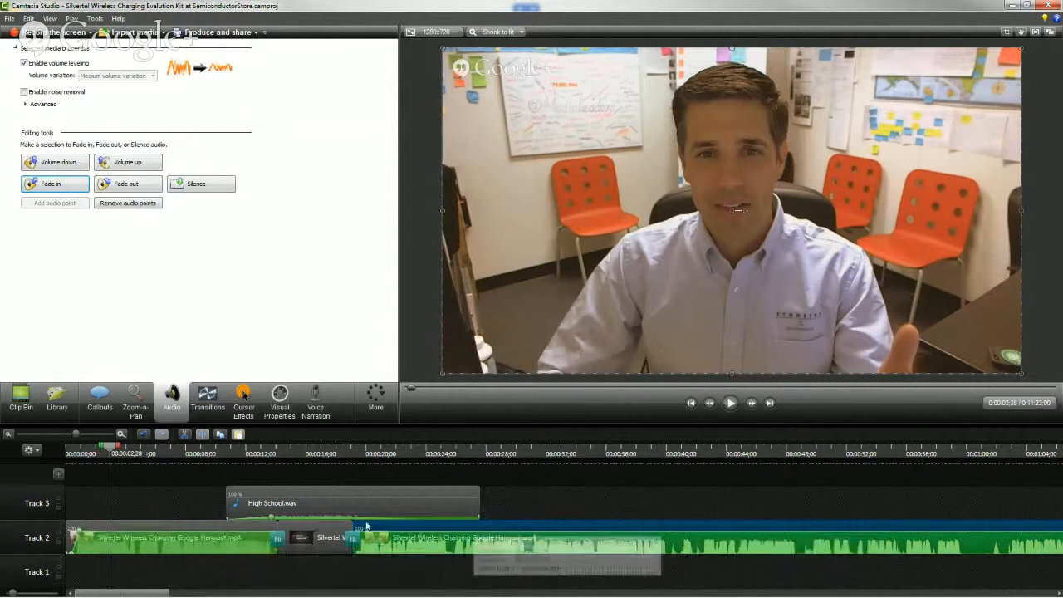
pyautogui.click(601, 495)
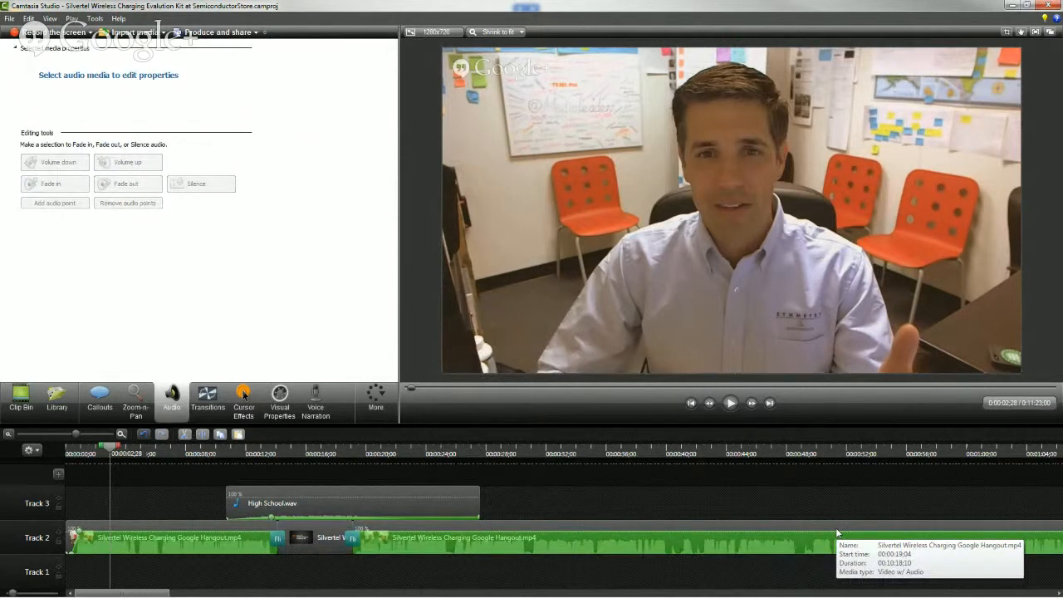
# Move the closing High School.wav clip on Track 3 earlier so it overlaps the end of the second Hangout clip
pyautogui.click(9, 435)
pyautogui.click(9, 435)
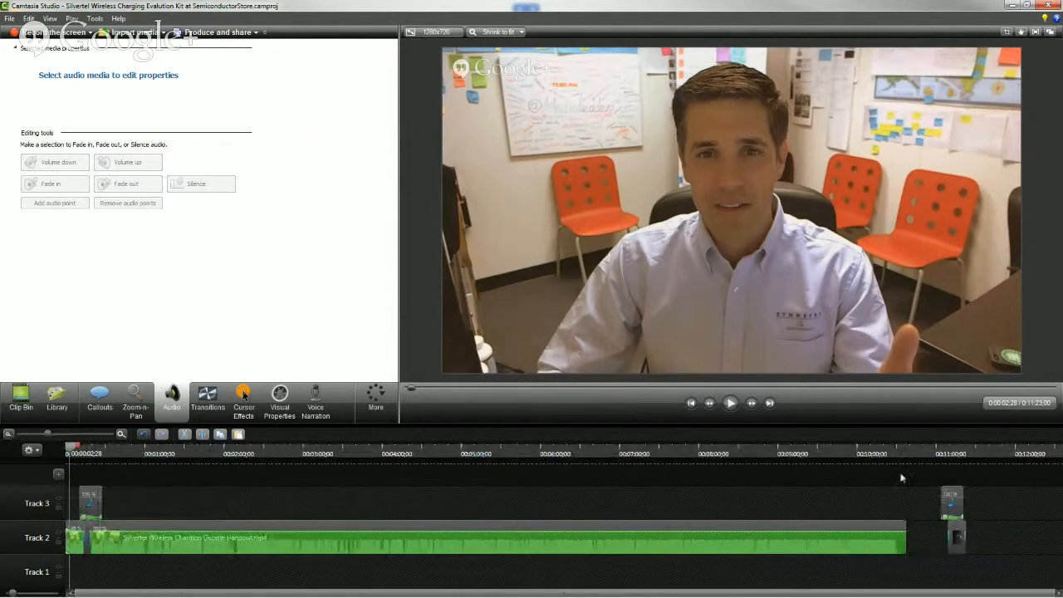
pyautogui.click(920, 449)
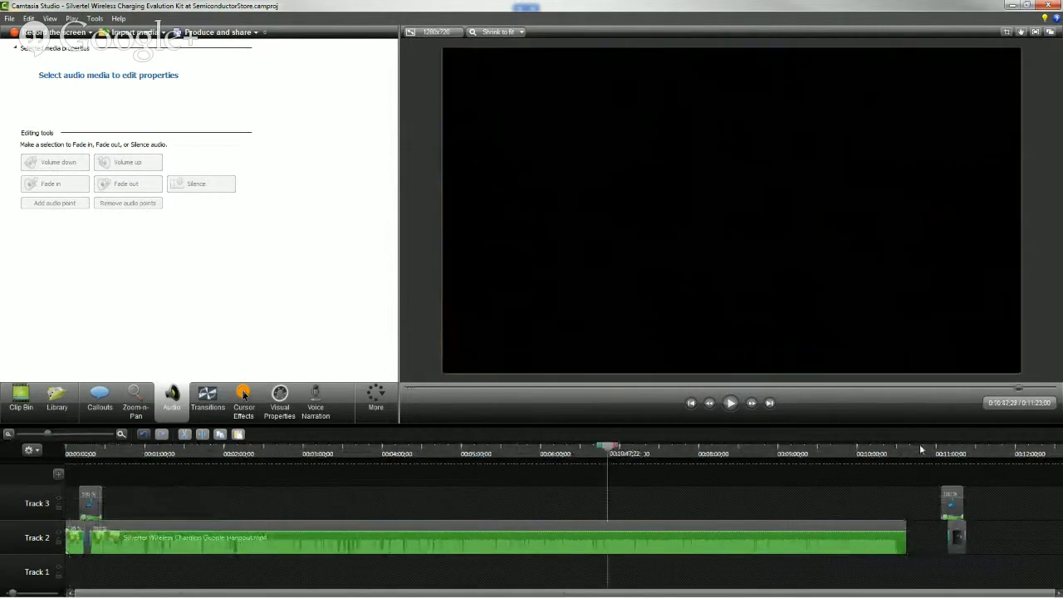
pyautogui.click(120, 435)
pyautogui.click(120, 434)
pyautogui.click(120, 434)
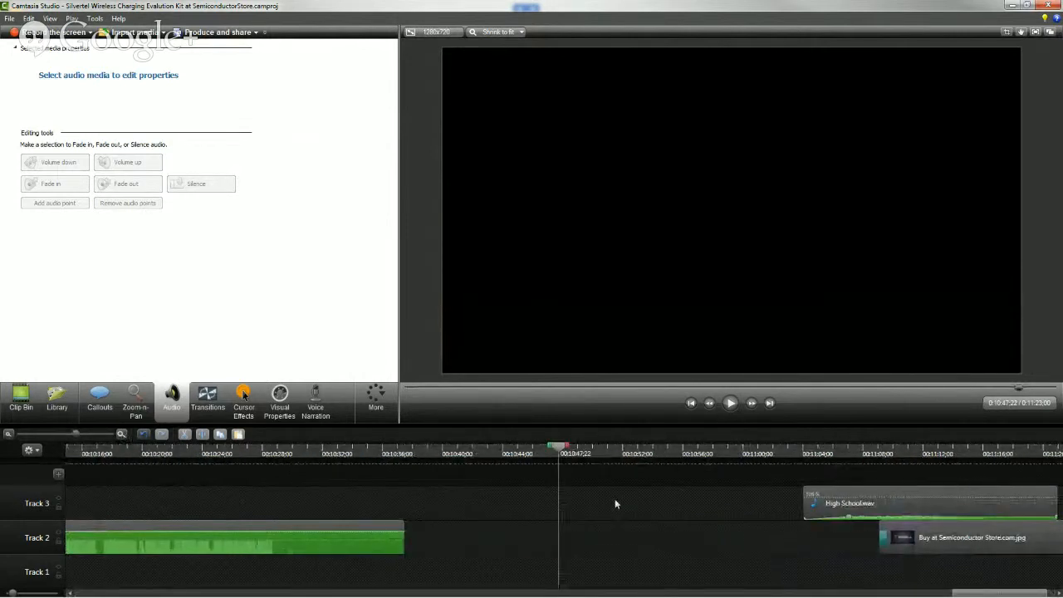
pyautogui.moveTo(868, 493); pyautogui.dragTo(465, 500)
# Preview the Buy at Semiconductor Store.com.jpg slide and move it on Track 2 directly against the end of the second Hangout clip
pyautogui.moveTo(959, 541); pyautogui.dragTo(878, 540)
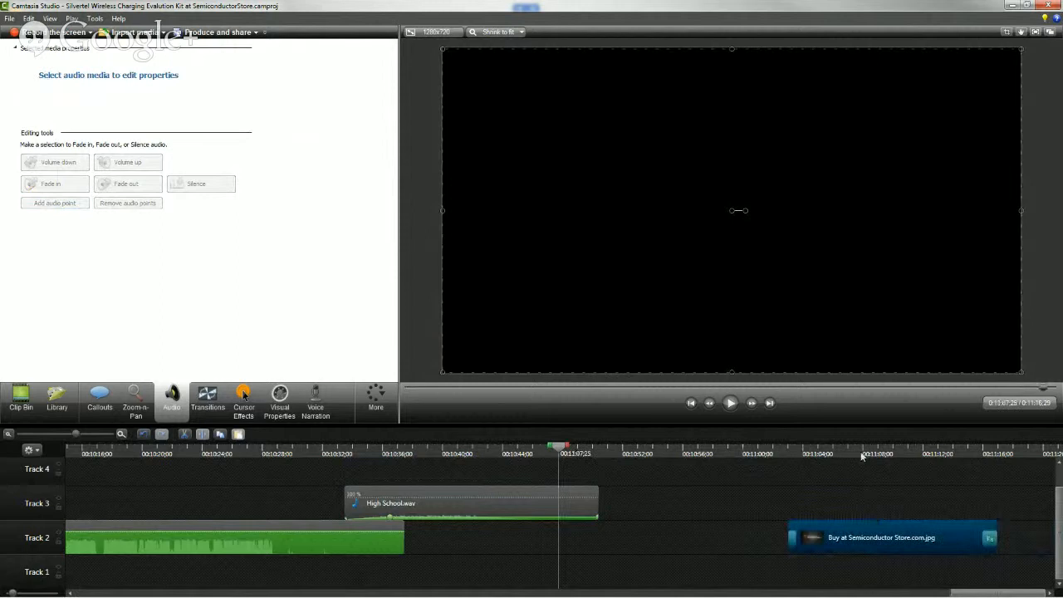
pyautogui.click(861, 454)
pyautogui.press('space')
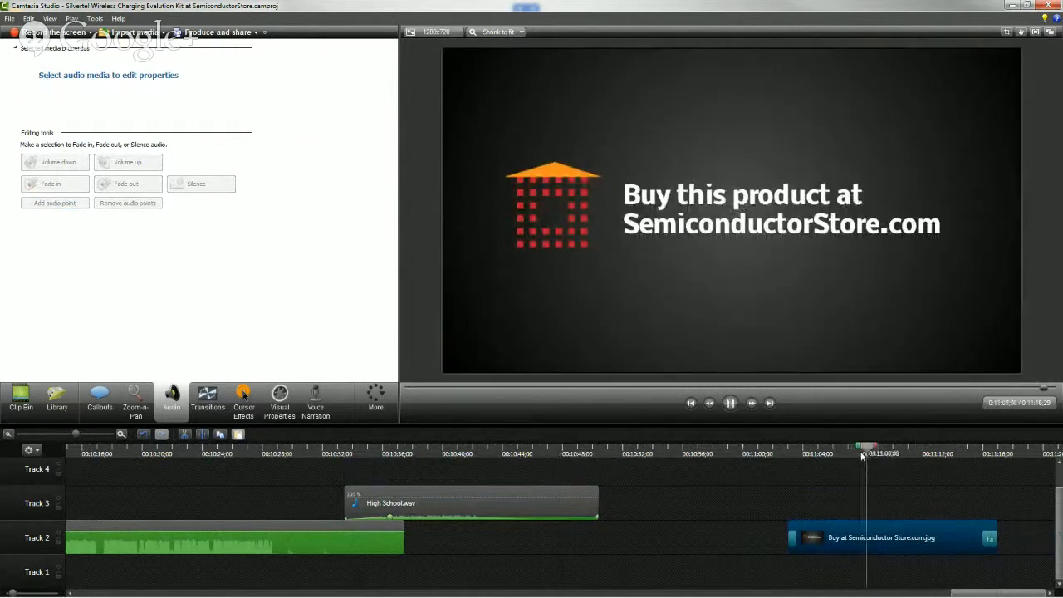
pyautogui.press('space')
pyautogui.moveTo(900, 536); pyautogui.dragTo(517, 537)
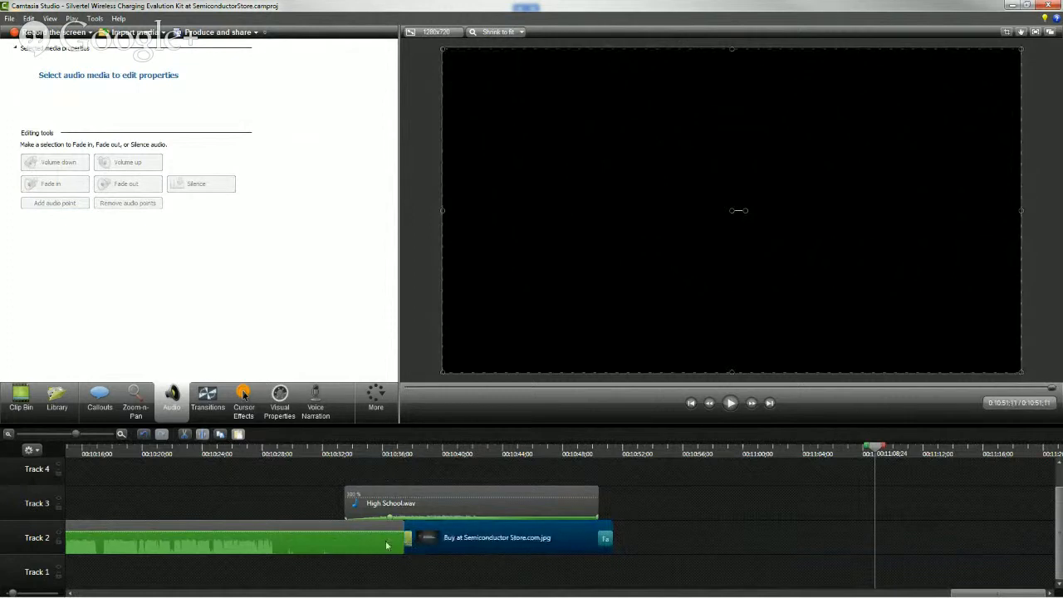
# Trim the end of the second Hangout clip back to about 00:10:29 and play its last seconds
pyautogui.click(393, 529)
pyautogui.moveTo(394, 529); pyautogui.dragTo(280, 528)
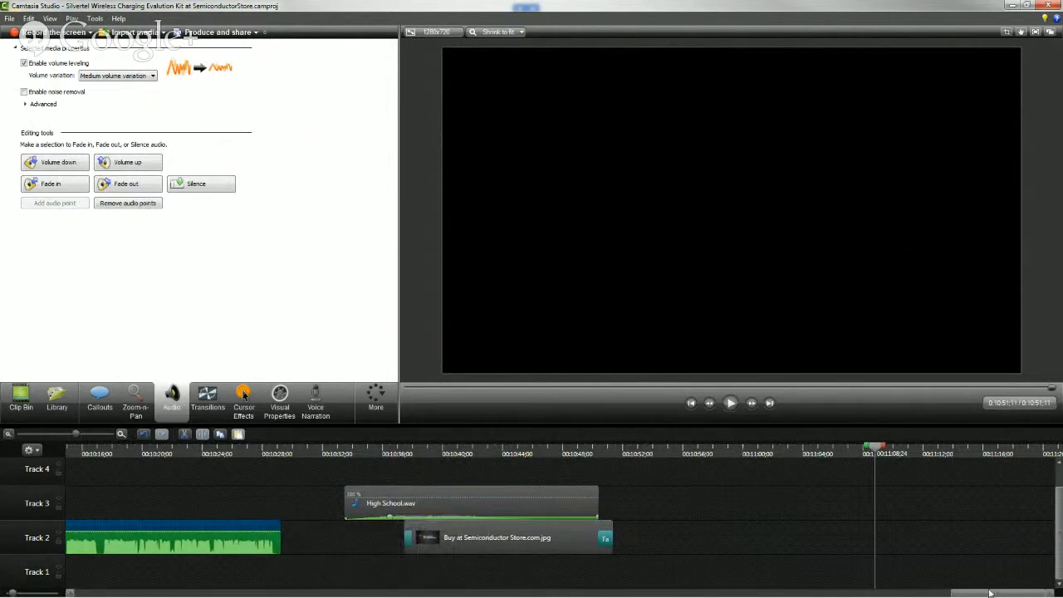
pyautogui.moveTo(991, 594); pyautogui.dragTo(967, 594)
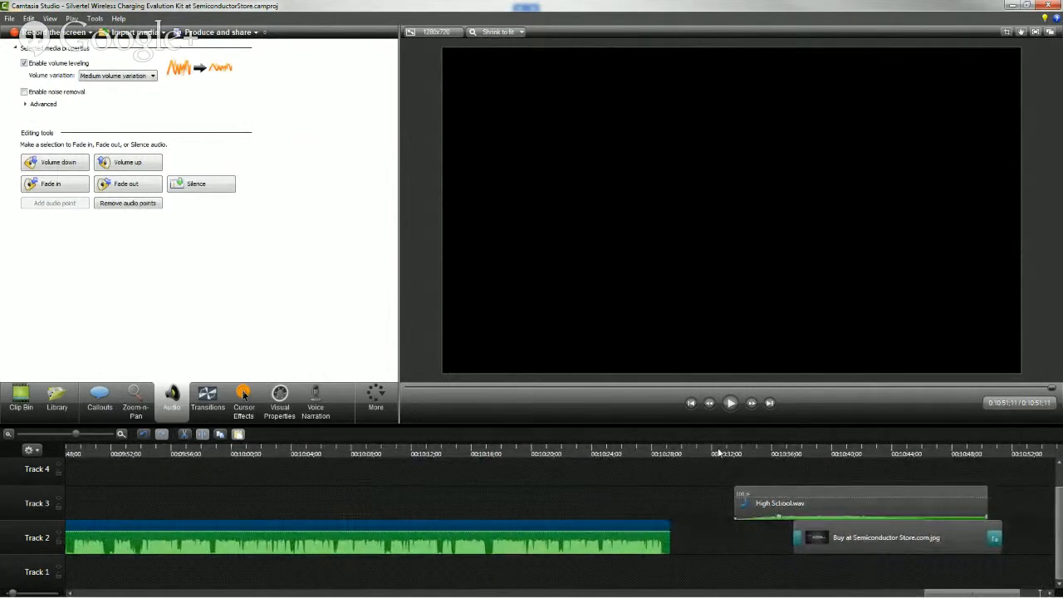
pyautogui.click(579, 453)
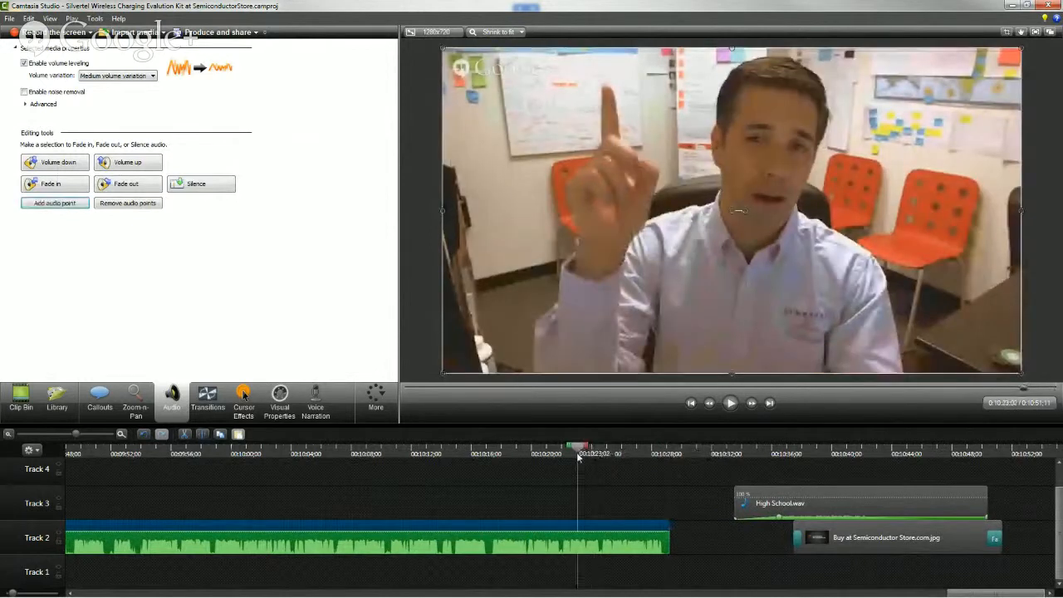
pyautogui.moveTo(579, 453); pyautogui.dragTo(560, 453)
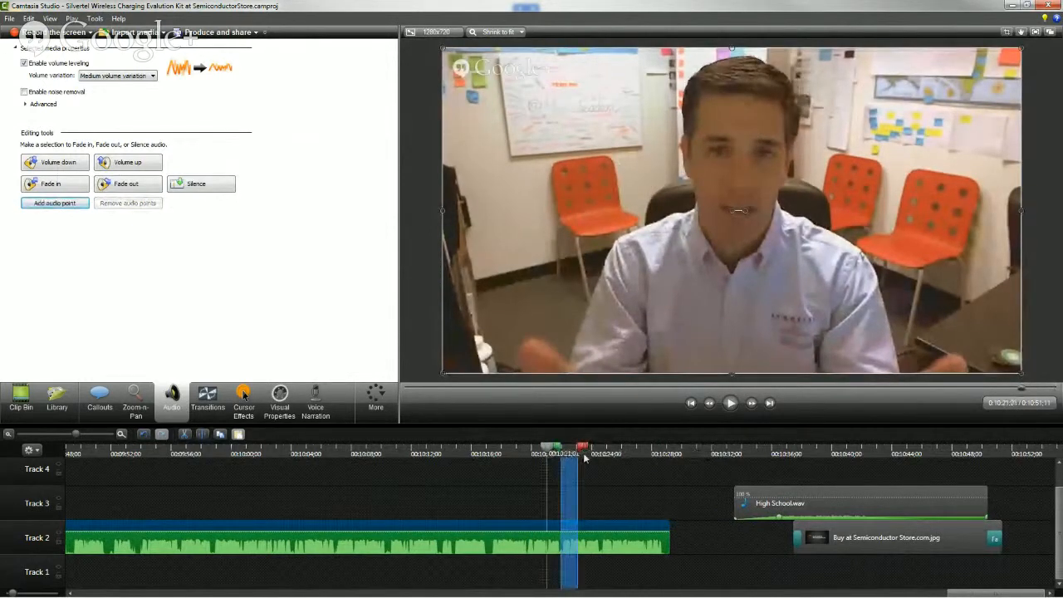
pyautogui.click(581, 455)
pyautogui.press('space')
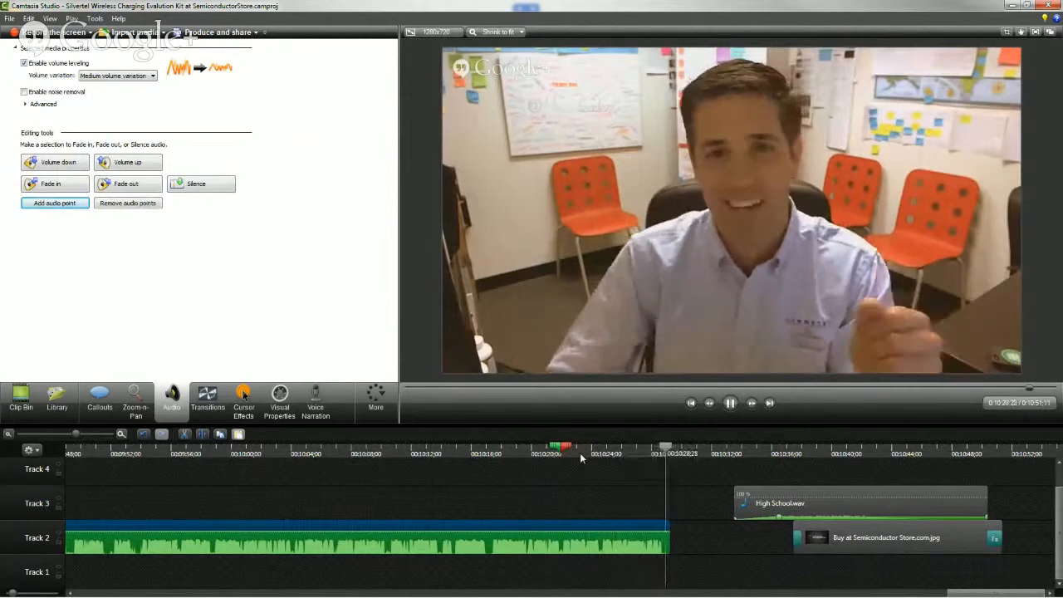
pyautogui.press('space')
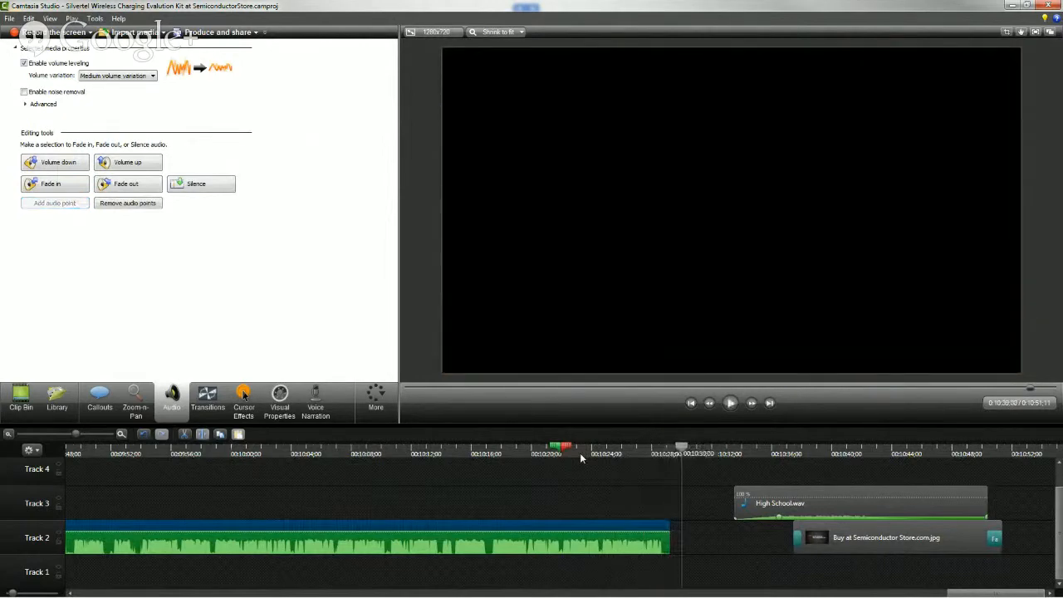
# Move the closing High School.wav clip earlier so its fade-in finishes at the trimmed Hangout clip's end, and play the overlap
pyautogui.moveTo(804, 489); pyautogui.dragTo(696, 499)
pyautogui.click(593, 455)
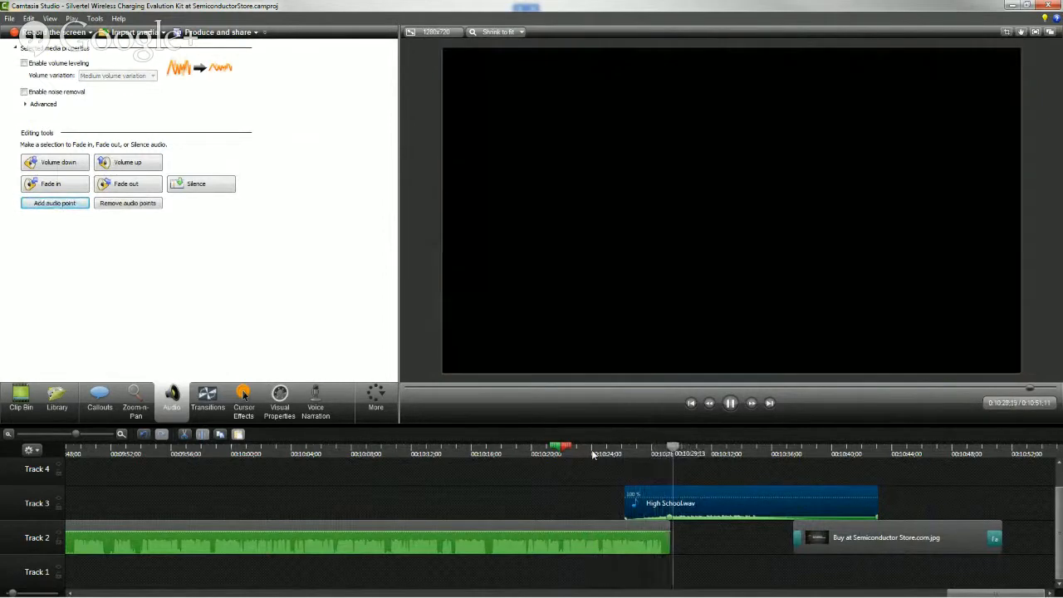
pyautogui.press('space')
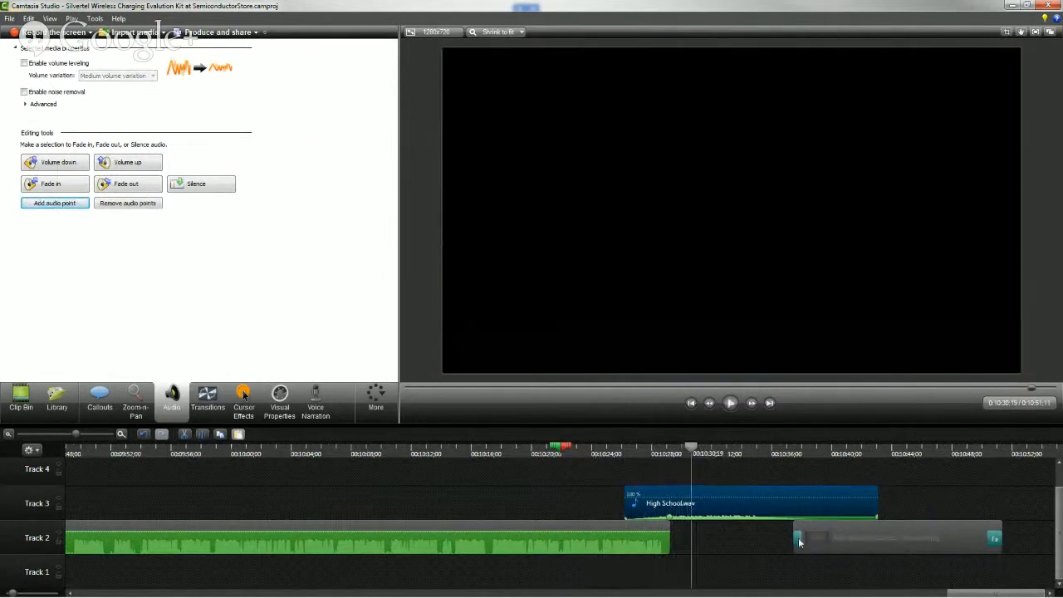
# Move the Buy at Semiconductor Store.com.jpg slide directly against the trimmed Hangout clip's end on Track 2 and play across the join
pyautogui.click(798, 542)
pyautogui.moveTo(798, 542); pyautogui.dragTo(718, 537)
pyautogui.click(604, 455)
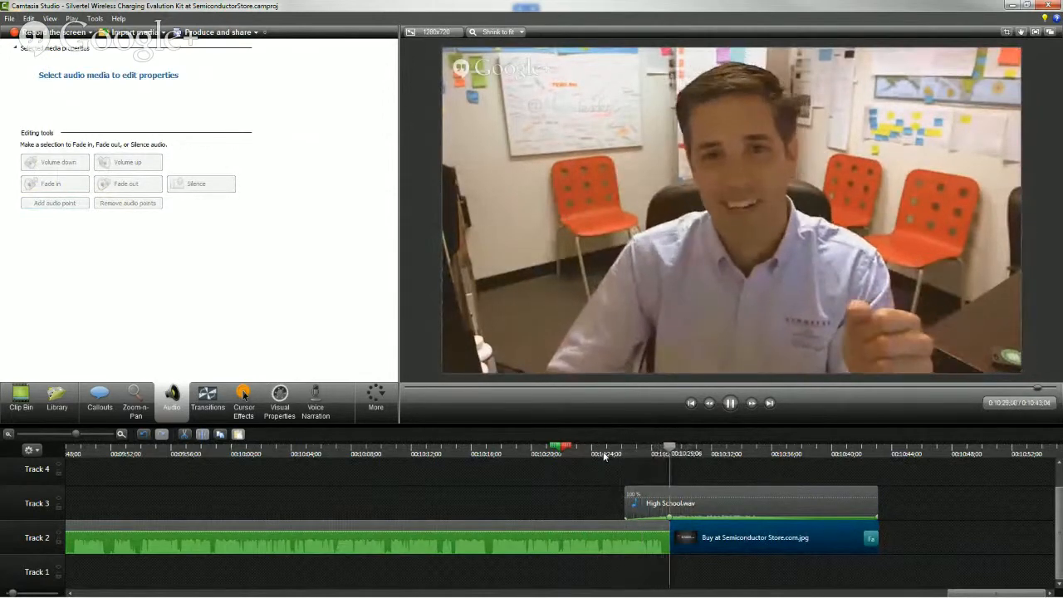
pyautogui.press('space')
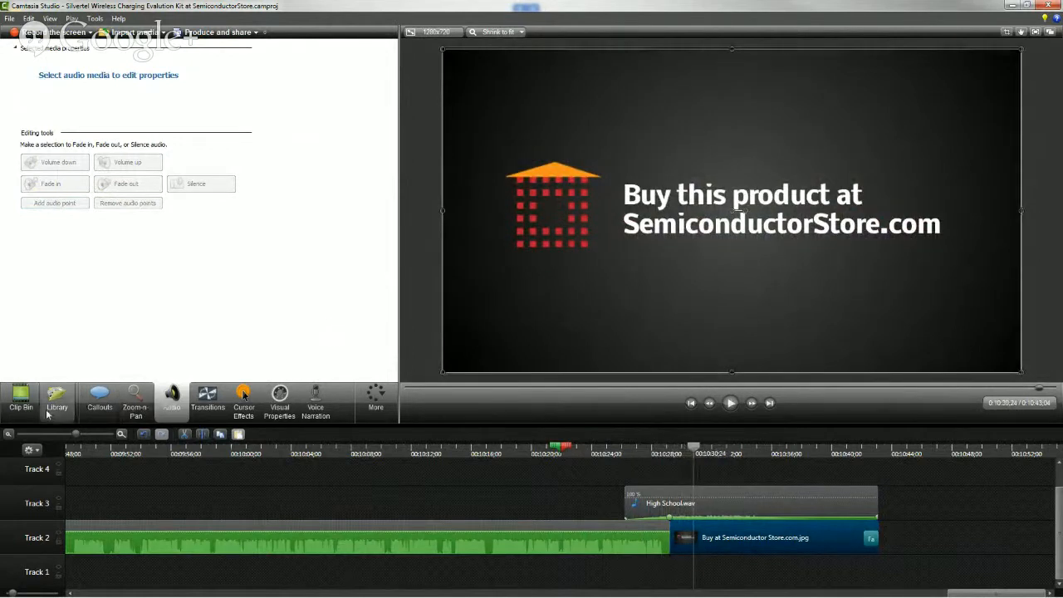
# Add a Flip transition between the second Hangout clip and the Buy at Semiconductor Store.com.jpg slide, and play through to the end
pyautogui.click(203, 408)
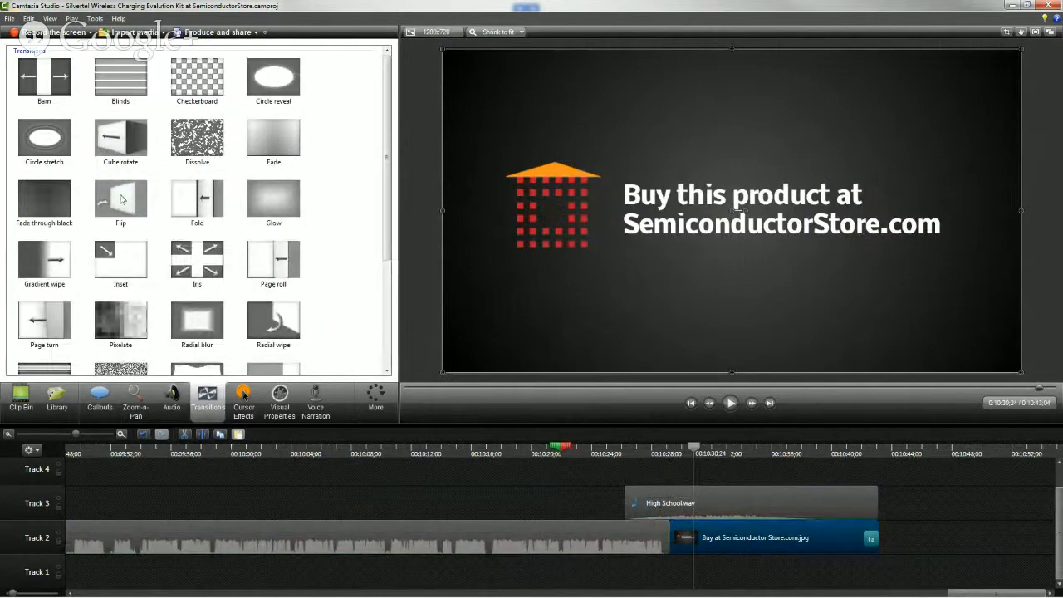
pyautogui.moveTo(121, 198); pyautogui.dragTo(127, 200)
pyautogui.moveTo(681, 548); pyautogui.dragTo(666, 536)
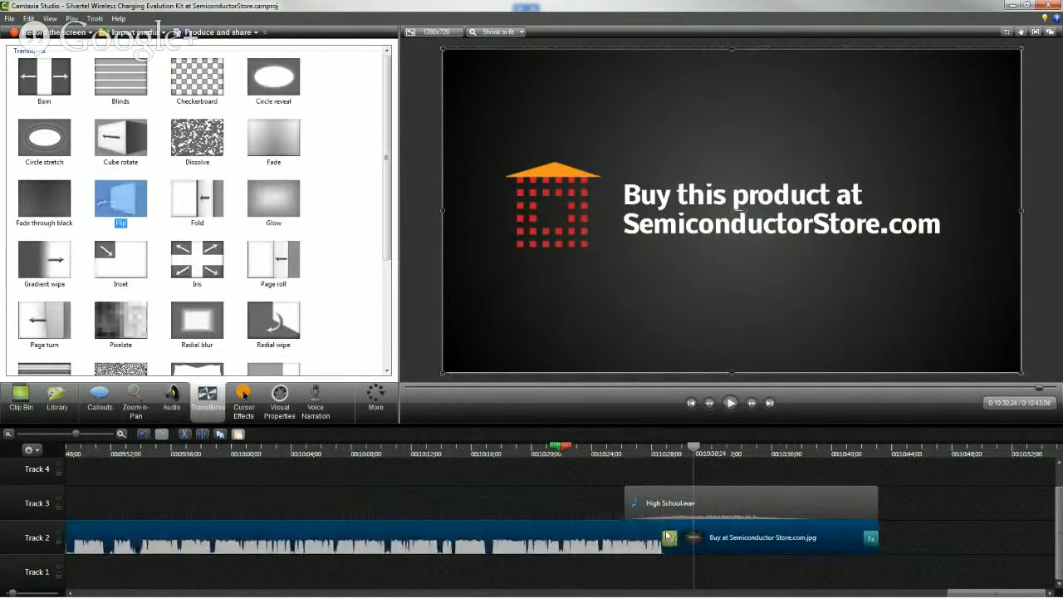
pyautogui.click(607, 453)
pyautogui.press('space')
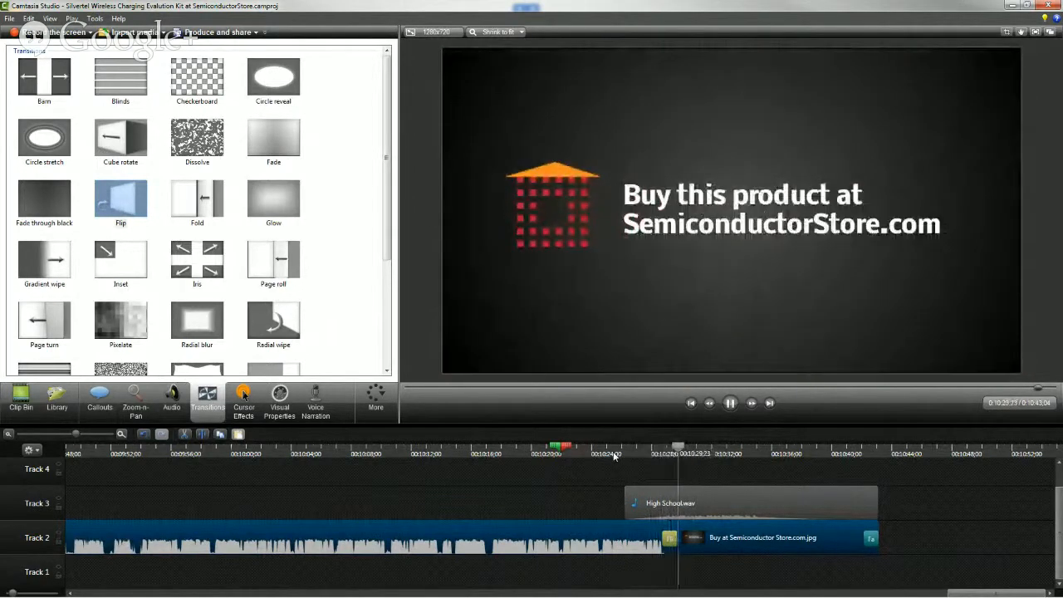
pyautogui.press('space')
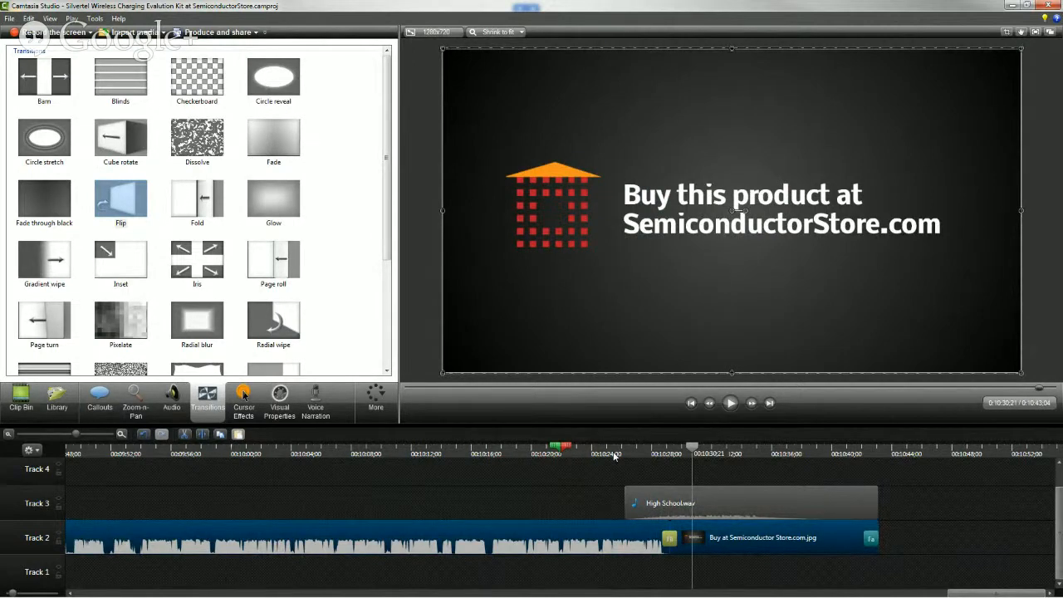
pyautogui.press('space')
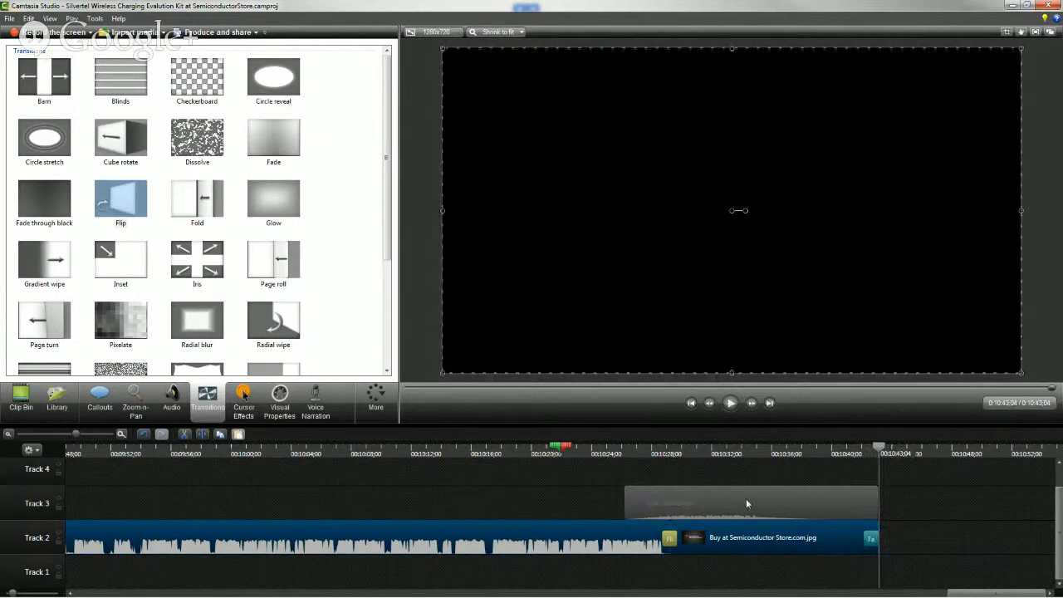
# Replay the ending from about 00:10:16 across the Flip transition into the closing slide
pyautogui.click(602, 453)
pyautogui.click(492, 453)
pyautogui.press('space')
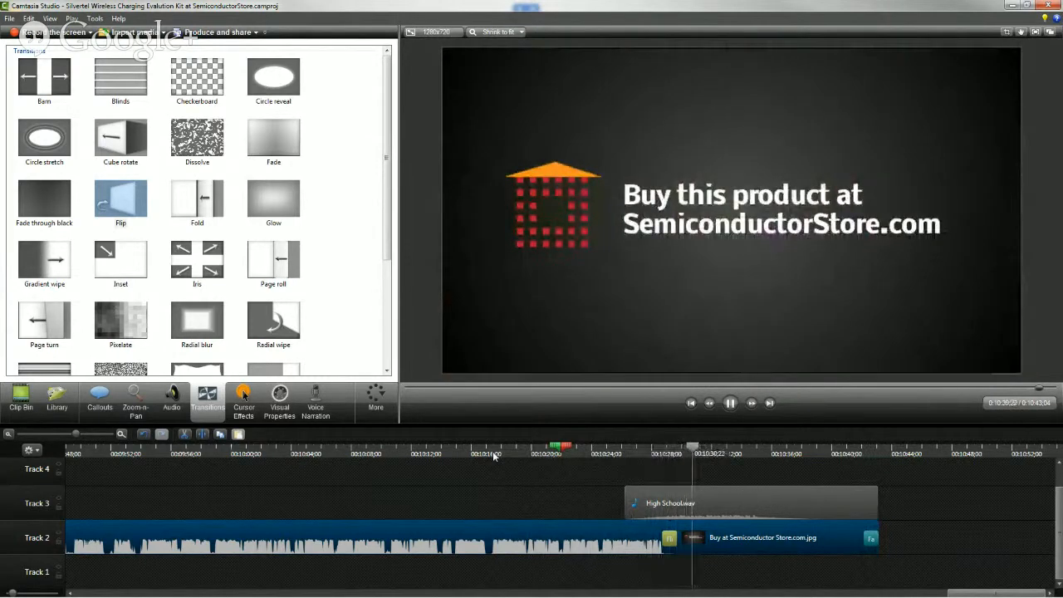
pyautogui.press('space')
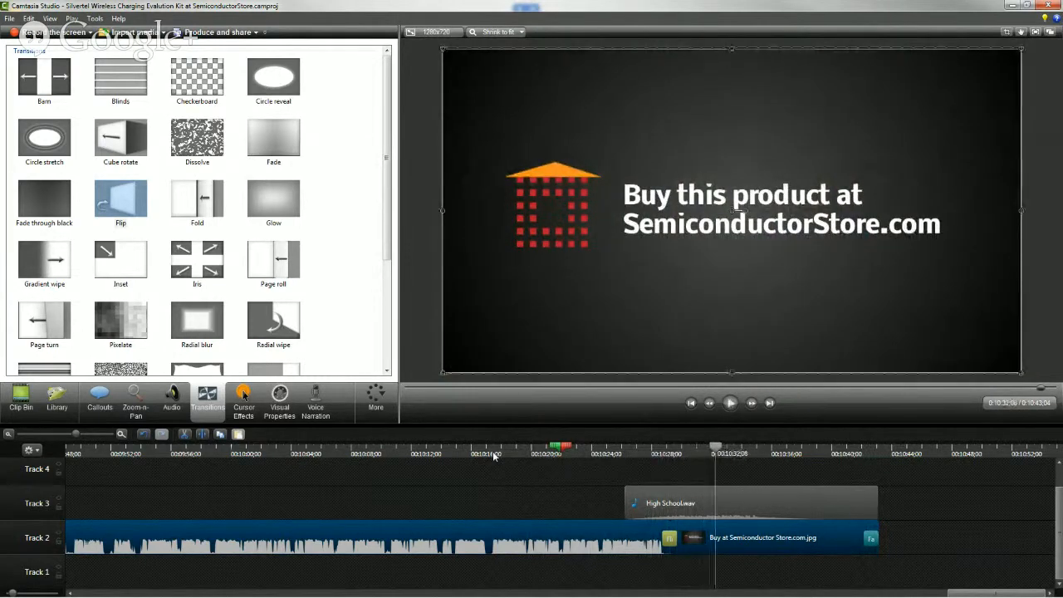
# Return to the start of the project and play the second Hangout clip from about 00:00:45 to look for a section to cut
pyautogui.click(13, 439)
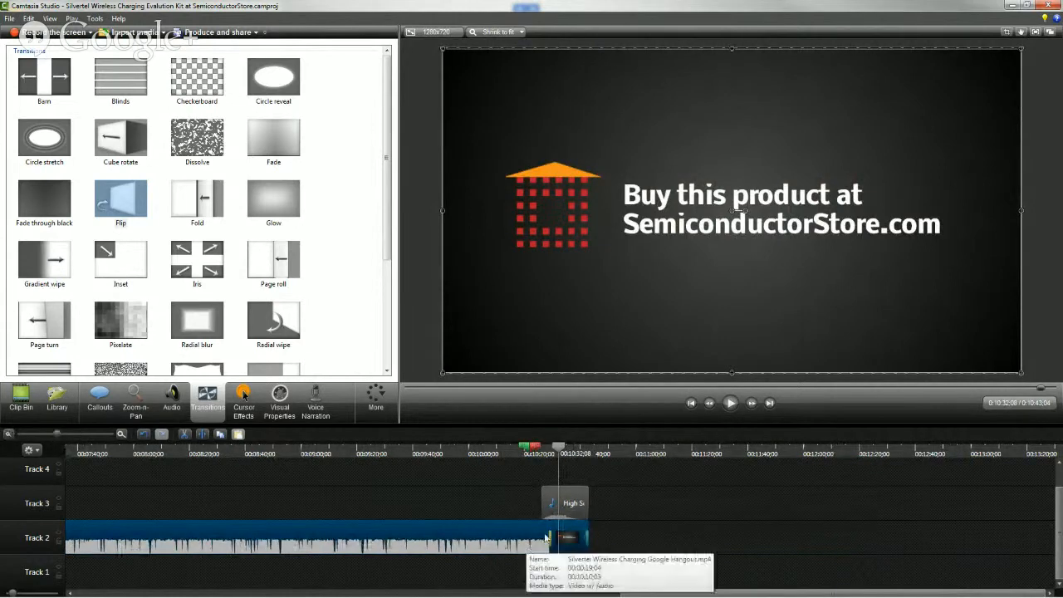
pyautogui.moveTo(664, 593); pyautogui.dragTo(148, 594)
pyautogui.click(191, 479)
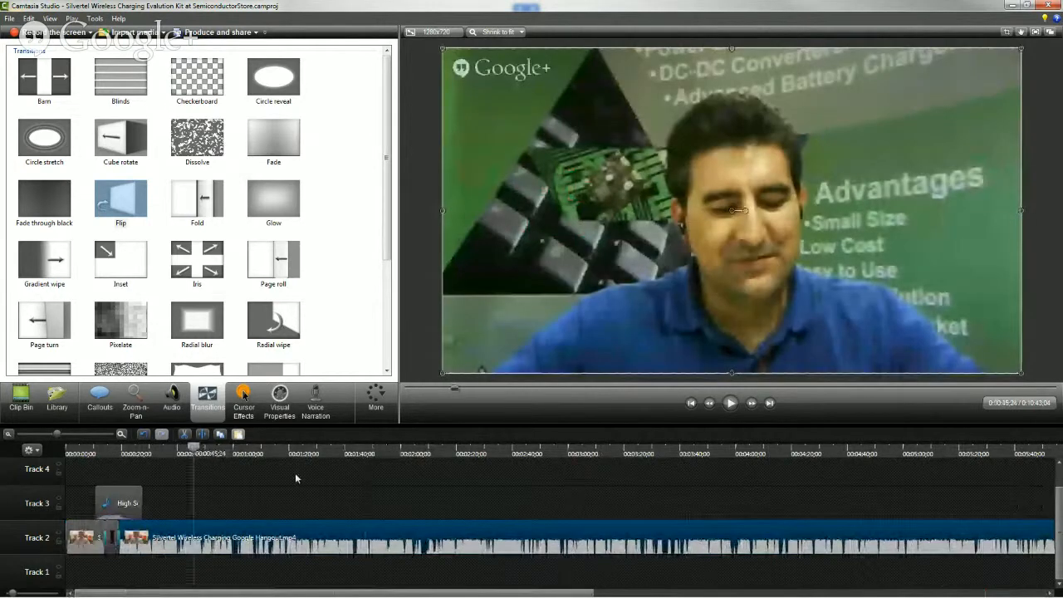
pyautogui.press('space')
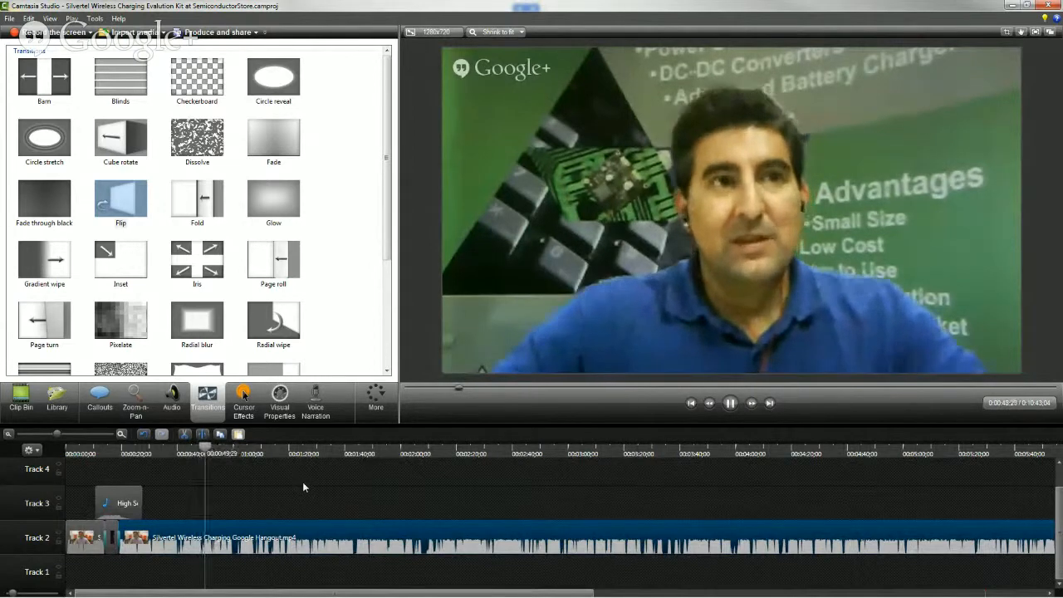
pyautogui.click(235, 454)
pyautogui.press('space')
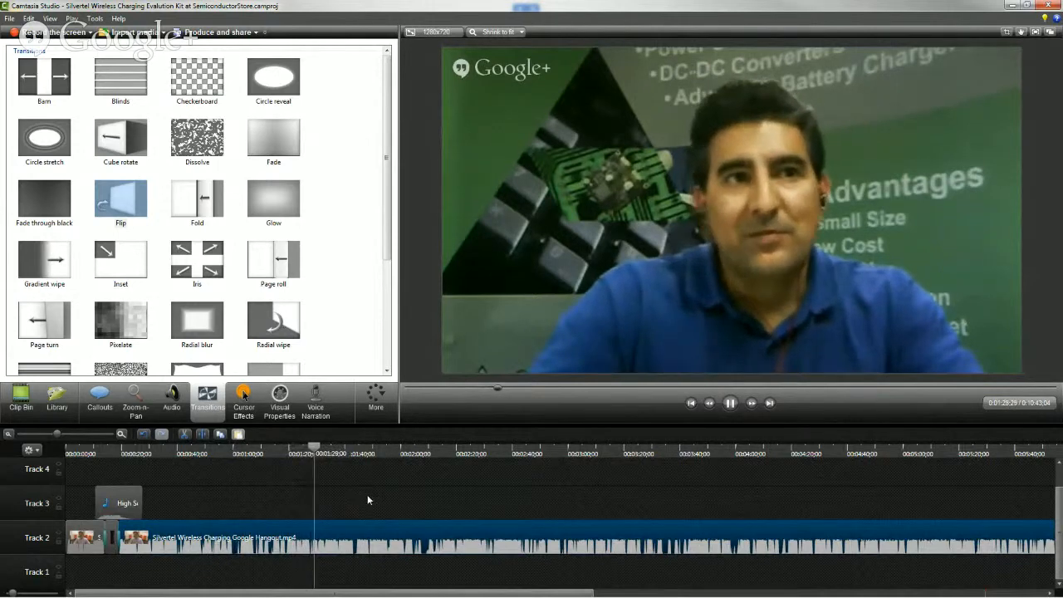
pyautogui.press('space')
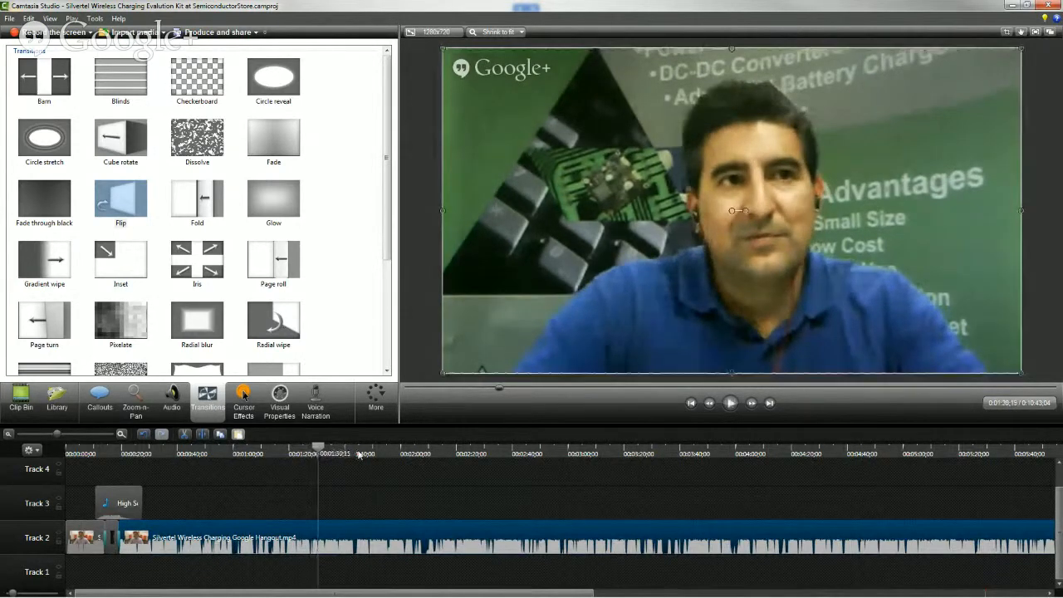
# Play the second Hangout clip from about 00:01:45 and again from about 00:02:01 to locate the section to cut
pyautogui.click(358, 453)
pyautogui.press('space')
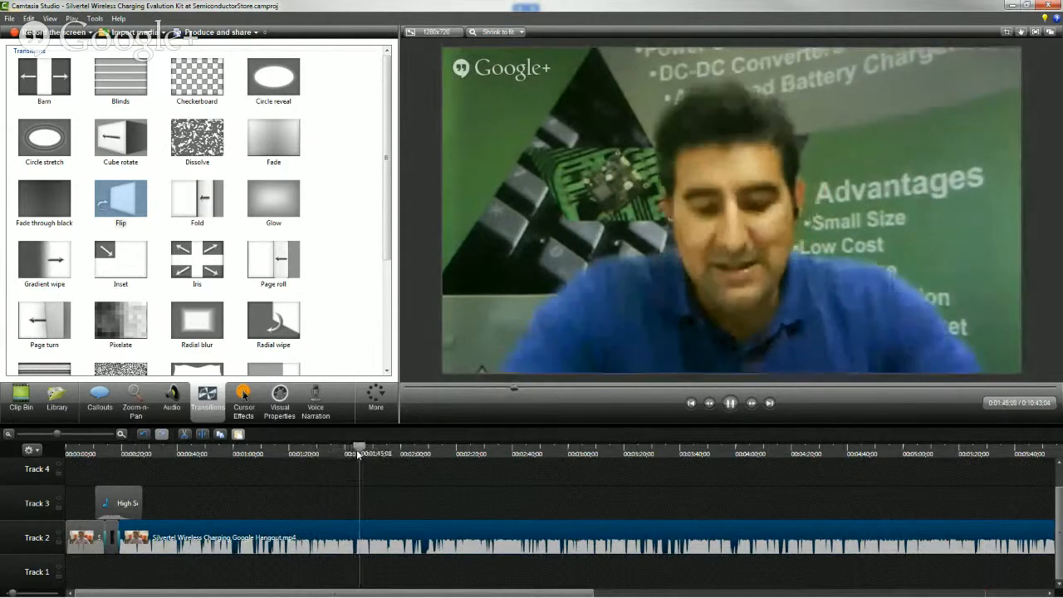
pyautogui.press('space')
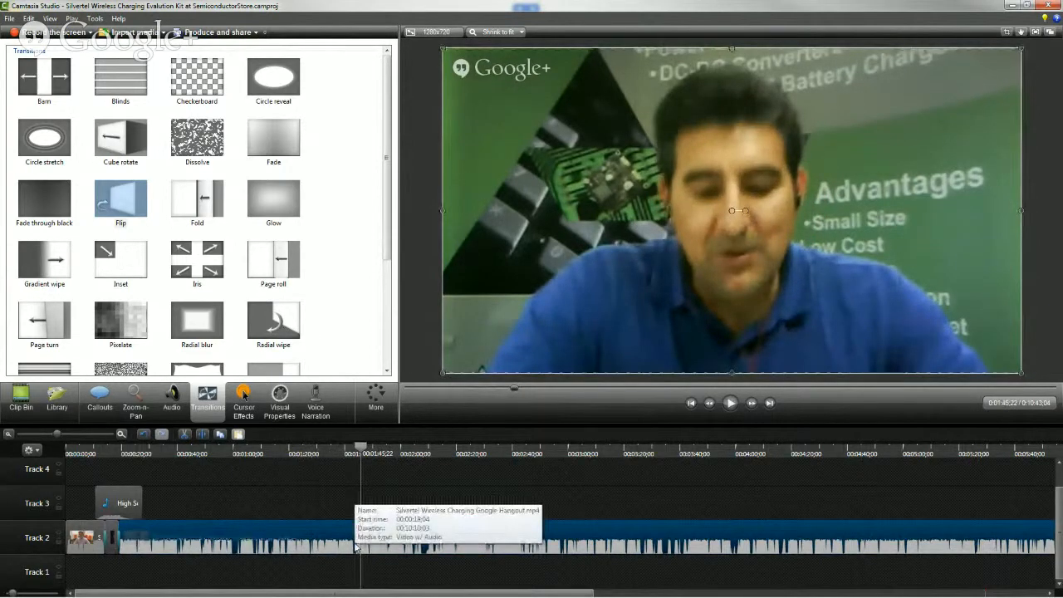
pyautogui.click(423, 453)
pyautogui.moveTo(422, 453); pyautogui.dragTo(405, 453)
pyautogui.press('space')
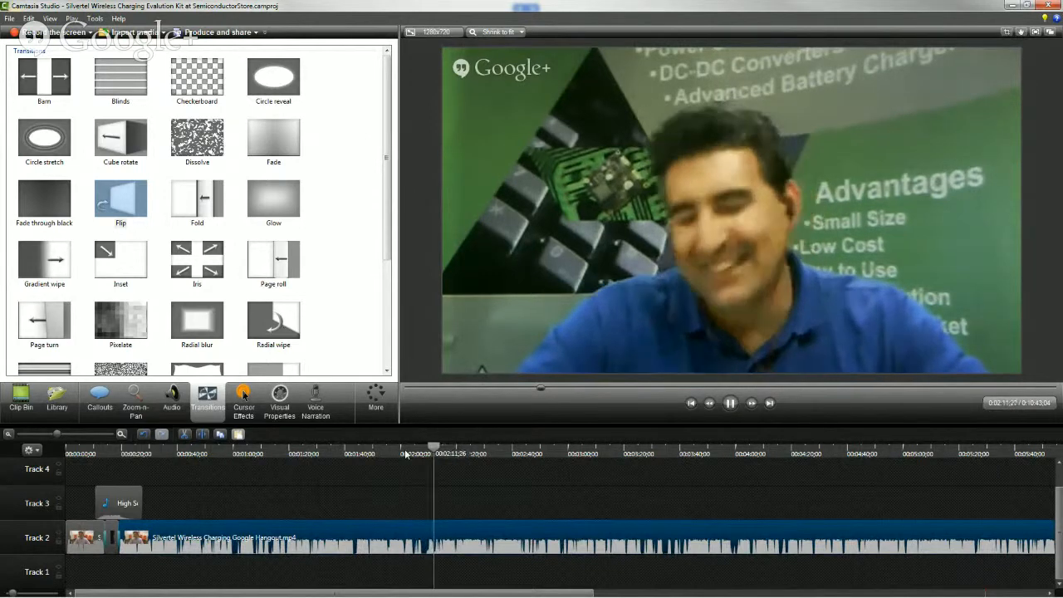
pyautogui.press('space')
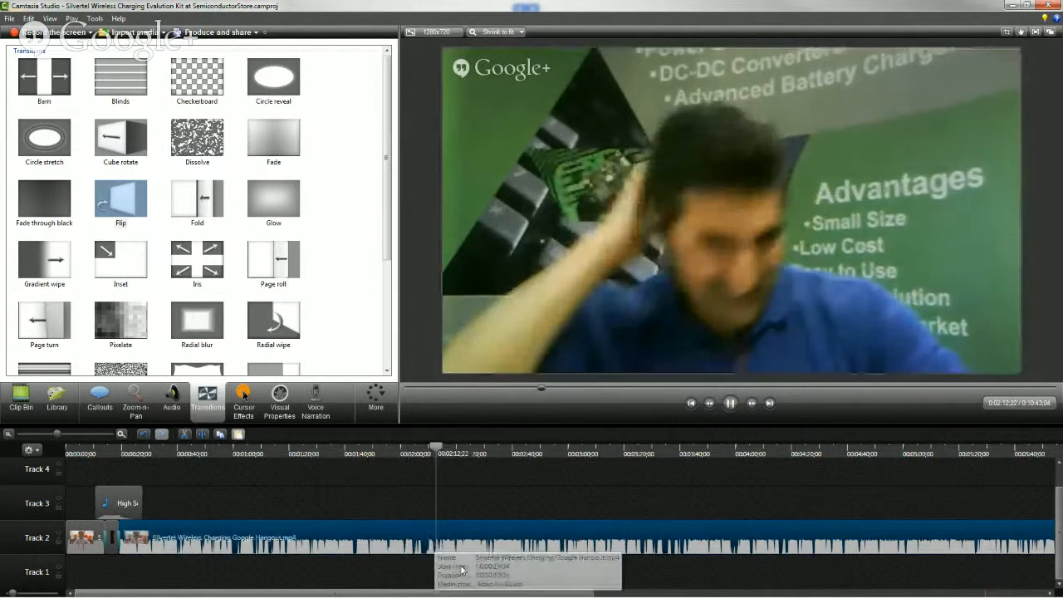
pyautogui.press('space')
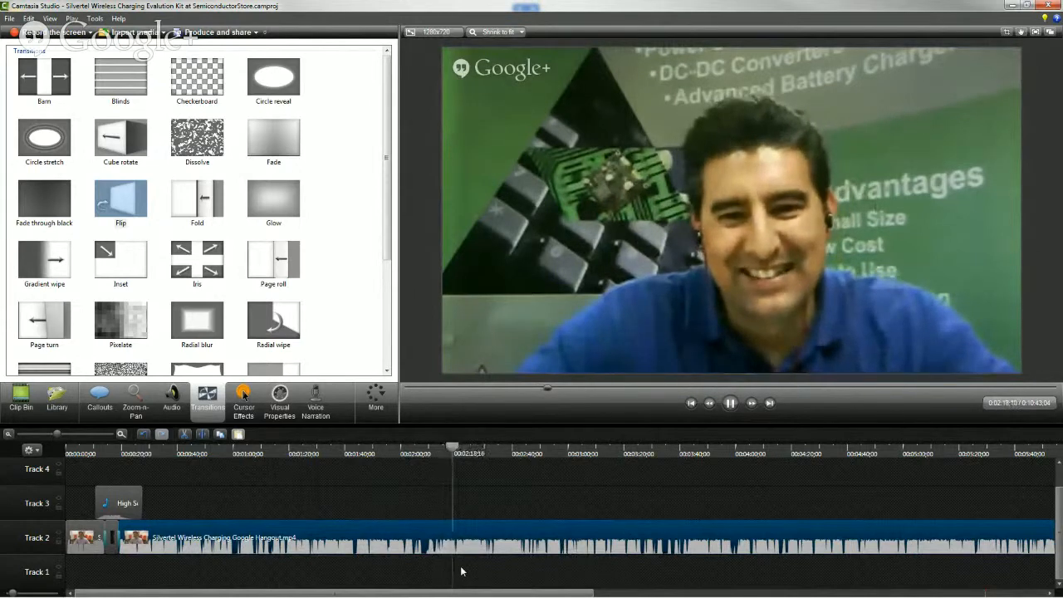
pyautogui.press('space')
# Play the dialogue before 00:02:00 and split the second Hangout clip on Track 2 at 00:01:55;17
pyautogui.click(401, 454)
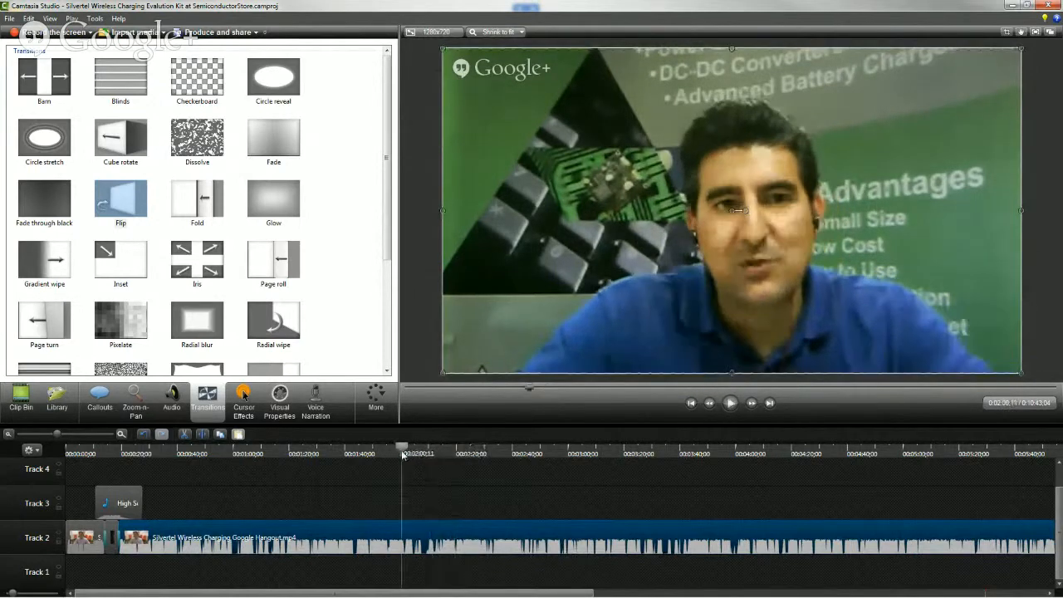
pyautogui.click(121, 434)
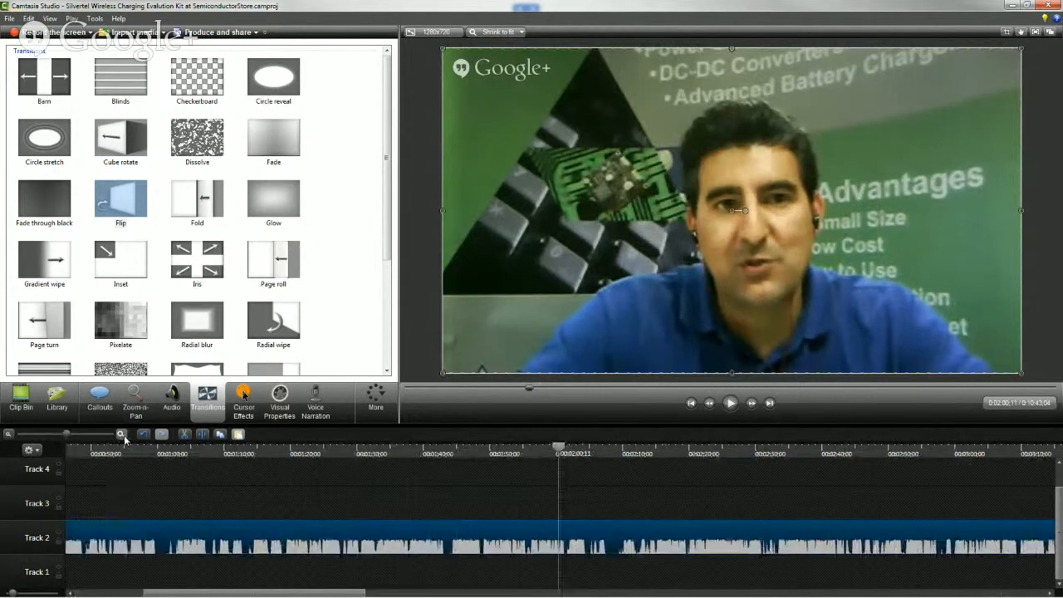
pyautogui.click(123, 436)
pyautogui.moveTo(354, 454); pyautogui.dragTo(311, 455)
pyautogui.press('space')
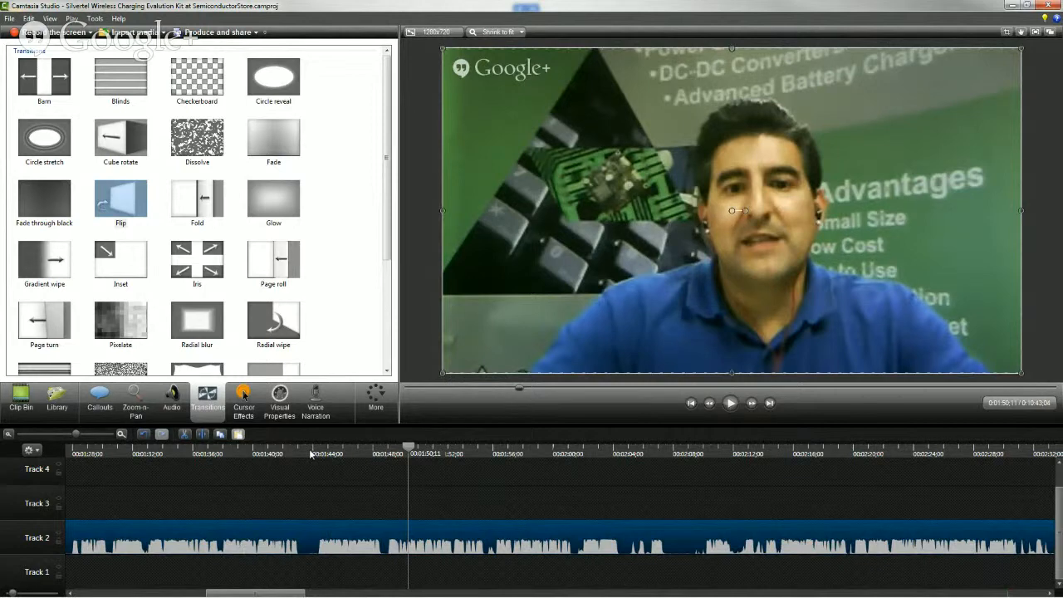
pyautogui.press('space')
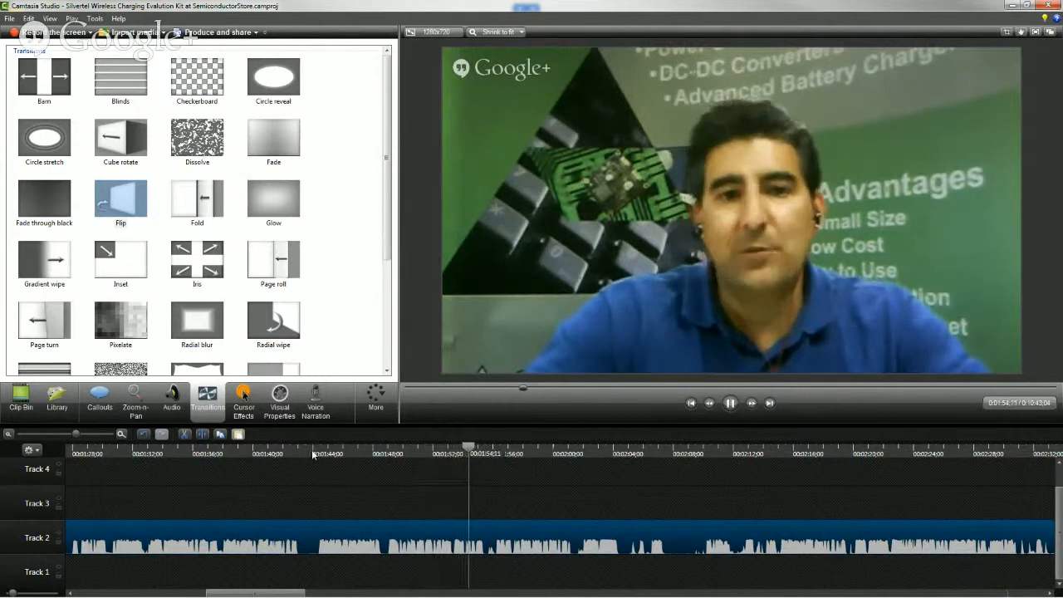
pyautogui.press('space')
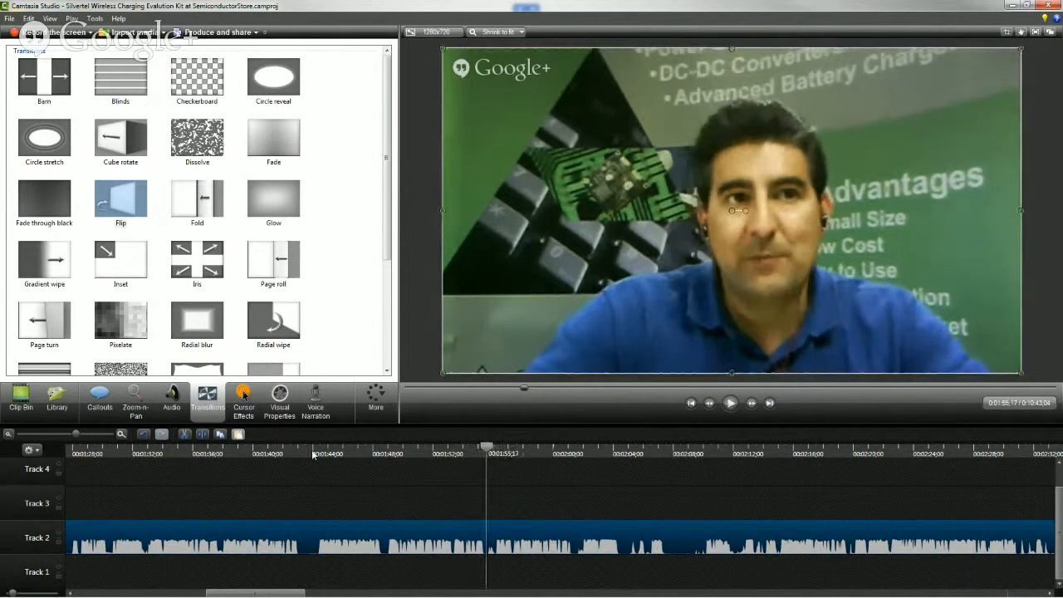
pyautogui.click(200, 439)
# Play on from the first cut and split the following Hangout section on Track 2 at 00:02:01;15
pyautogui.click(498, 538)
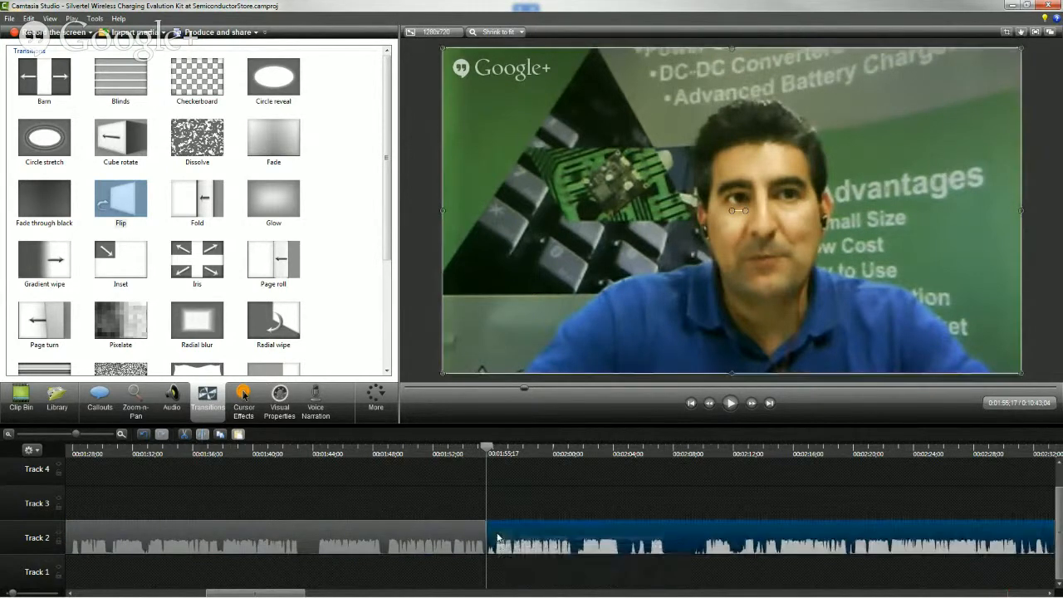
pyautogui.press('space')
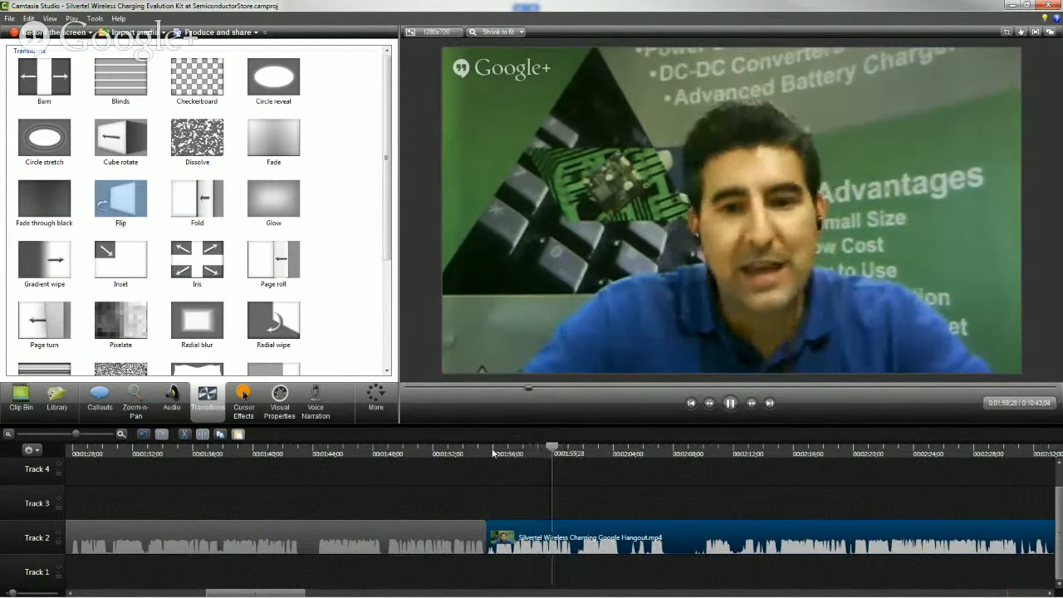
pyautogui.press('space')
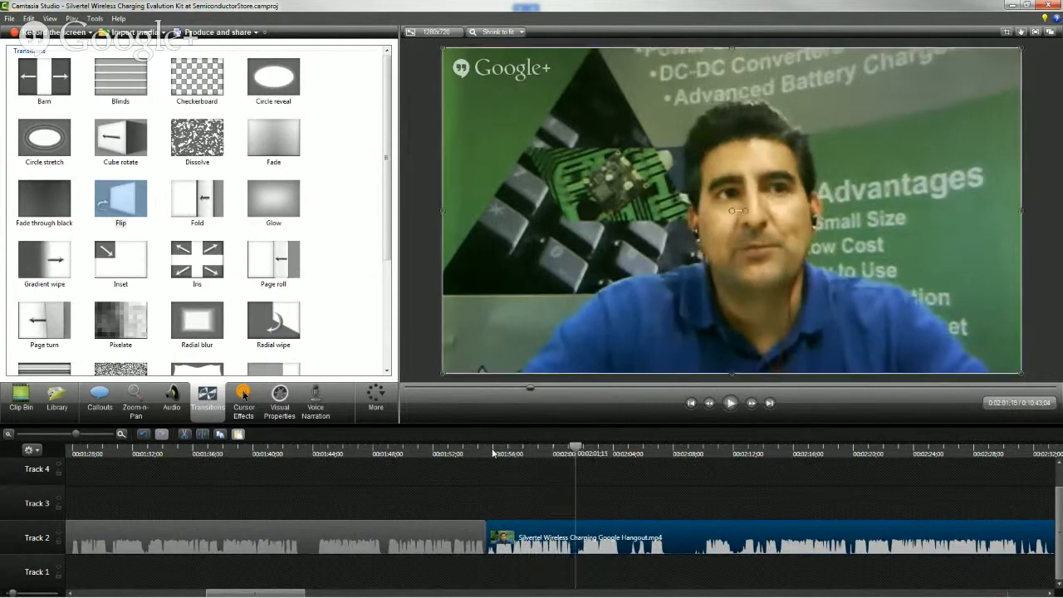
pyautogui.click(200, 435)
# Split the Hangout clip again at 00:02:15;00 and delete the section between 00:02:01;15 and that cut
pyautogui.press('space')
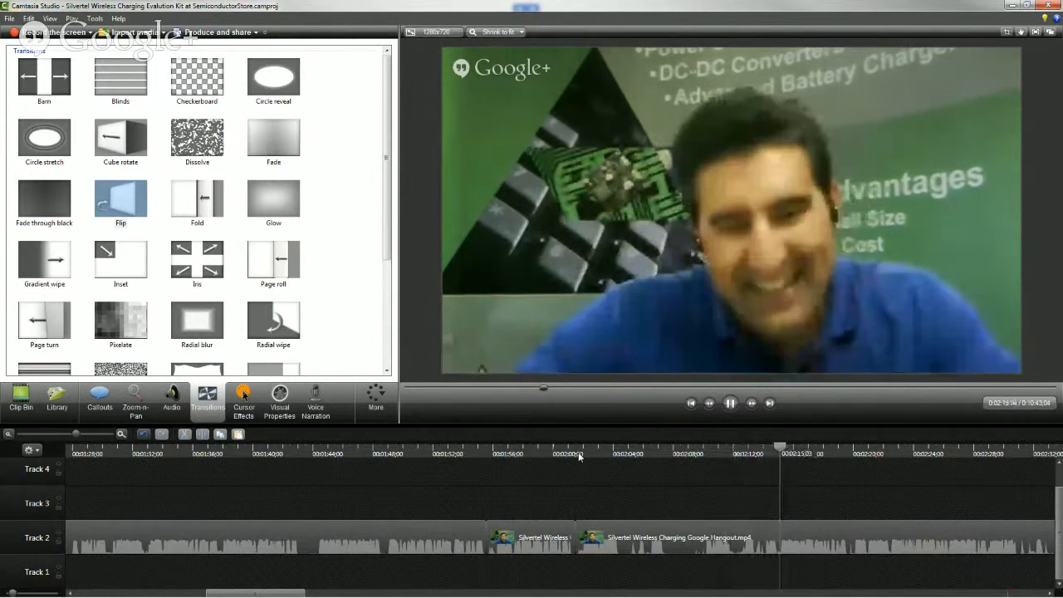
pyautogui.press('space')
pyautogui.moveTo(772, 453); pyautogui.dragTo(779, 454)
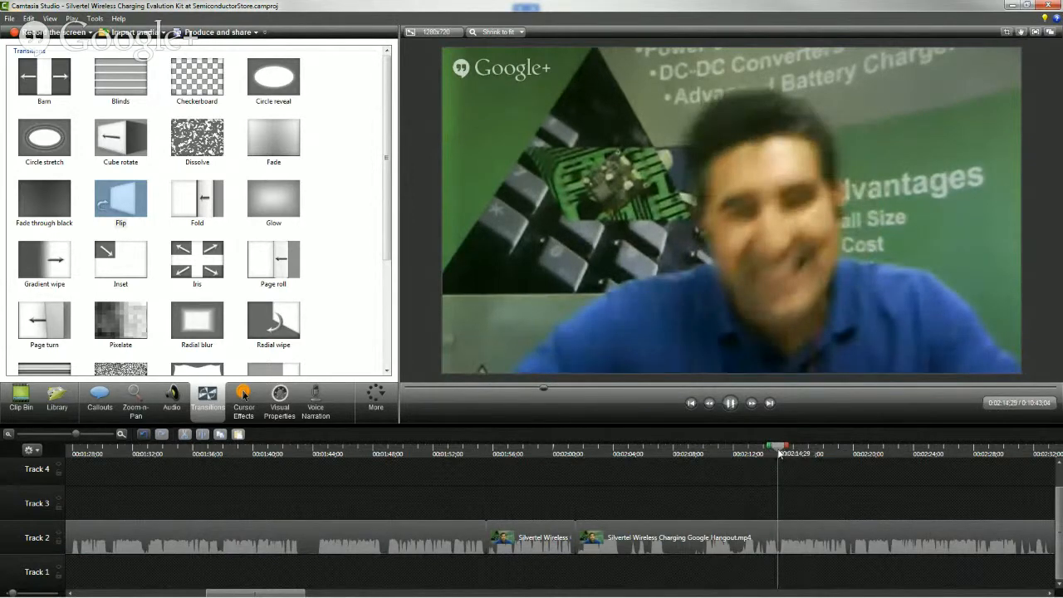
pyautogui.press('space')
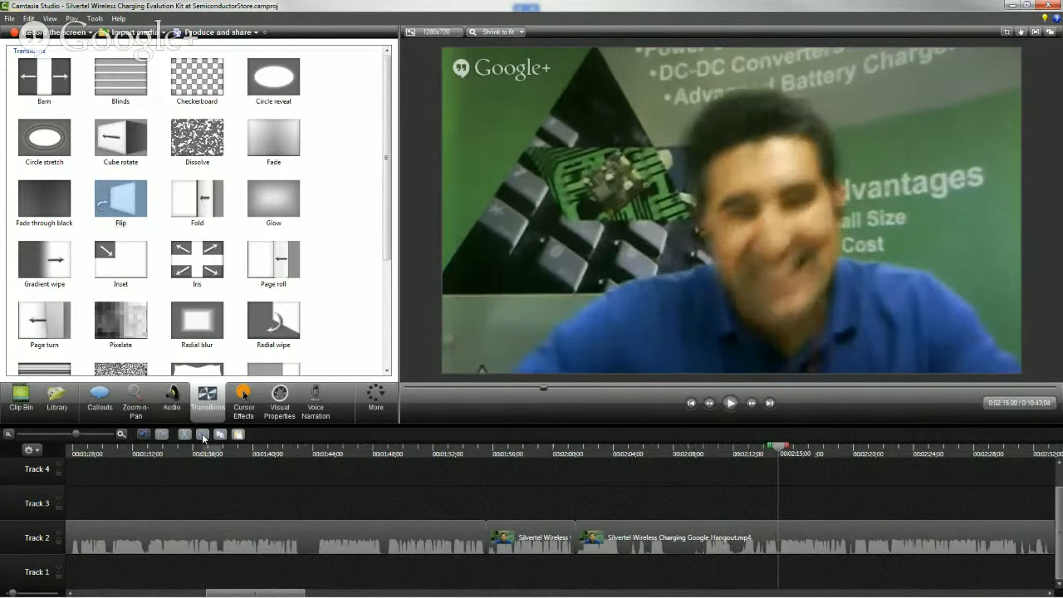
pyautogui.click(786, 533)
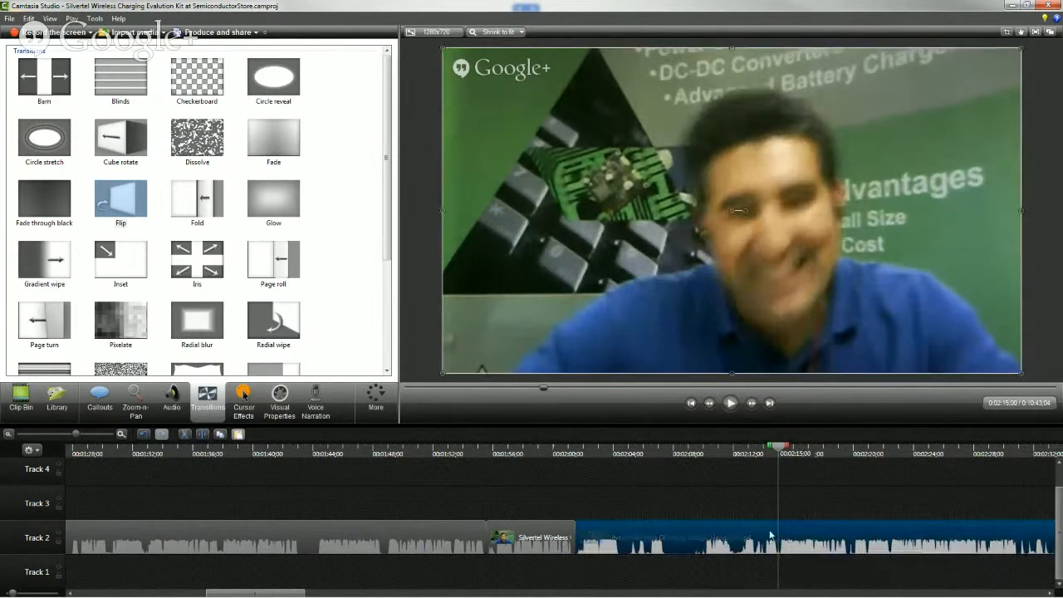
pyautogui.click(202, 435)
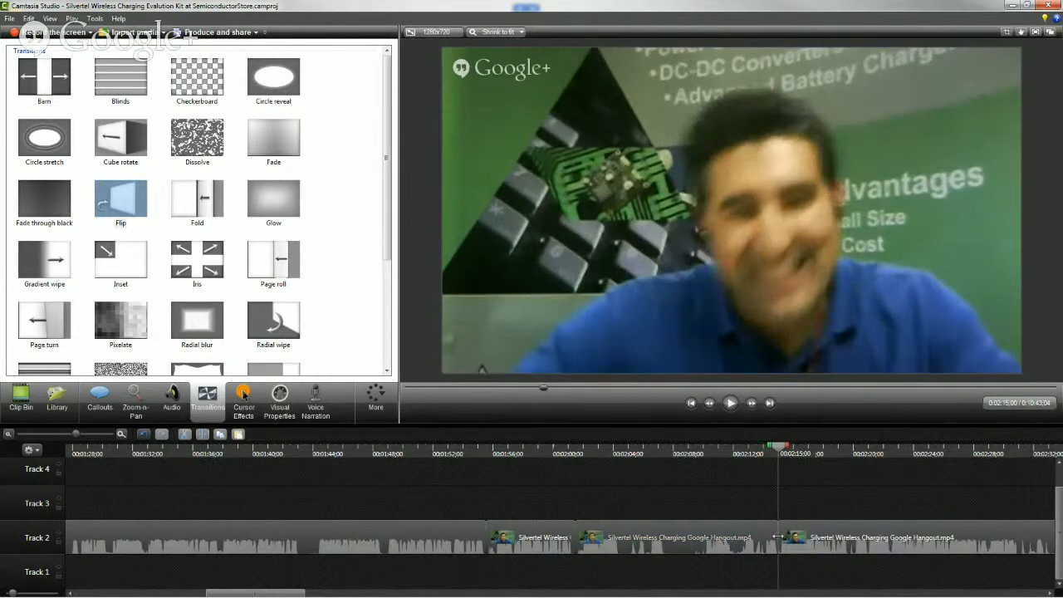
pyautogui.click(718, 538)
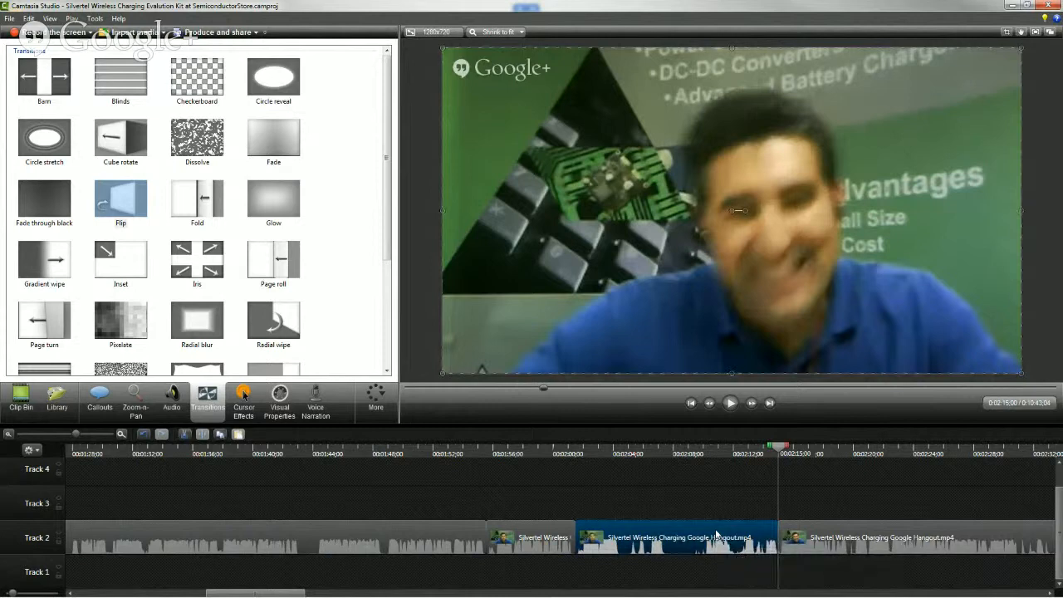
pyautogui.press('Delete')
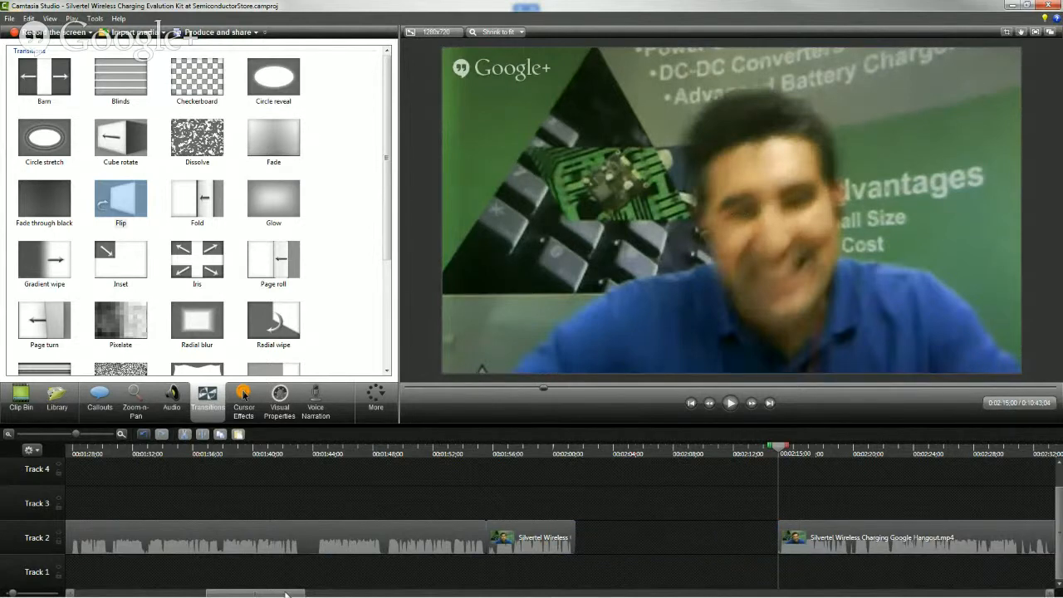
# Play the remaining Hangout clip from its start just after the gap on Track 2
pyautogui.moveTo(285, 595); pyautogui.dragTo(323, 595)
pyautogui.click(407, 453)
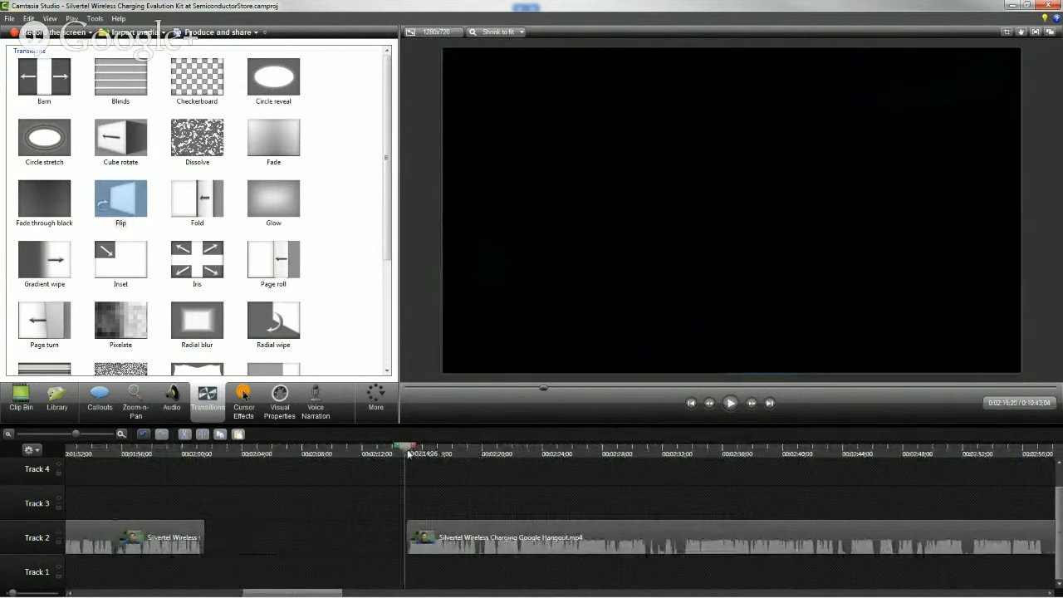
pyautogui.press('space')
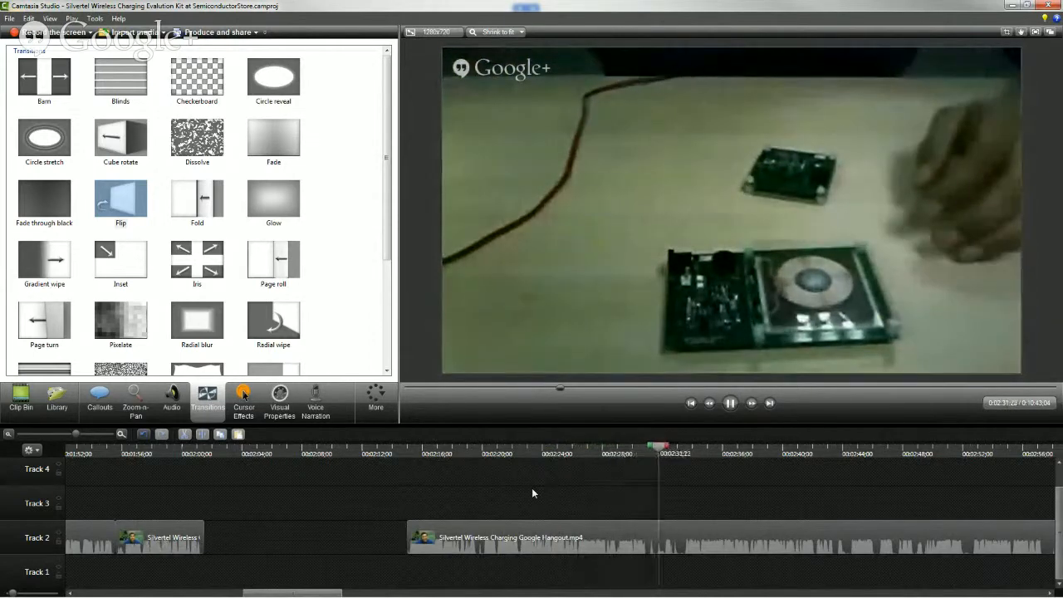
pyautogui.press('space')
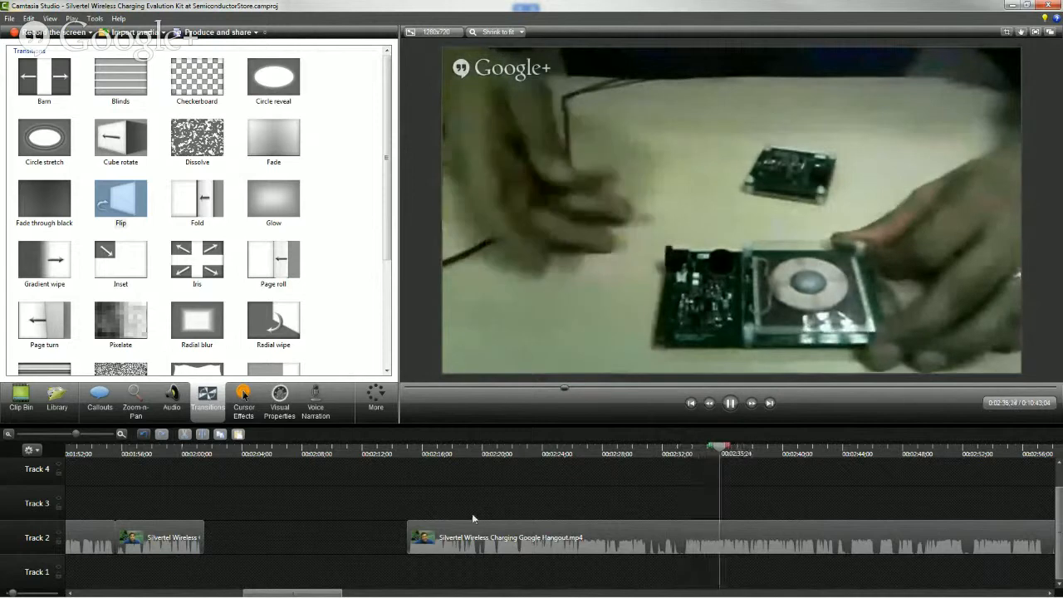
# Try moving the remaining Hangout clip, closing slide and end music together to close the Track 2 gap, and undo the move
pyautogui.press('space')
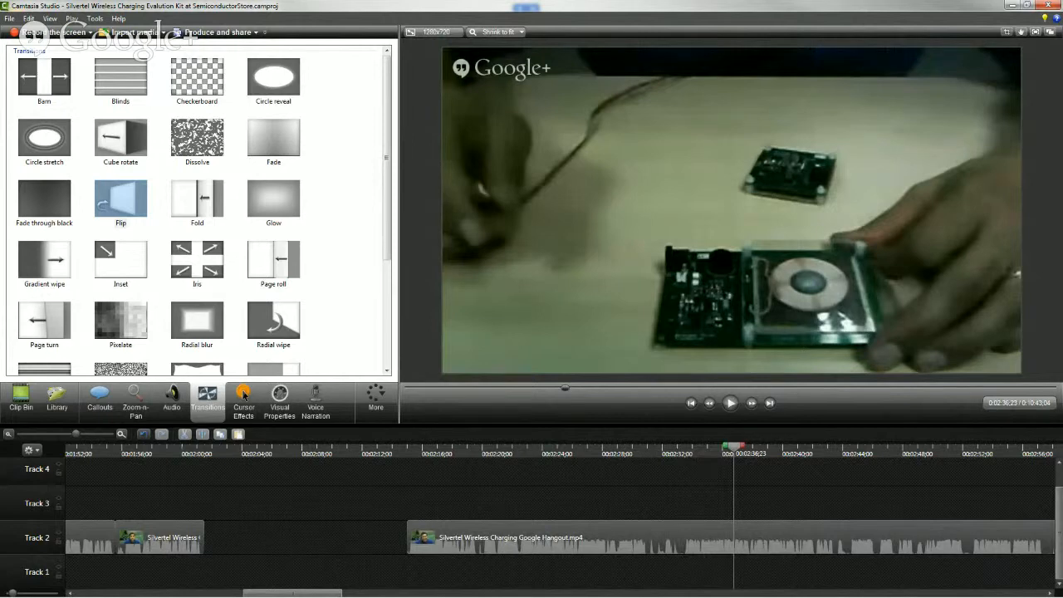
pyautogui.click(11, 433)
pyautogui.click(11, 434)
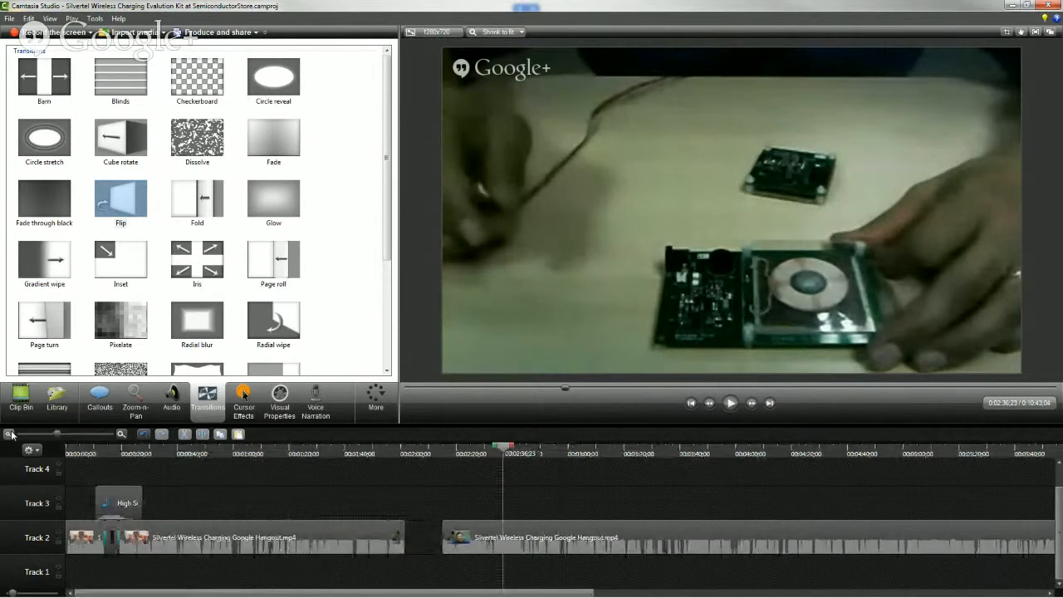
pyautogui.click(11, 434)
pyautogui.moveTo(947, 561); pyautogui.dragTo(273, 529)
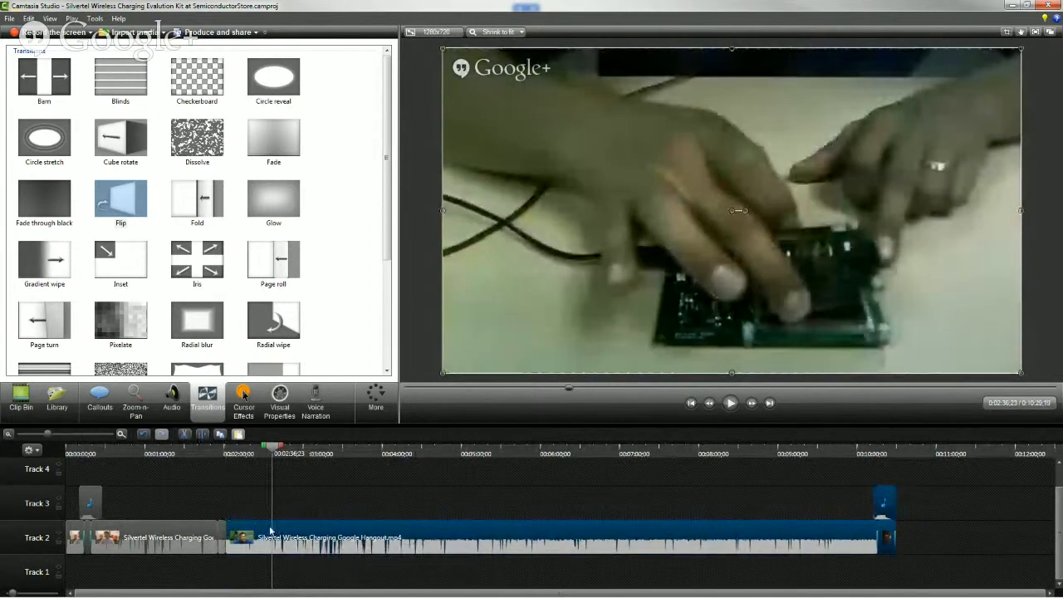
pyautogui.click(480, 581)
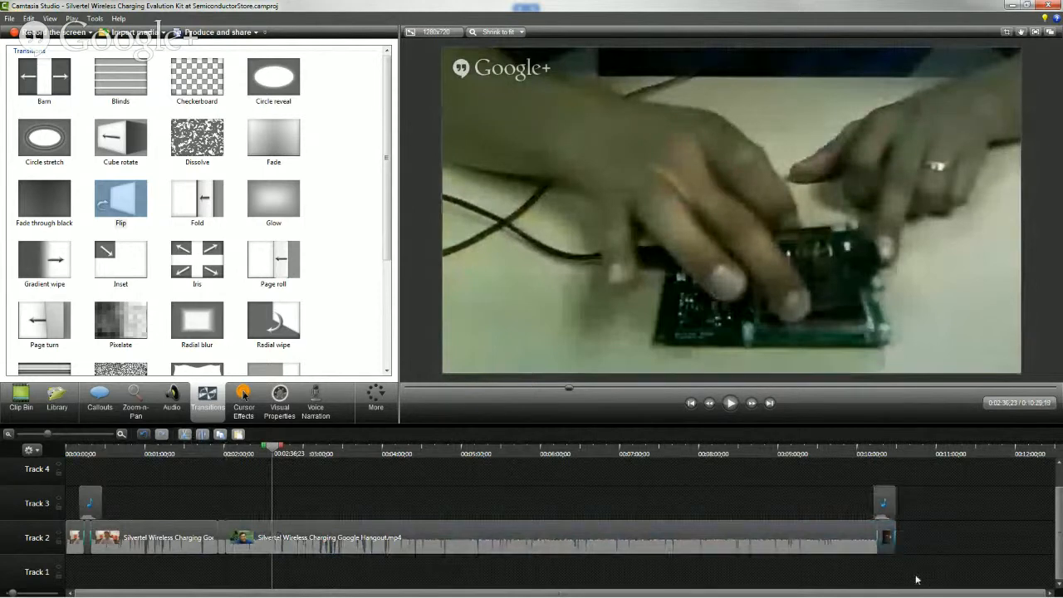
pyautogui.hotkey('ctrl', 'z')
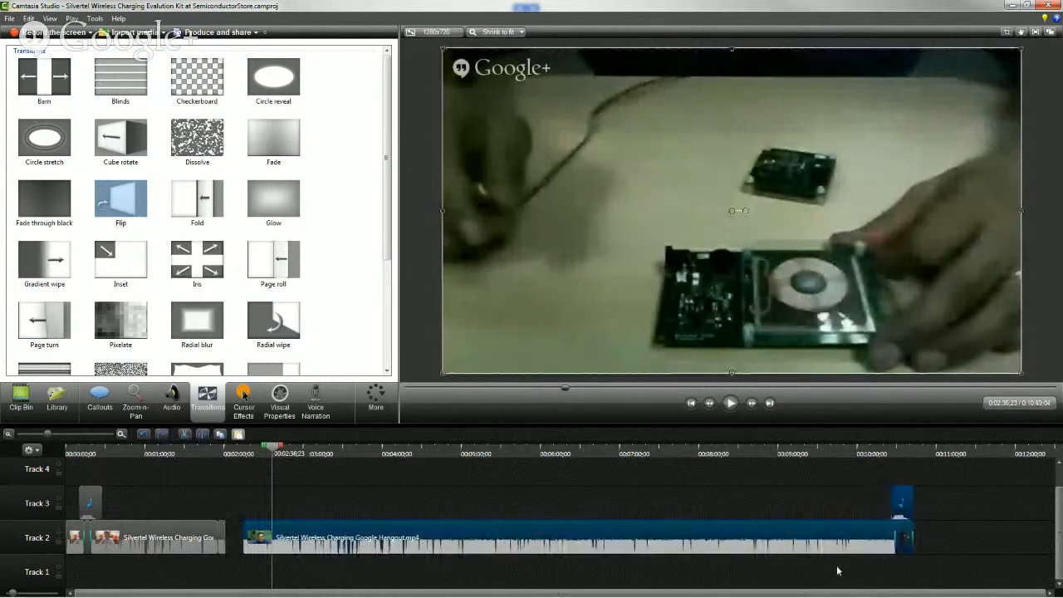
# Try closing the gap by moving only the long Hangout clip on Track 2, and undo that move
pyautogui.click(807, 533)
pyautogui.moveTo(805, 532); pyautogui.dragTo(787, 536)
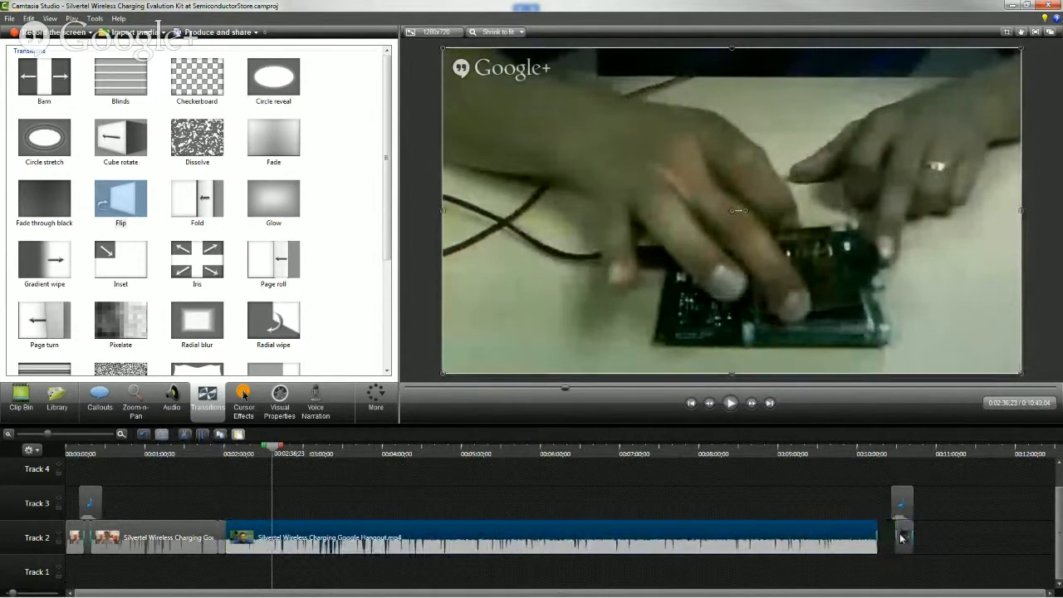
pyautogui.click(876, 570)
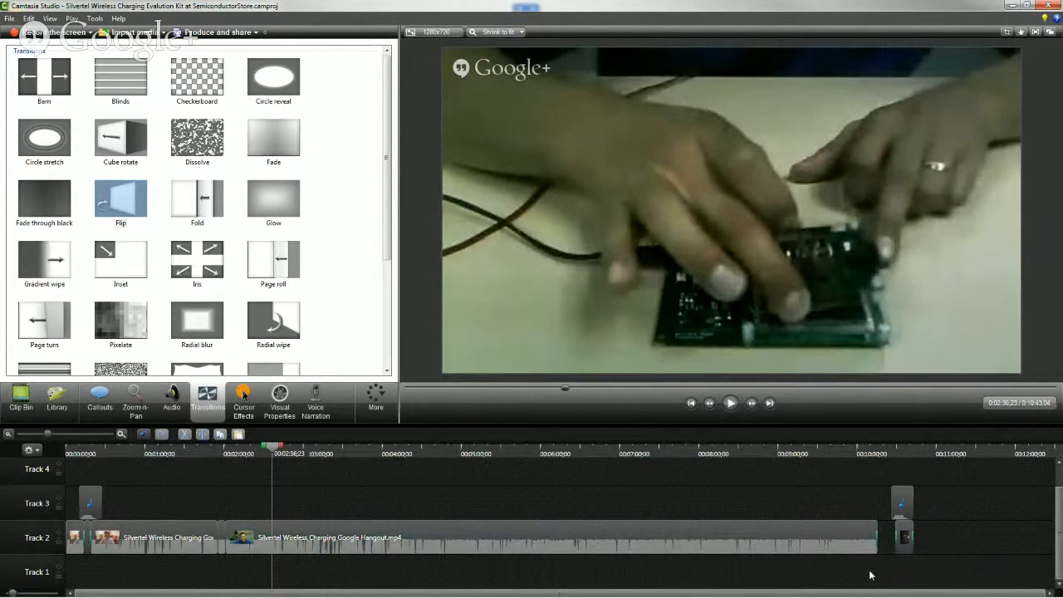
pyautogui.hotkey('ctrl', 'y')
pyautogui.click(870, 575)
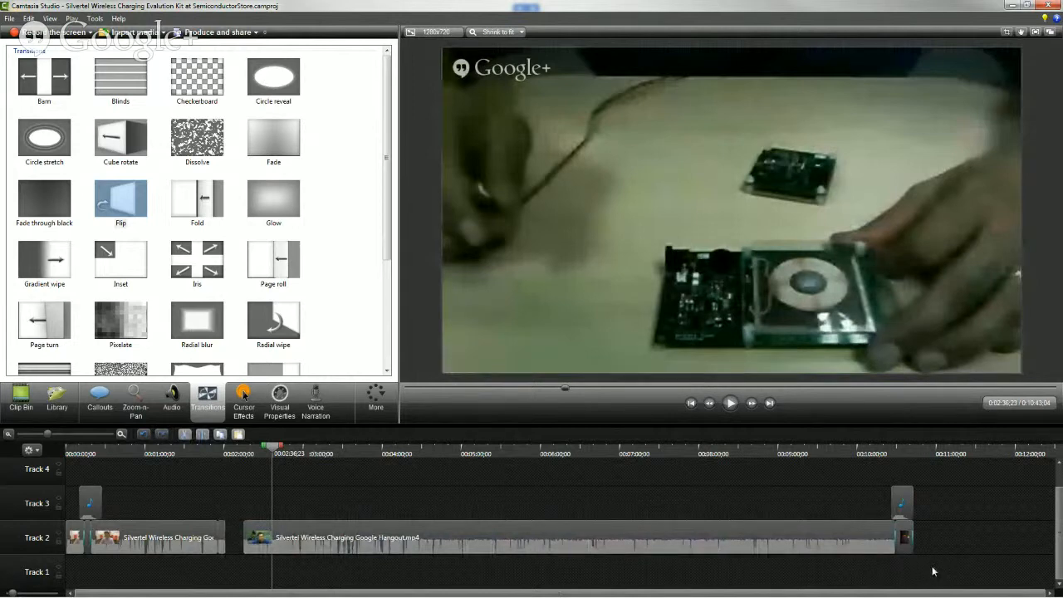
# Select the long Hangout clip, closing slide and end music together and move them against the preceding clip on Track 2
pyautogui.moveTo(935, 572)
pyautogui.mouseDown()
pyautogui.moveTo(894, 518)
pyautogui.moveTo(541, 509)
pyautogui.mouseUp()
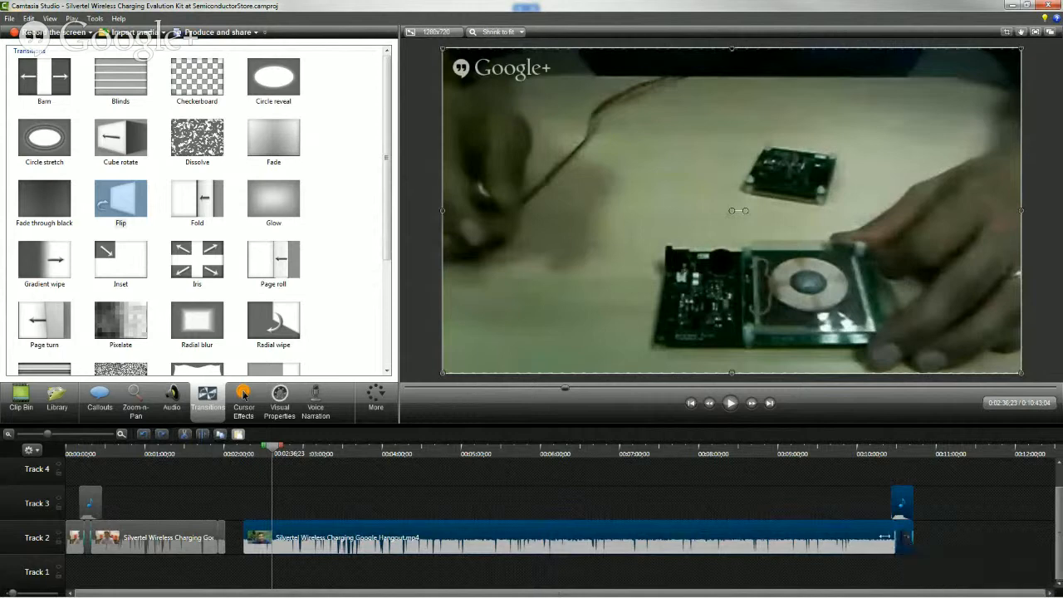
pyautogui.moveTo(747, 523); pyautogui.dragTo(718, 529)
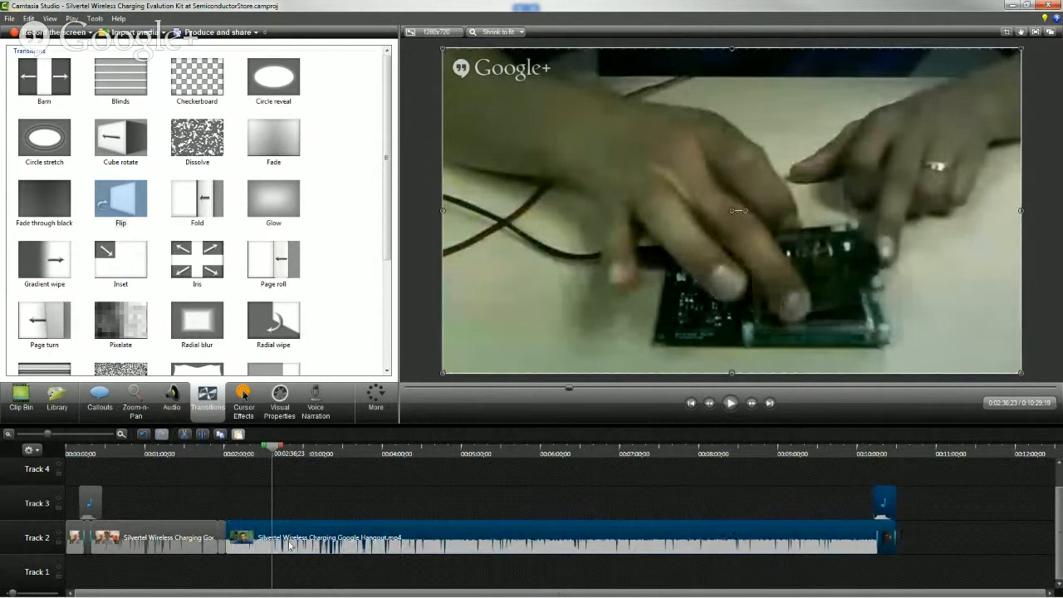
# Play the joined section from about 00:01:52 and split the long Hangout clip on Track 2 at 00:02:07;14
pyautogui.click(217, 454)
pyautogui.press('space')
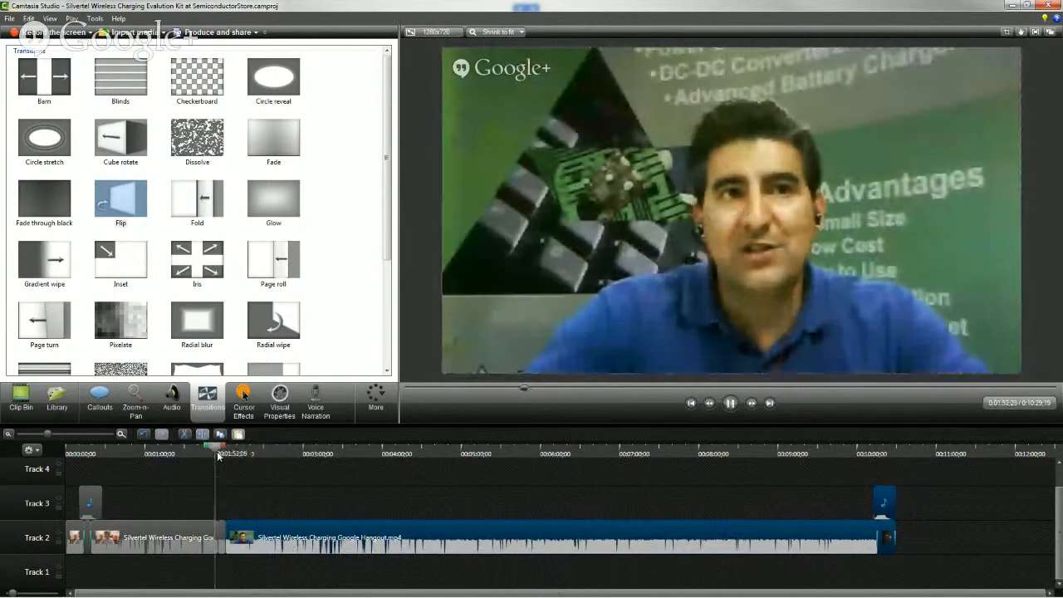
pyautogui.click(121, 434)
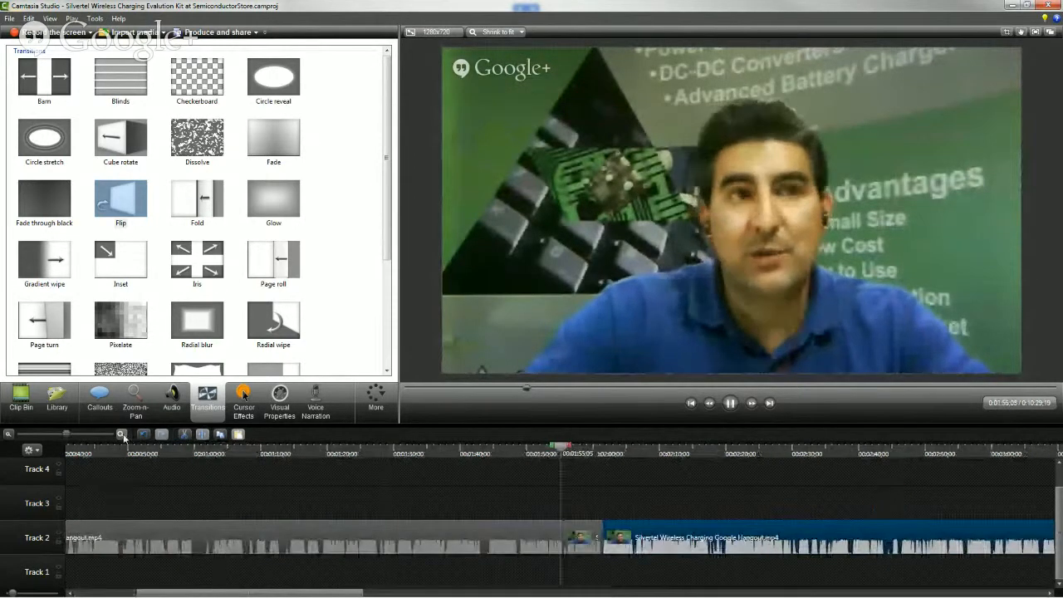
pyautogui.click(121, 433)
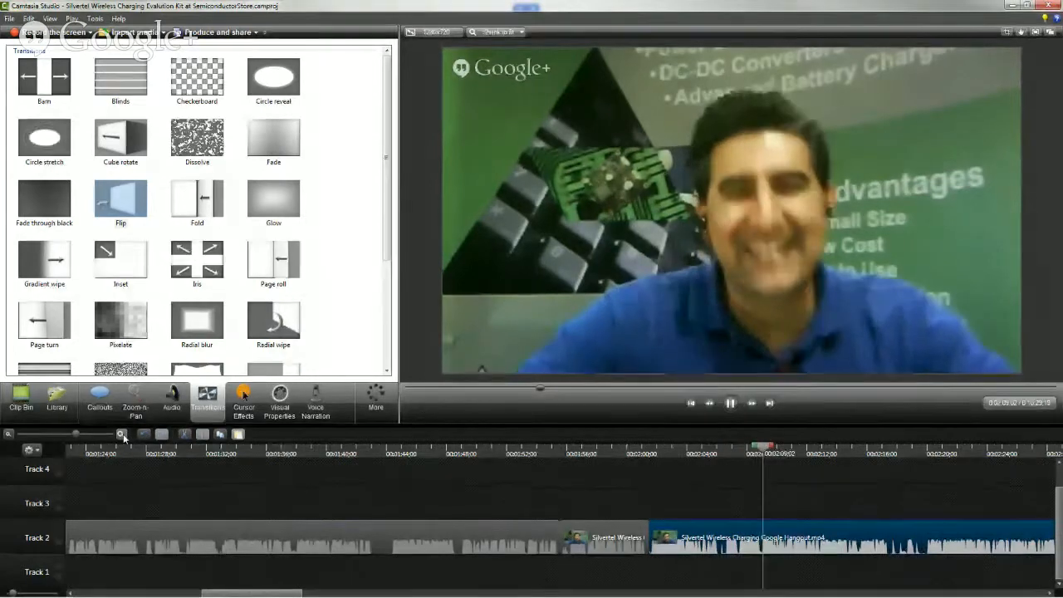
pyautogui.press('space')
pyautogui.click(740, 453)
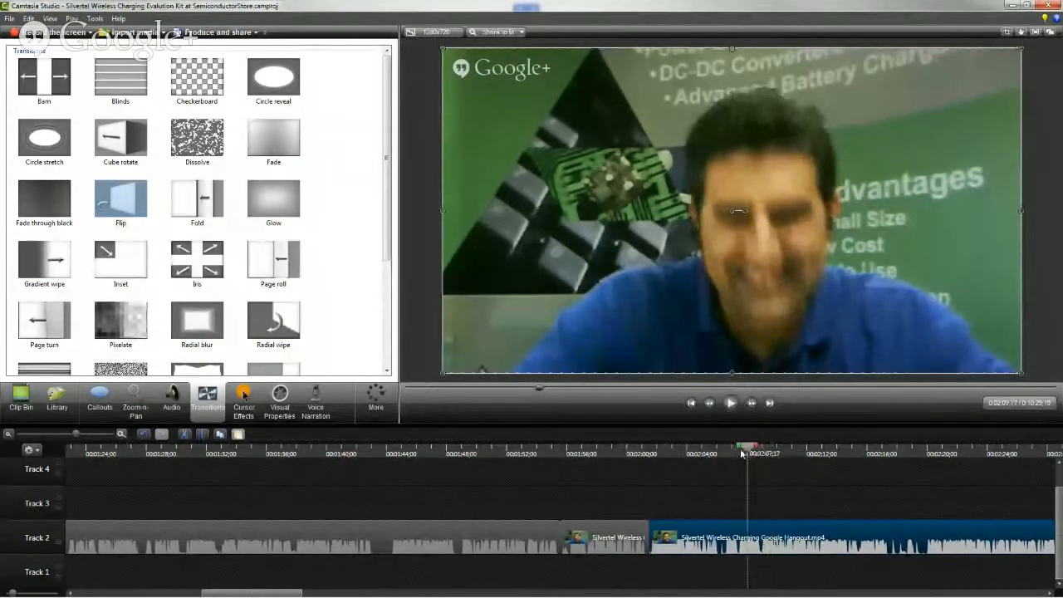
pyautogui.moveTo(740, 454); pyautogui.dragTo(739, 452)
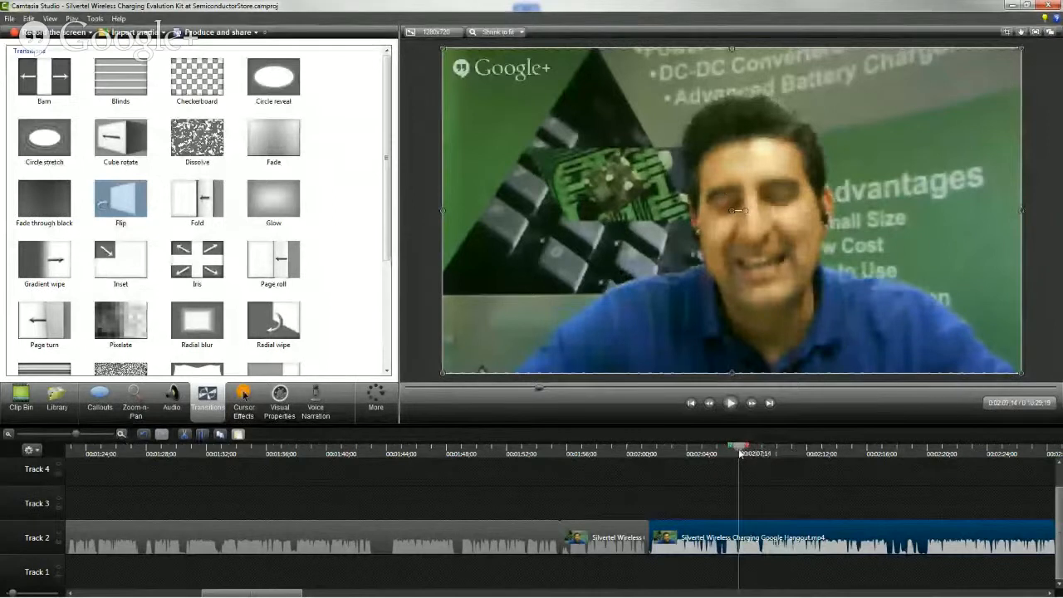
pyautogui.click(201, 433)
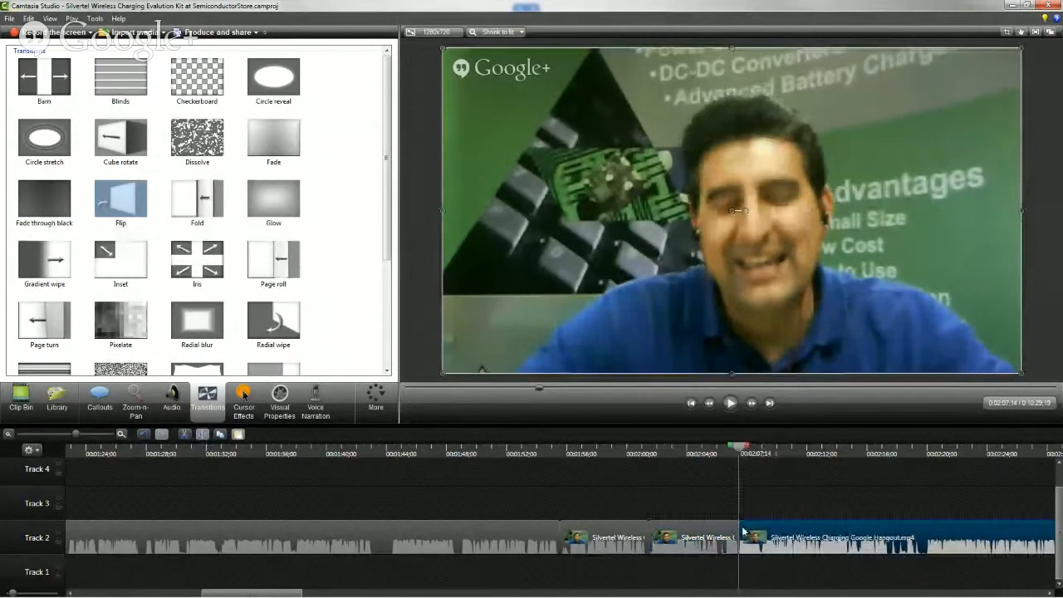
# Trim about 1.5 seconds off the start of the clip after the split and shift it, the closing slide and music to close the gap
pyautogui.moveTo(739, 526); pyautogui.dragTo(759, 516)
pyautogui.click(758, 503)
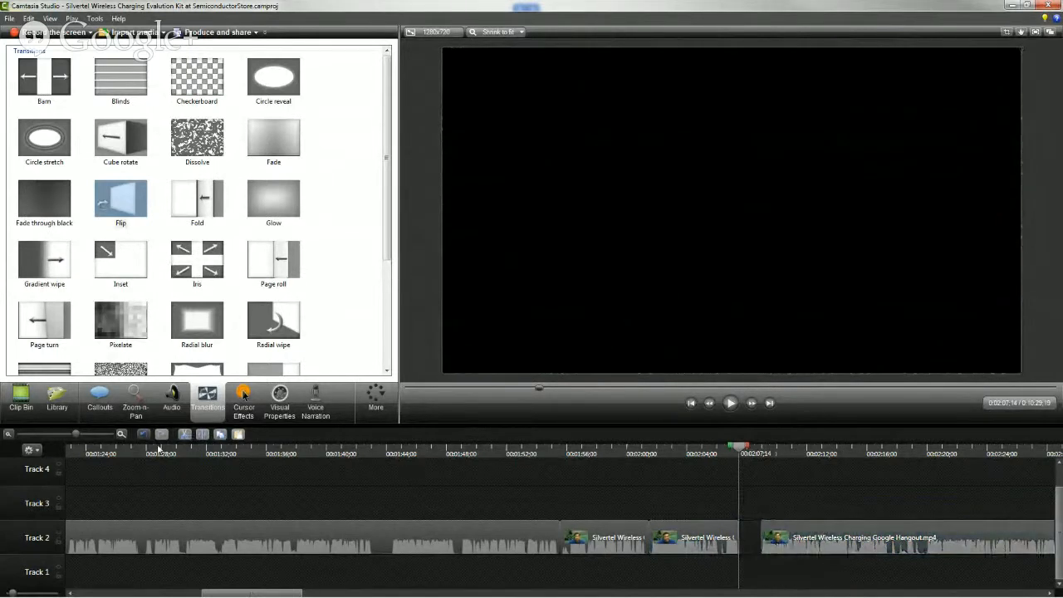
pyautogui.click(9, 433)
pyautogui.click(8, 434)
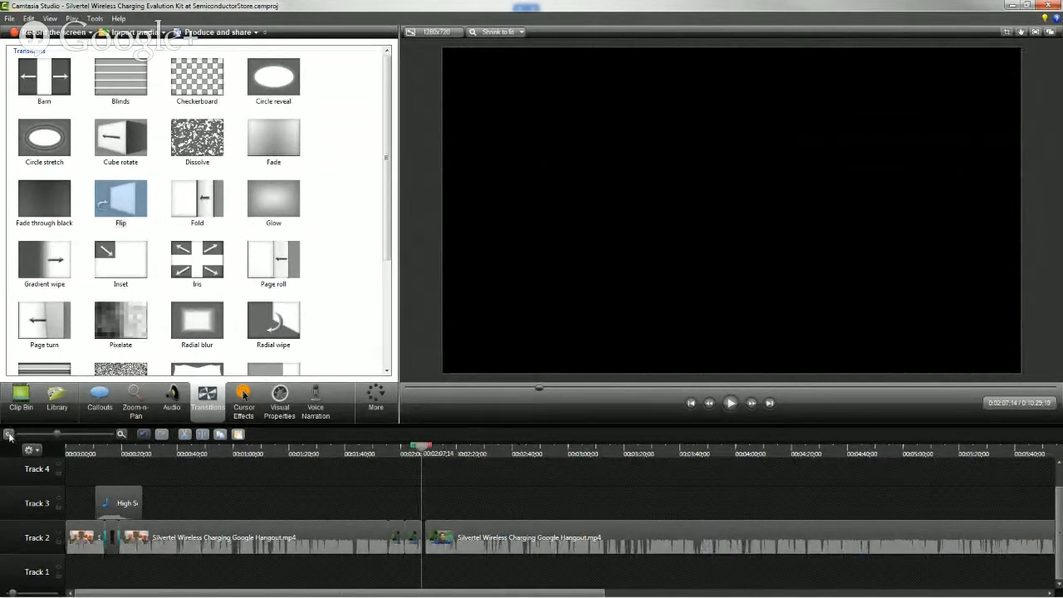
pyautogui.click(8, 433)
pyautogui.click(392, 523)
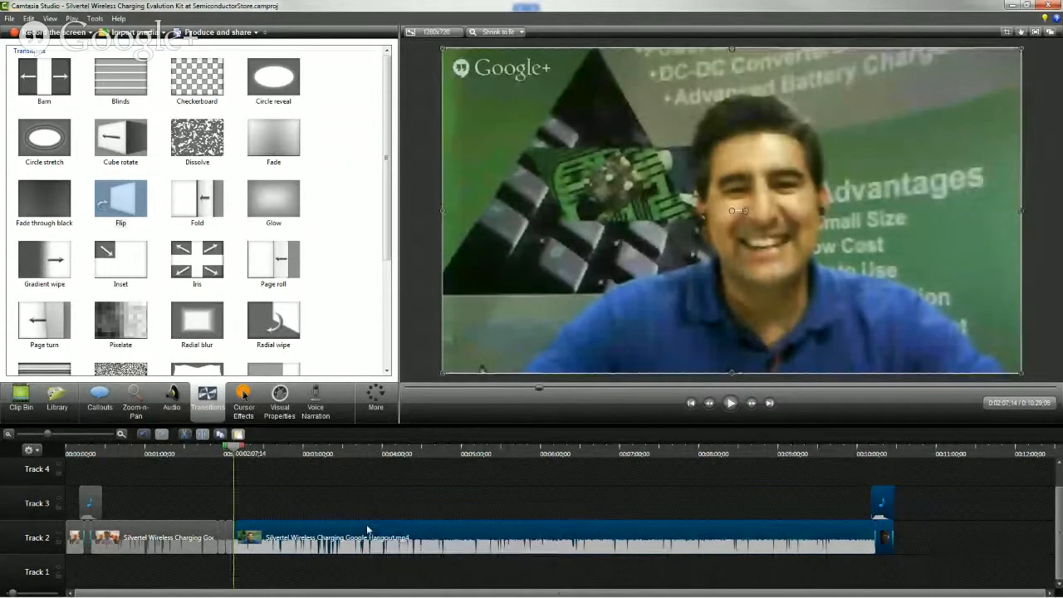
# Play the cuts from about 00:01:50 and add a Fade transition between the two short Hangout clips on Track 2
pyautogui.click(121, 436)
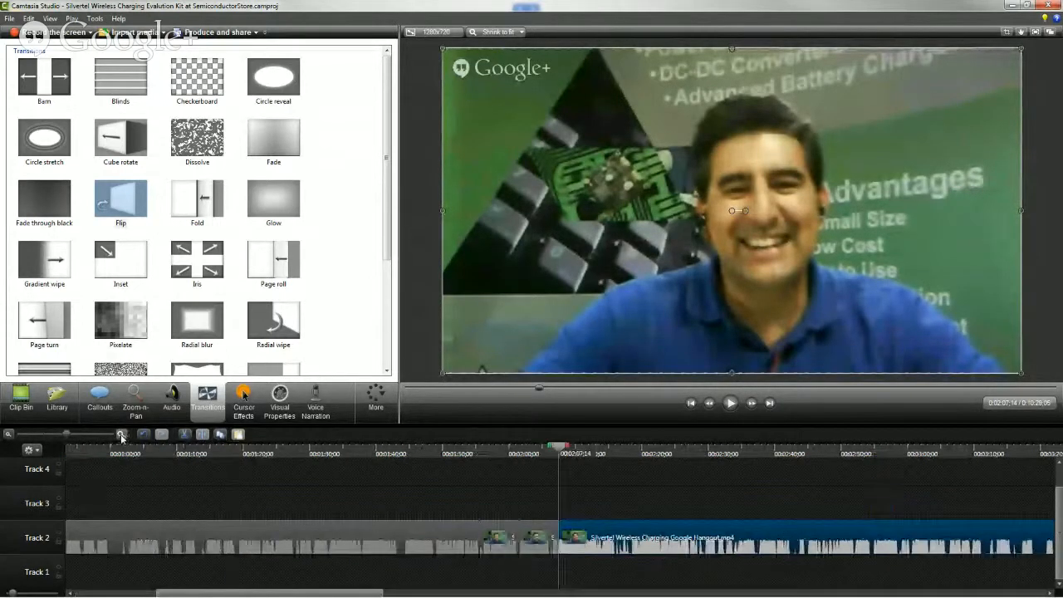
pyautogui.moveTo(473, 458); pyautogui.dragTo(447, 455)
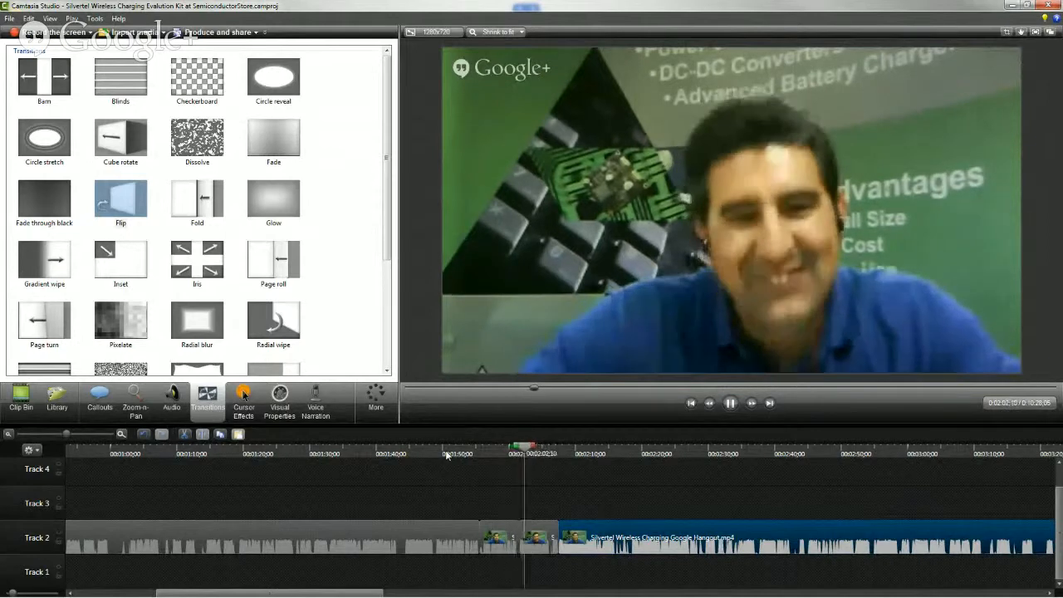
pyautogui.moveTo(274, 139); pyautogui.dragTo(346, 231)
pyautogui.moveTo(518, 518); pyautogui.dragTo(518, 520)
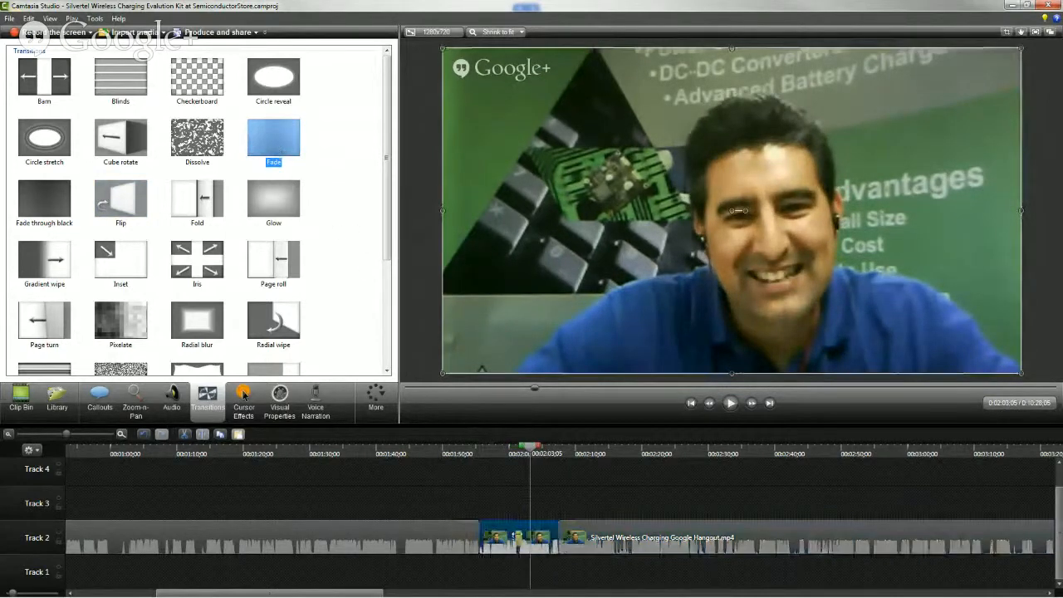
# Play through the Fade transition from about 00:01:58 and return the playhead to the start of the timeline
pyautogui.click(512, 455)
pyautogui.press('space')
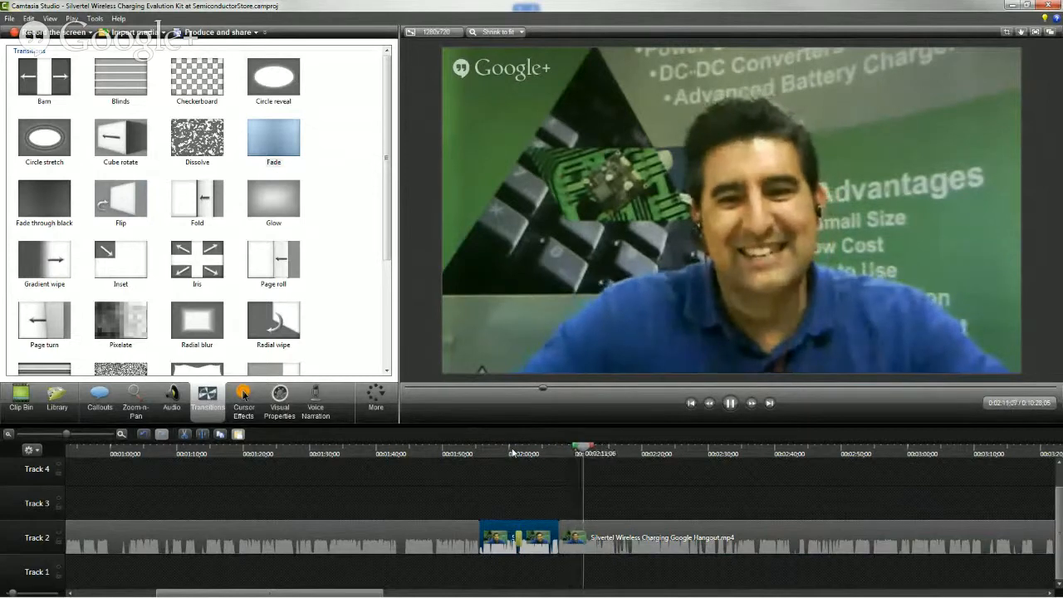
pyautogui.press('space')
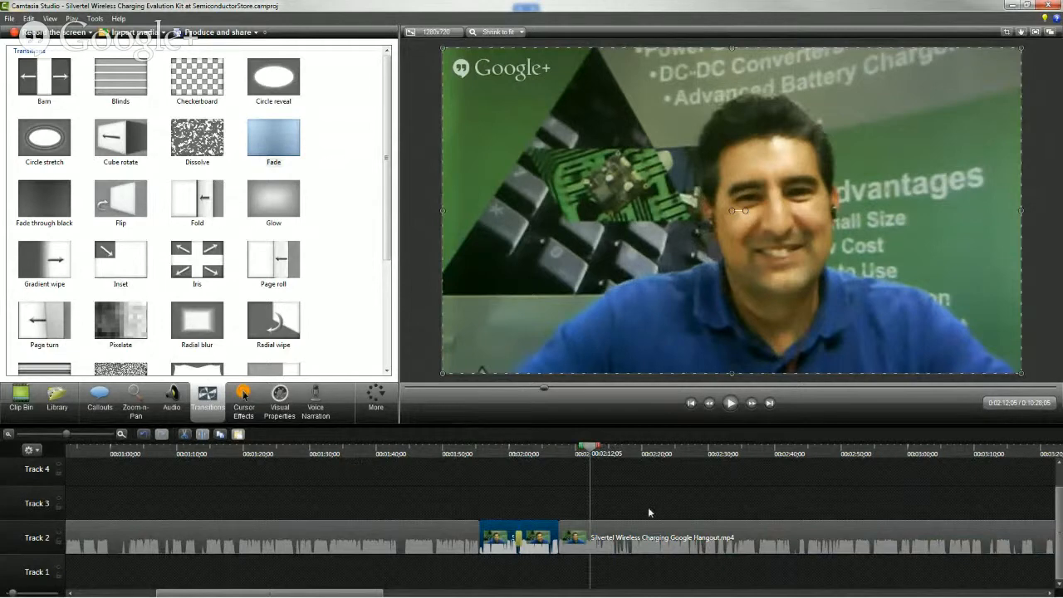
pyautogui.click(10, 438)
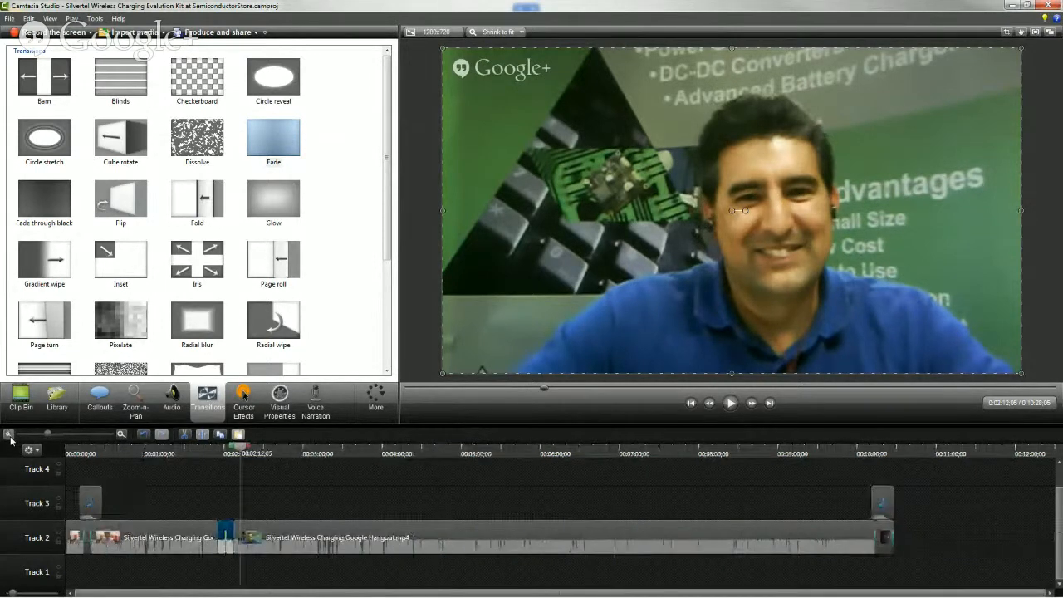
pyautogui.click(567, 456)
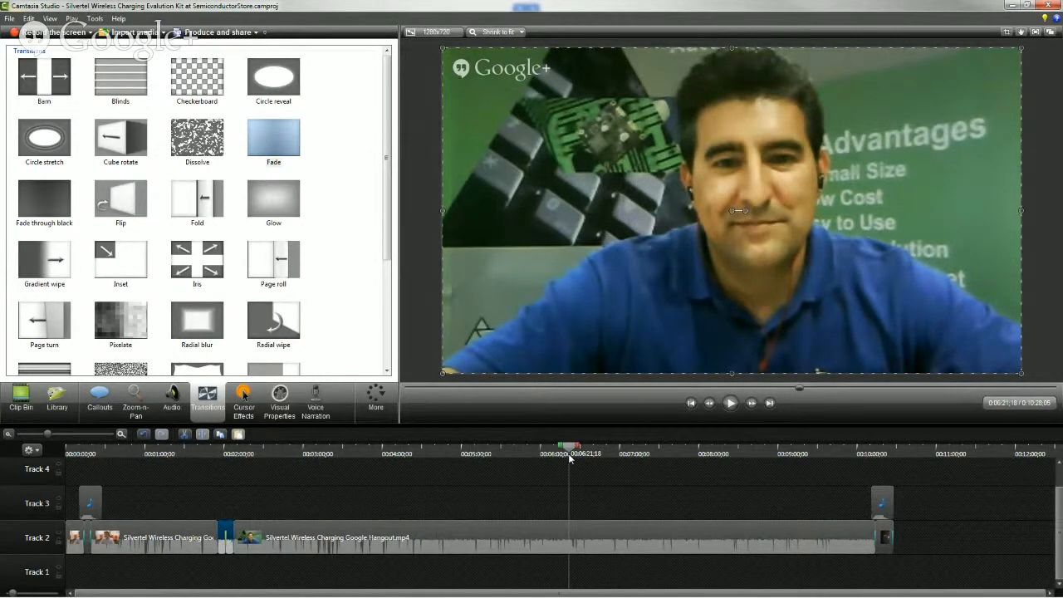
pyautogui.moveTo(191, 455); pyautogui.dragTo(59, 458)
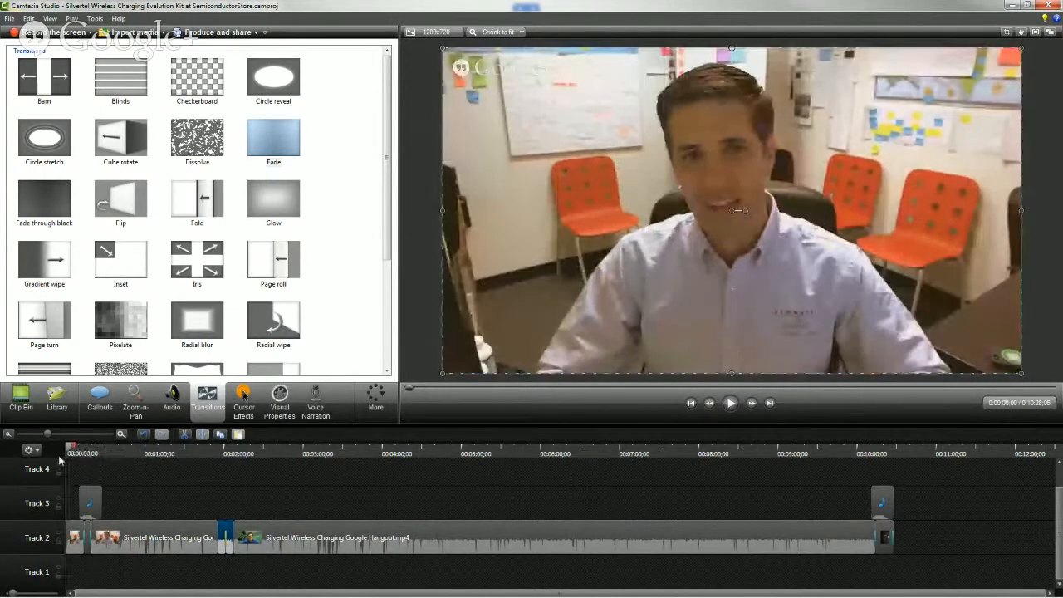
# Examine High School.wav, the Silvertel Wireless Charging Eval Kit slide and the Silvertel Hangout video in the Clip Bin
pyautogui.click(21, 399)
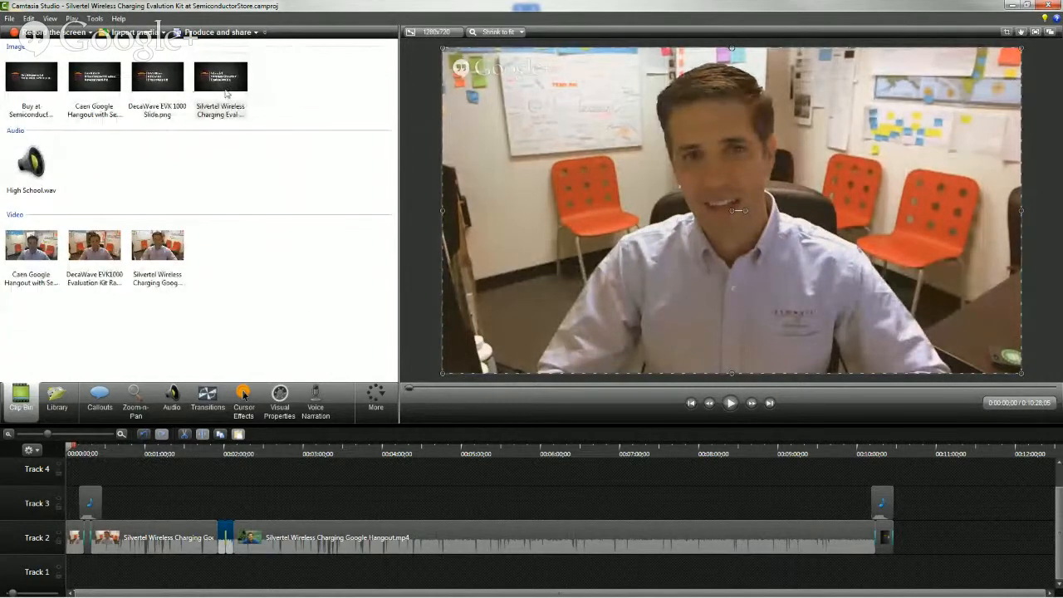
pyautogui.click(13, 174)
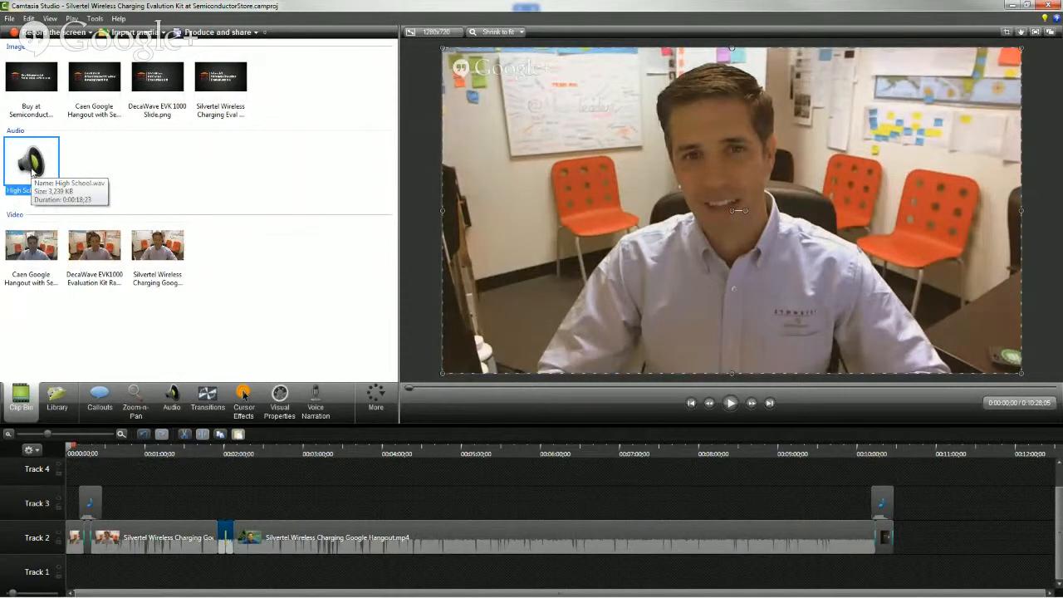
pyautogui.click(220, 80)
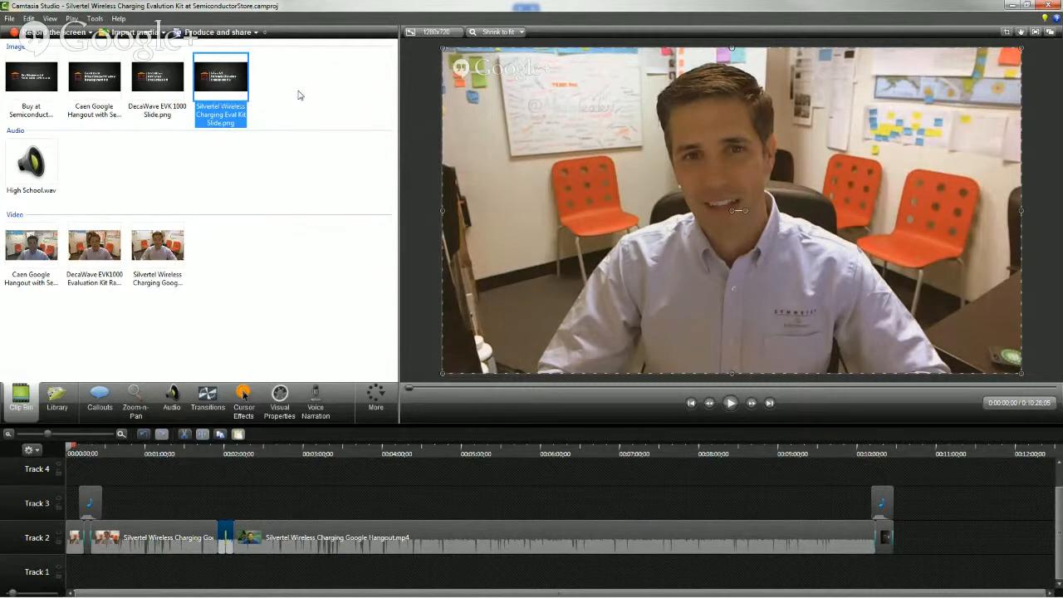
pyautogui.click(300, 95)
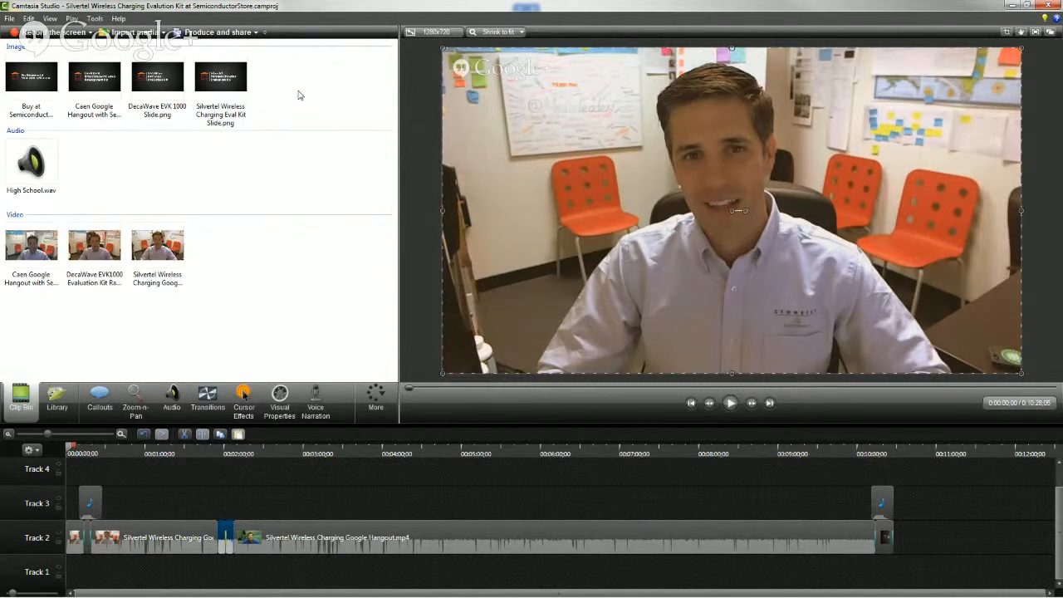
pyautogui.click(147, 254)
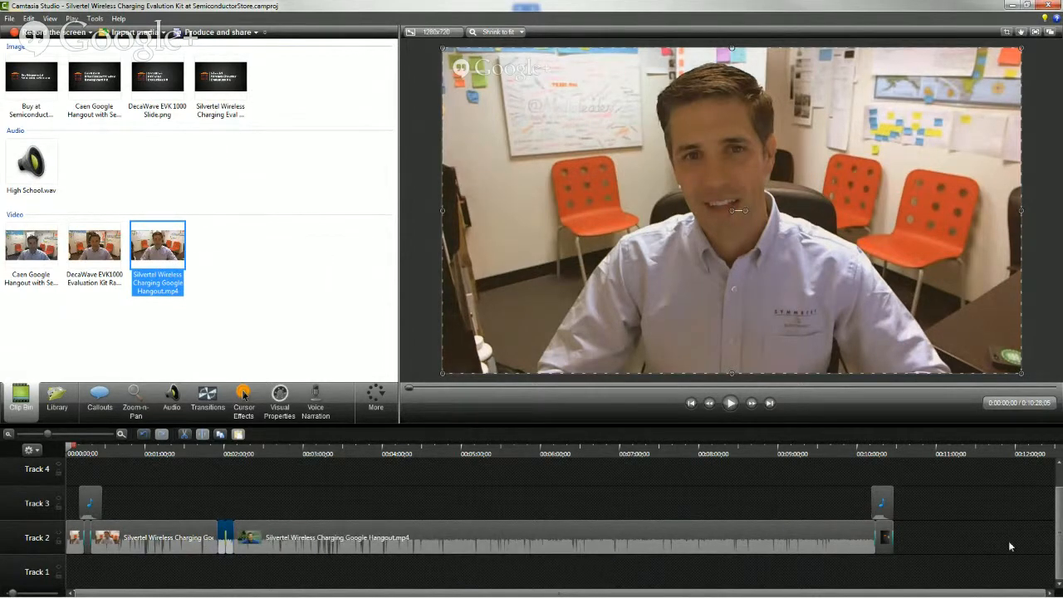
pyautogui.click(974, 564)
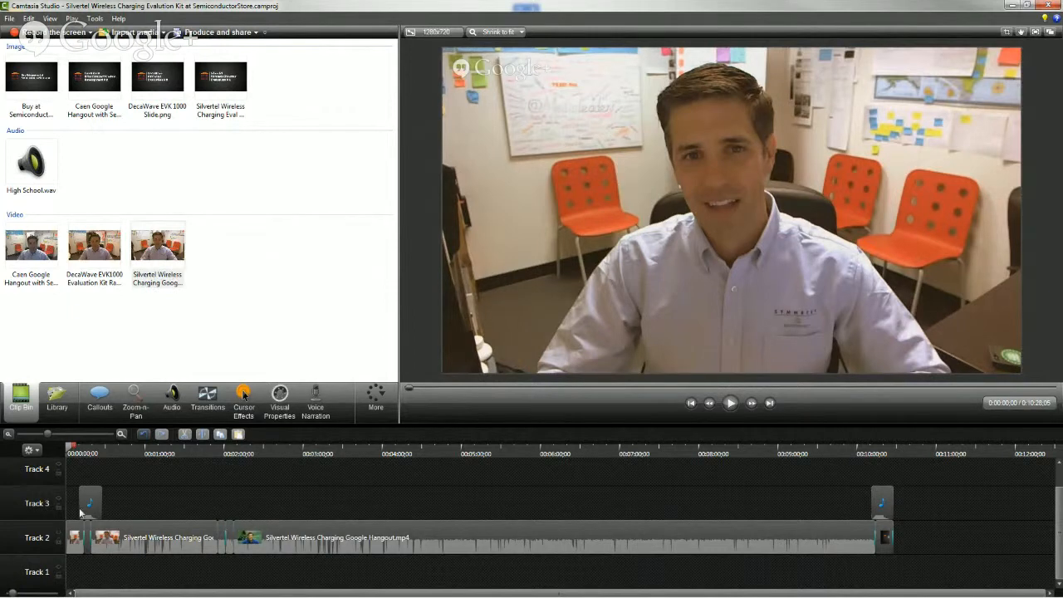
# Play the opening from the start of the timeline to about 00:00:22 to review the title slide, music and transitions
pyautogui.press('space')
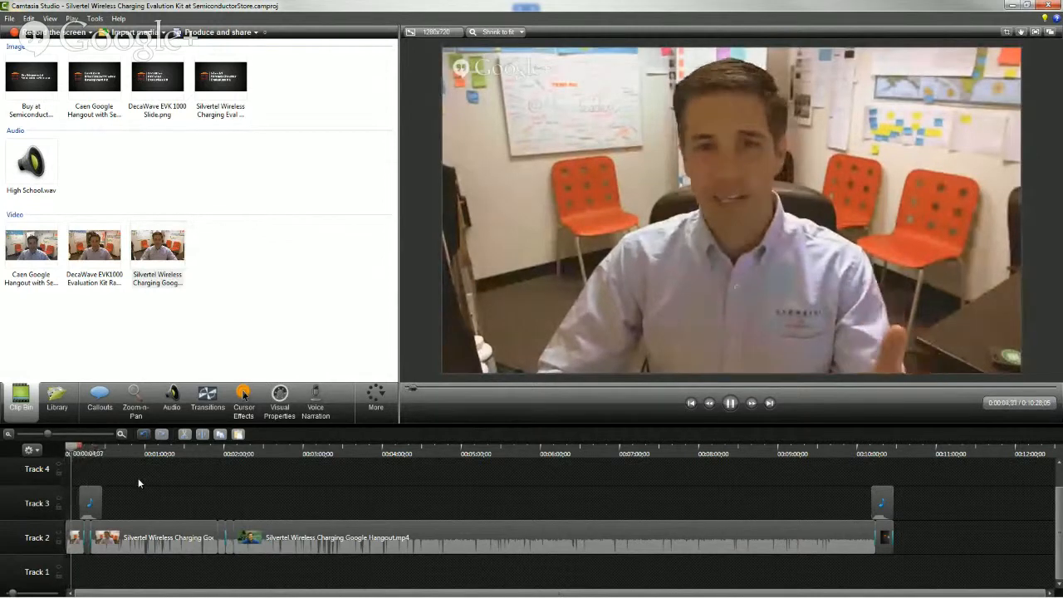
pyautogui.click(121, 433)
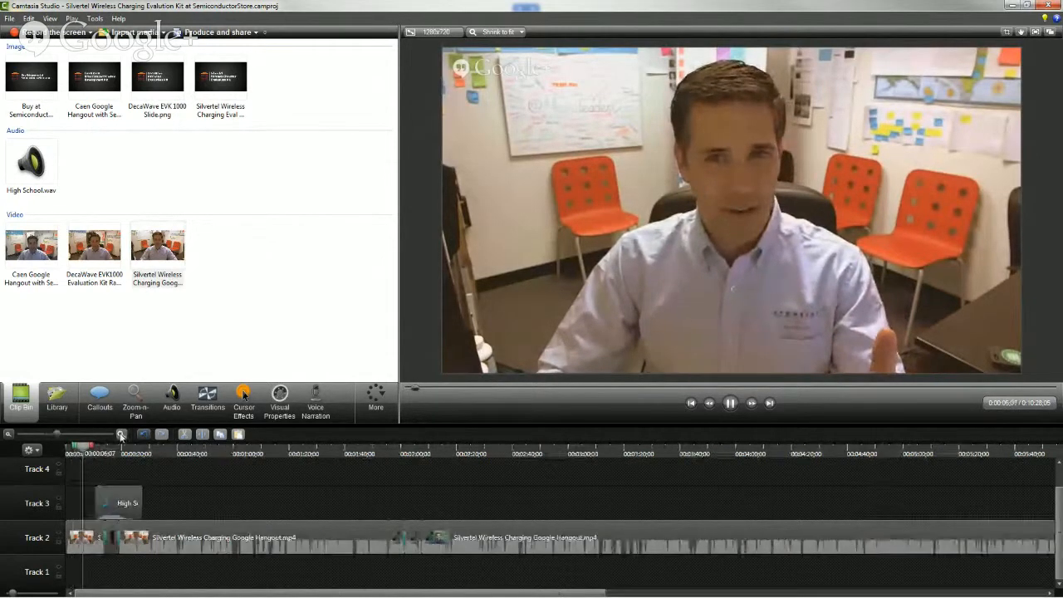
pyautogui.click(122, 433)
pyautogui.click(122, 434)
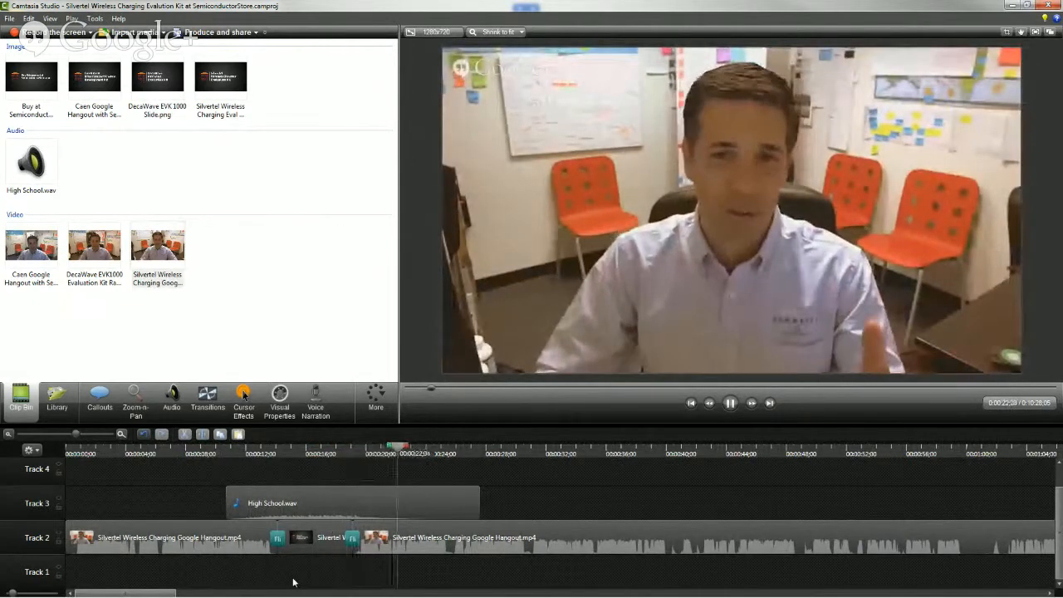
pyautogui.press('space')
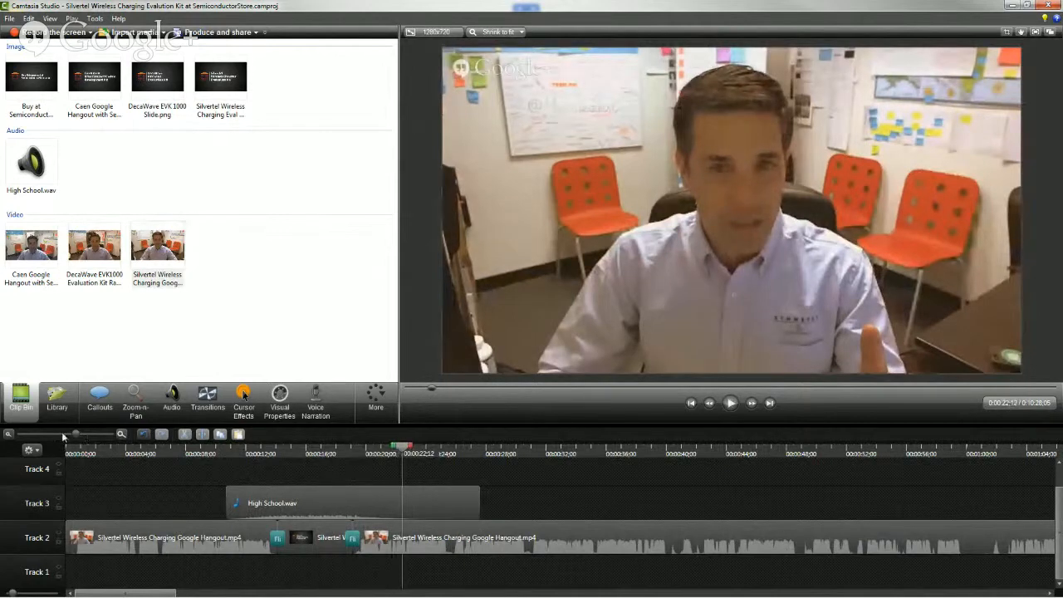
# Play a short stretch from about 00:10:05 near the closing slide and scrub back to about 00:07:01
pyautogui.click(8, 433)
pyautogui.click(8, 433)
pyautogui.click(861, 453)
pyautogui.press('space')
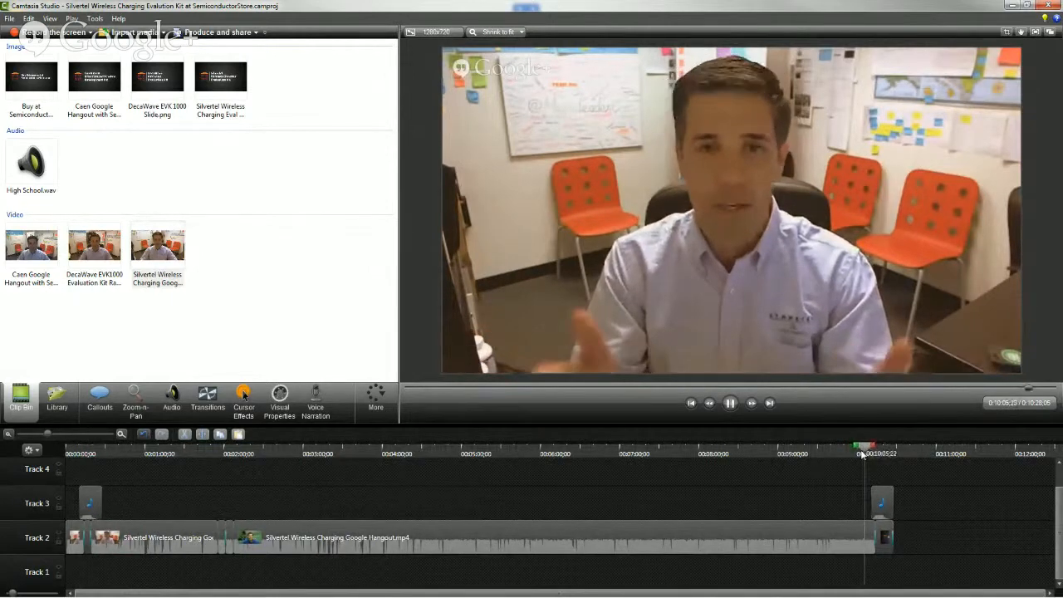
pyautogui.press('space')
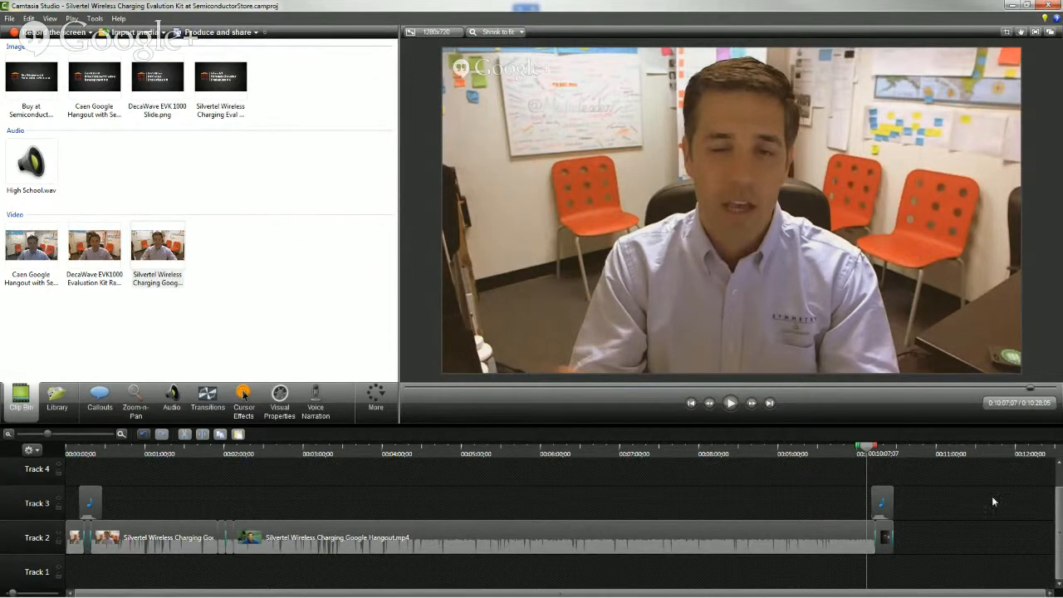
pyautogui.moveTo(818, 455); pyautogui.dragTo(622, 459)
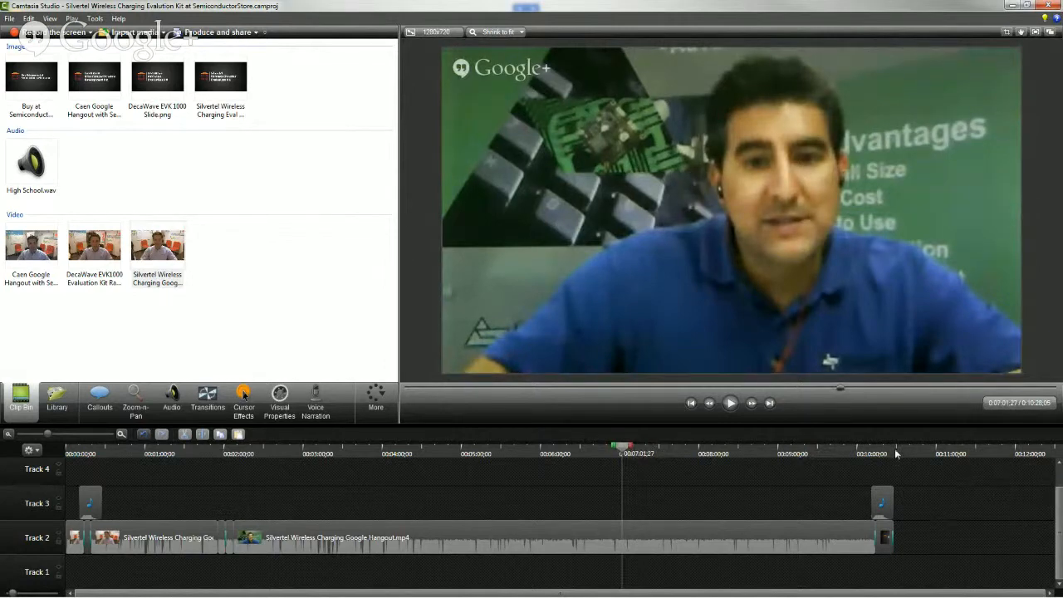
# Select the whole project on all tracks from the timeline's start to just past the closing slide and move the playhead to about 00:09:21
pyautogui.moveTo(621, 447); pyautogui.dragTo(910, 459)
pyautogui.moveTo(622, 449); pyautogui.dragTo(12, 464)
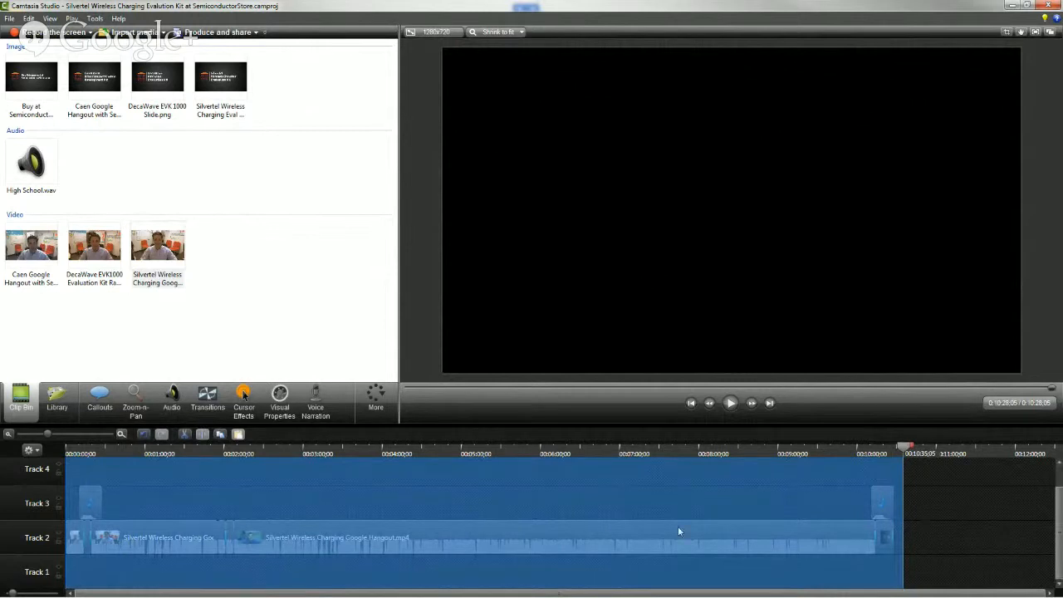
pyautogui.moveTo(905, 448); pyautogui.dragTo(902, 450)
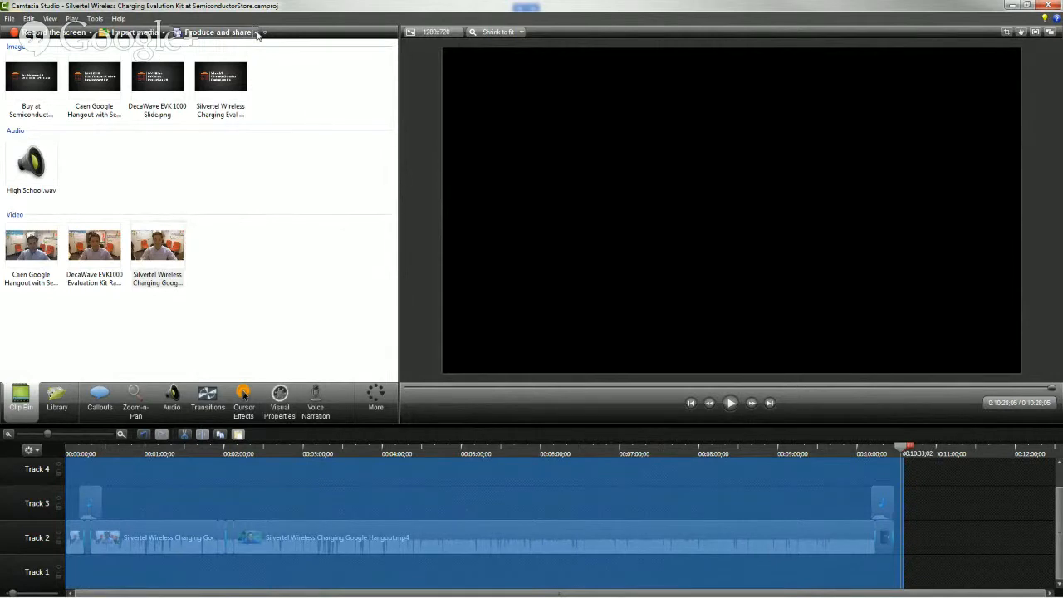
pyautogui.click(809, 452)
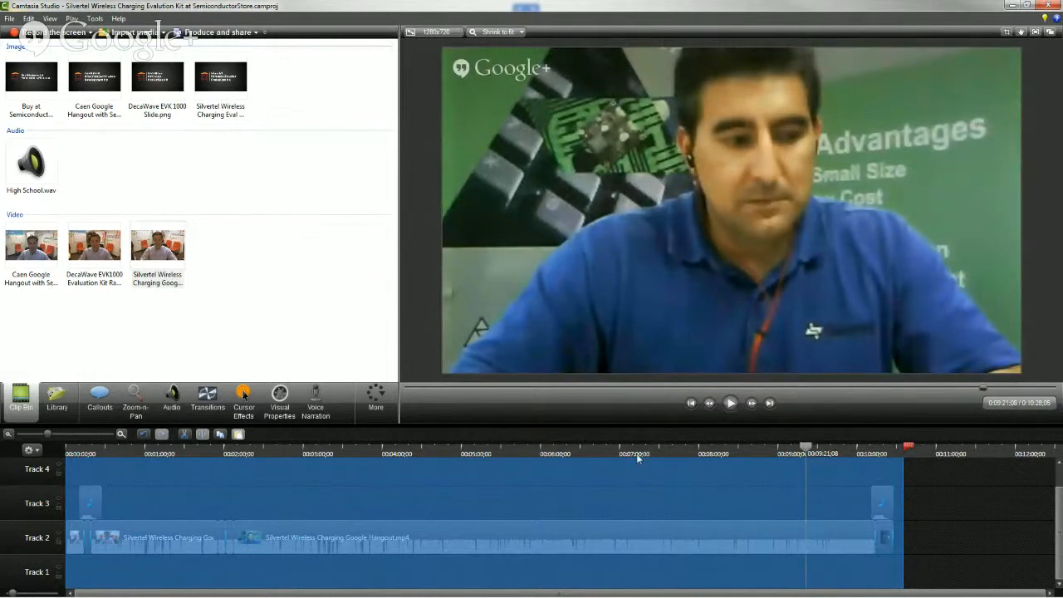
# Start producing the video with custom production settings and WMV - Windows Media video as the file format
pyautogui.click(257, 33)
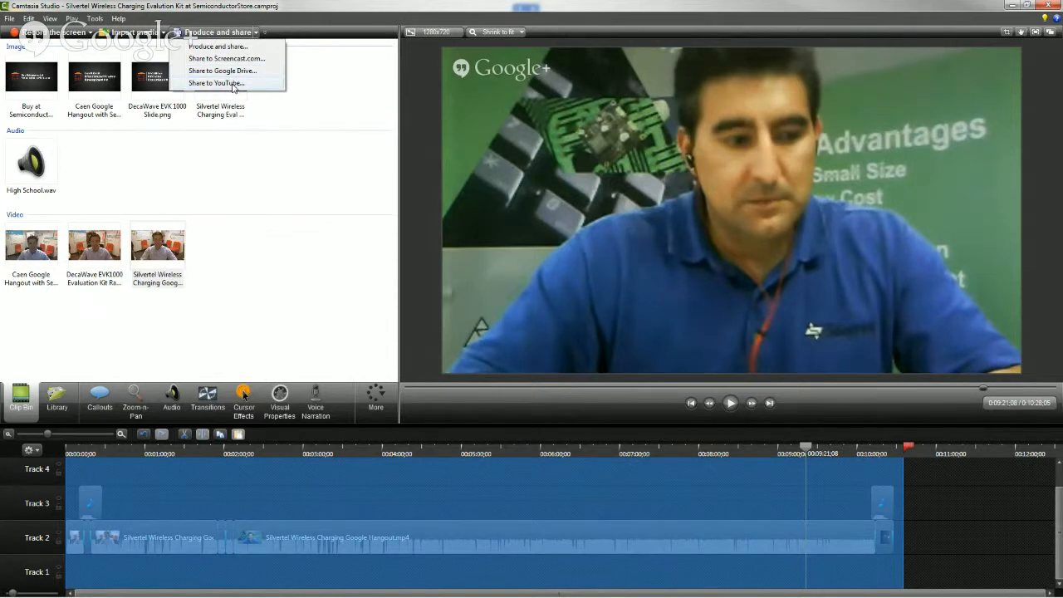
pyautogui.click(237, 47)
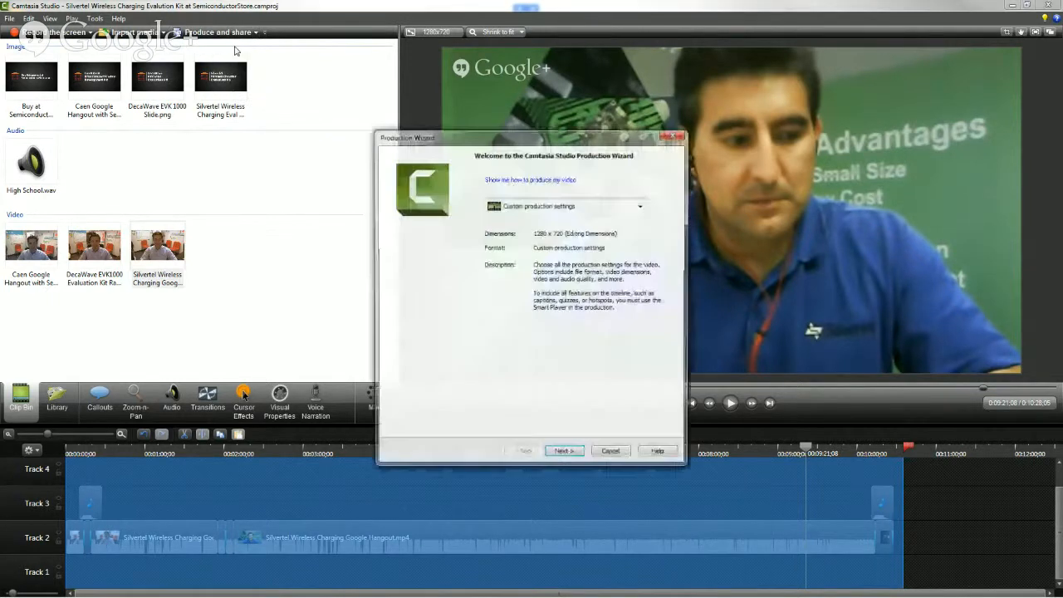
pyautogui.click(540, 210)
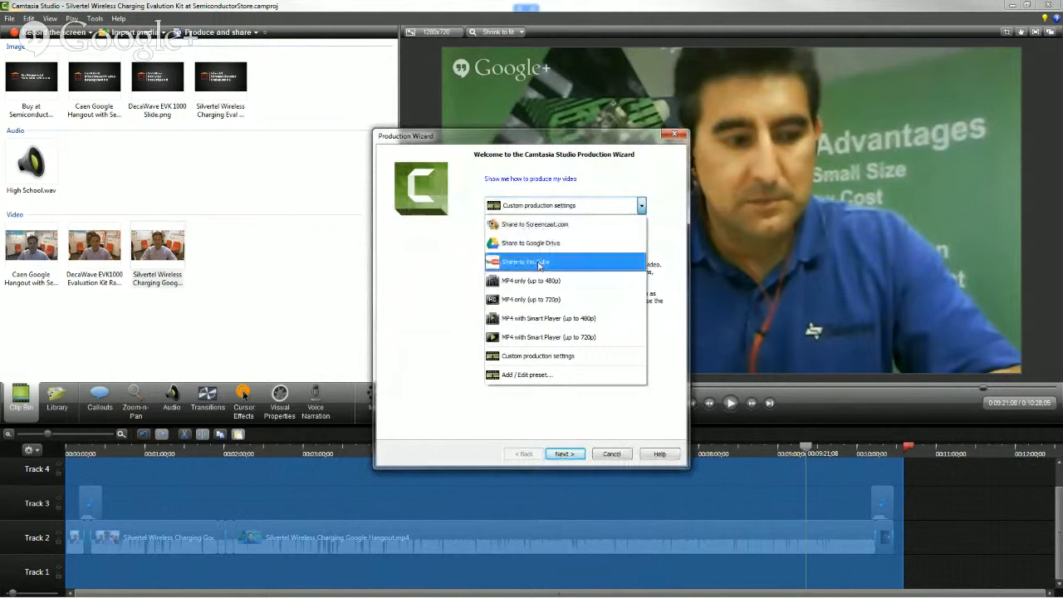
pyautogui.click(544, 358)
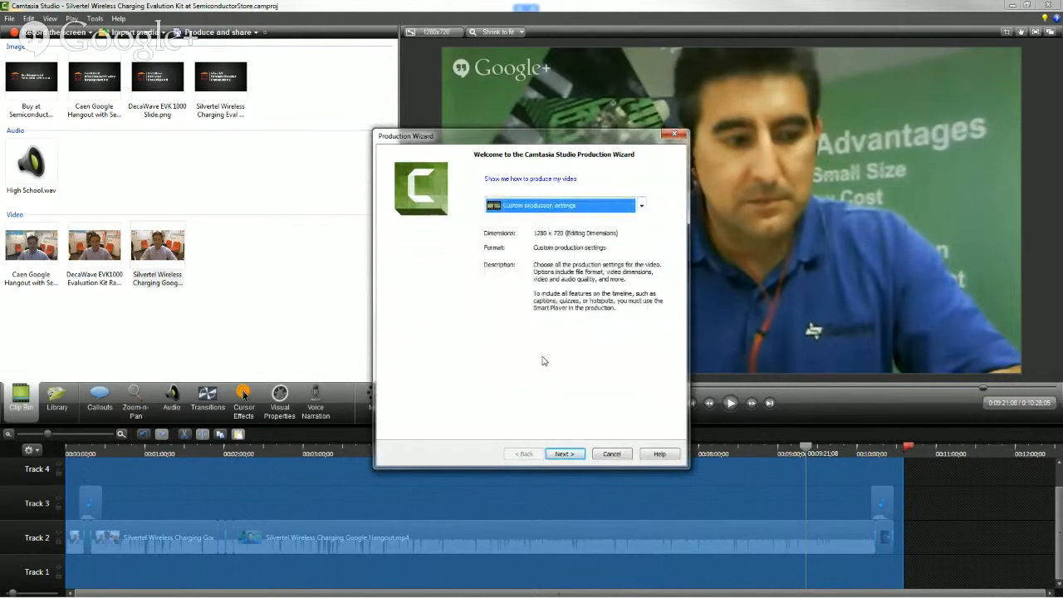
pyautogui.click(579, 454)
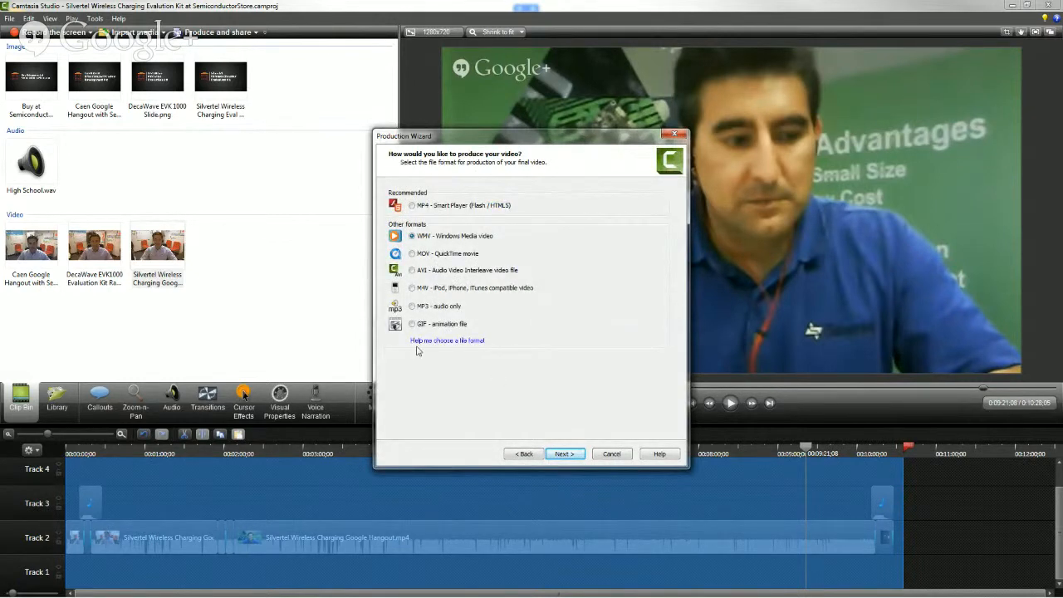
pyautogui.click(412, 270)
pyautogui.click(412, 272)
pyautogui.click(563, 453)
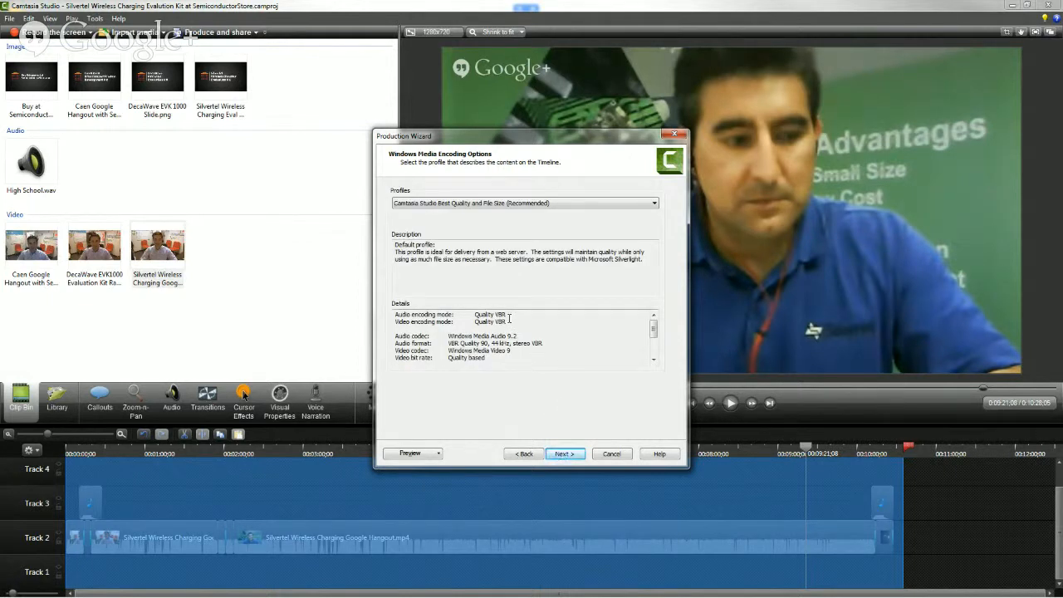
# Choose the Camtasia Studio Best Quality and File Size (Recommended) profile and the 1280x720 editing dimensions video size, accepting the default video options
pyautogui.click(452, 205)
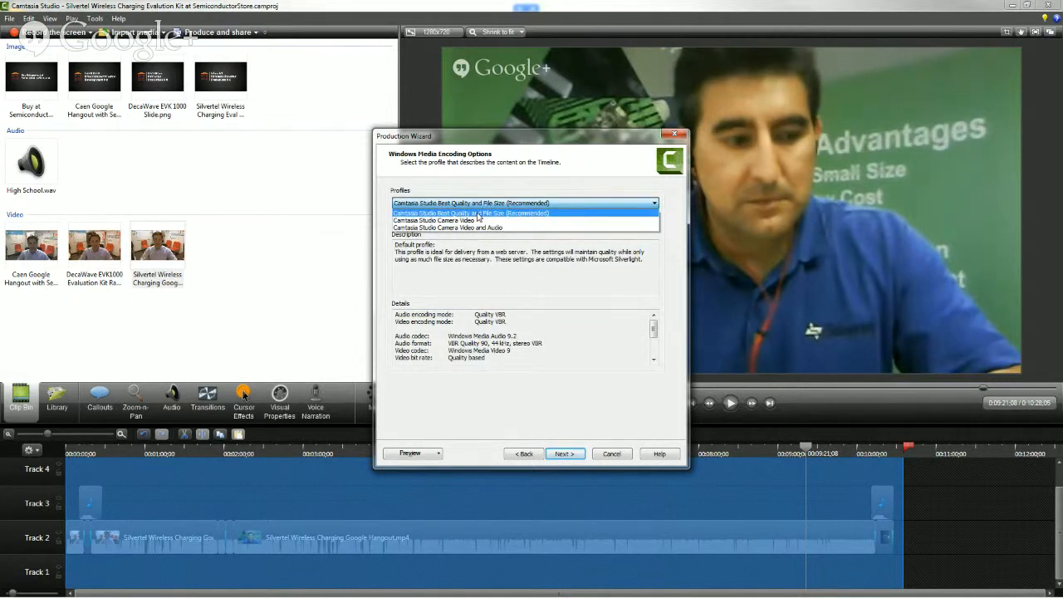
pyautogui.click(478, 213)
pyautogui.click(565, 454)
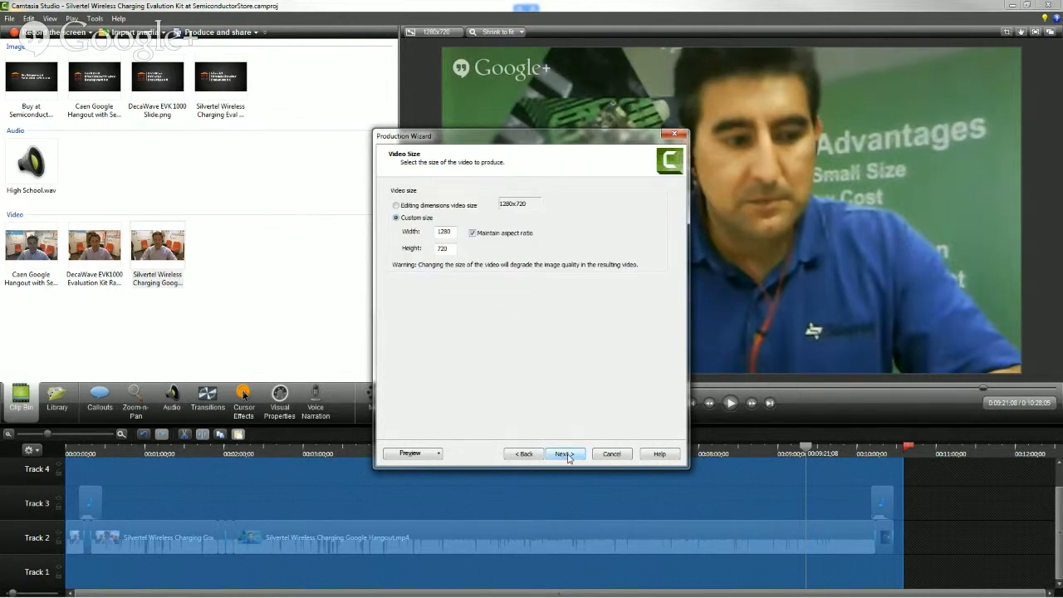
pyautogui.click(457, 208)
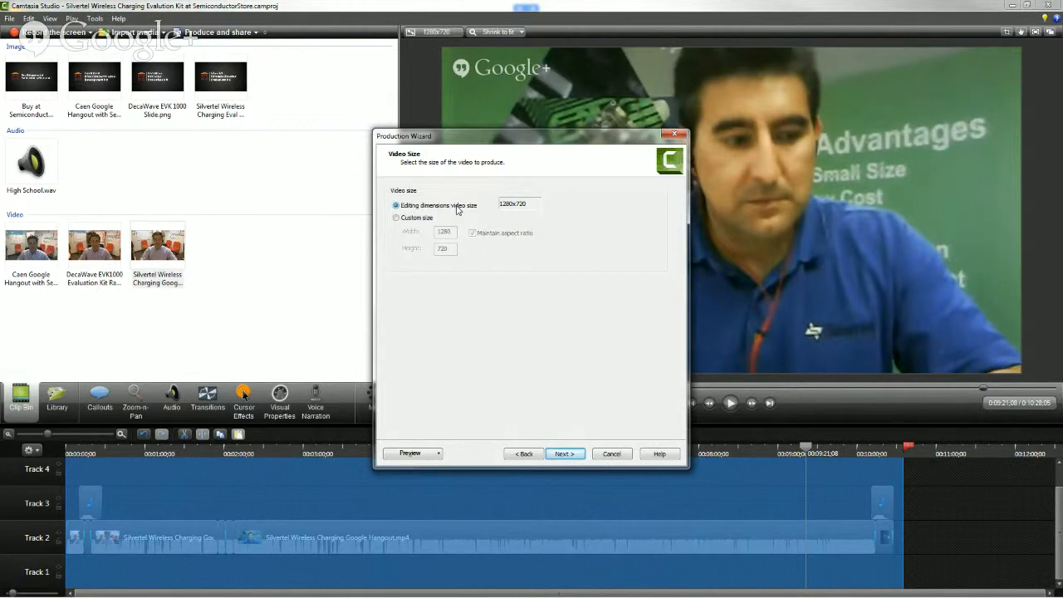
pyautogui.click(396, 217)
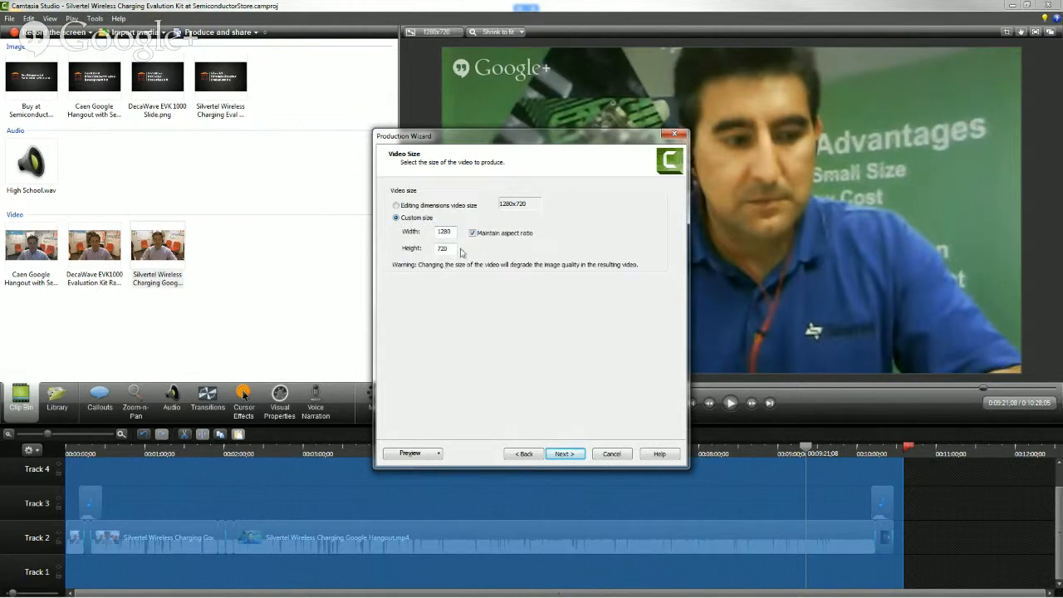
pyautogui.click(397, 206)
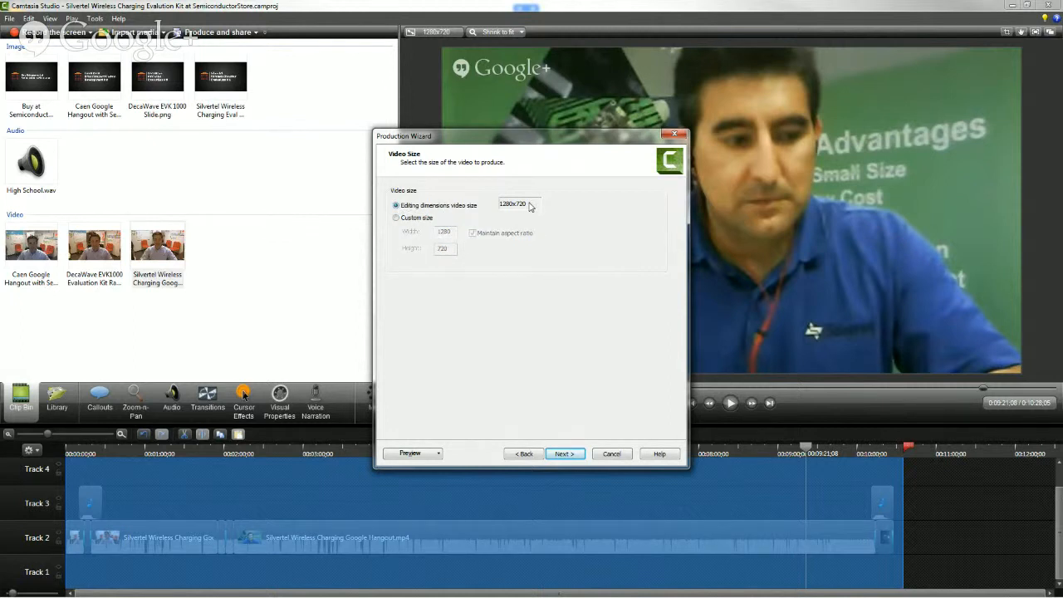
pyautogui.click(566, 459)
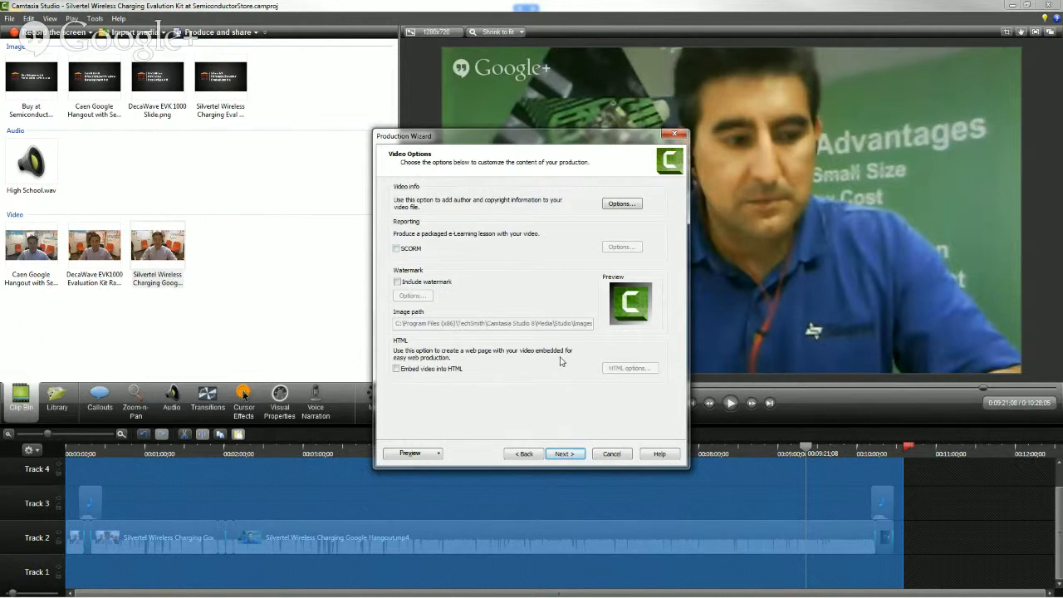
pyautogui.click(564, 454)
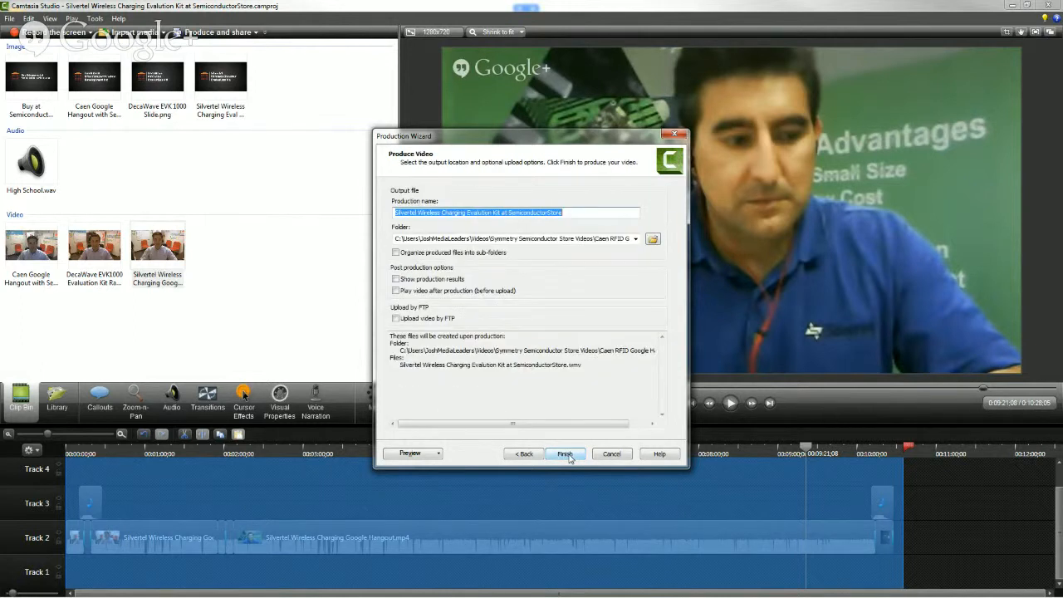
# Set the output folder to Silvertel Wireless Charging Evalution Kit within Symmetry Semiconductor Store Videos
pyautogui.click(652, 240)
pyautogui.click(549, 184)
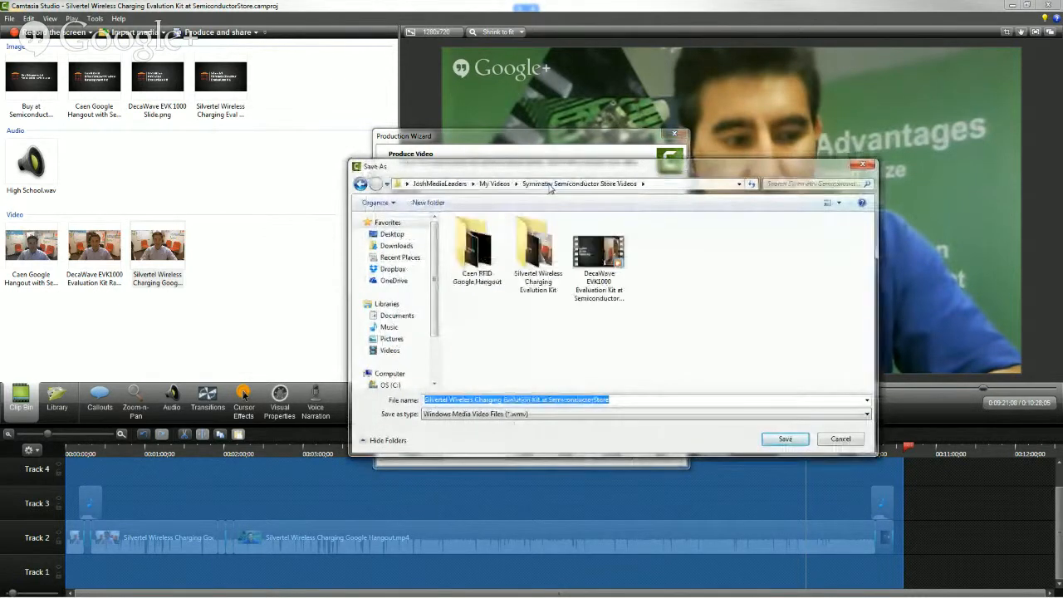
pyautogui.doubleClick(538, 258)
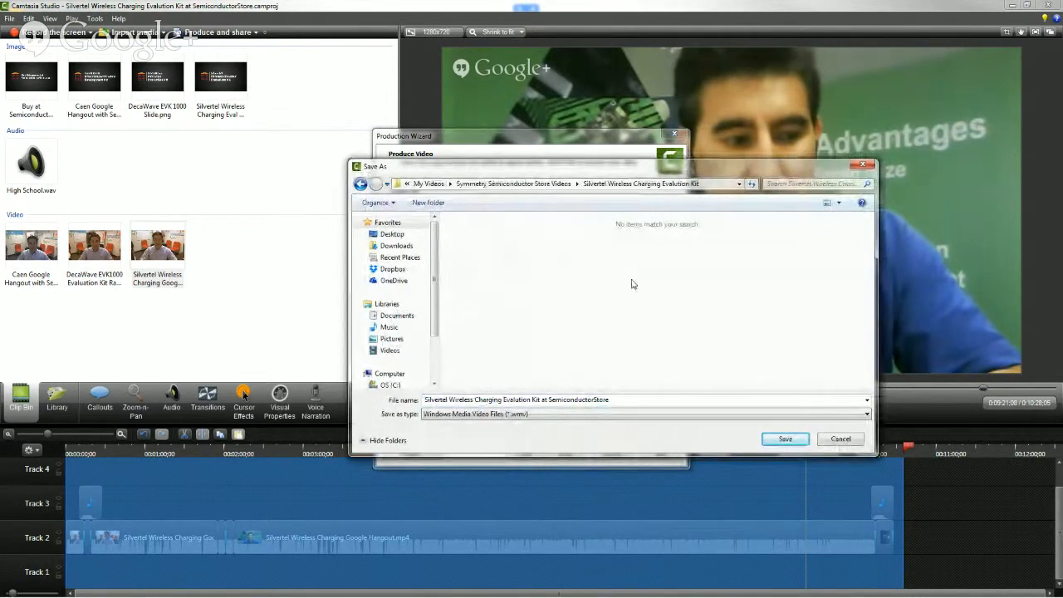
pyautogui.click(785, 438)
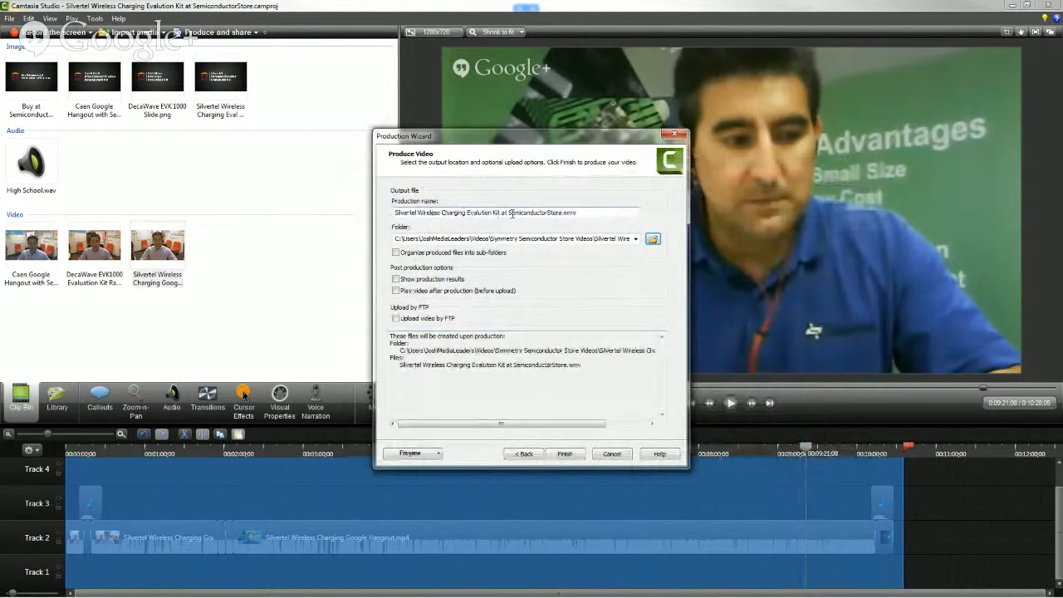
# Remove the .wmv extension from the production name and start rendering the video
pyautogui.moveTo(578, 213); pyautogui.dragTo(561, 214)
pyautogui.press('BackSpace')
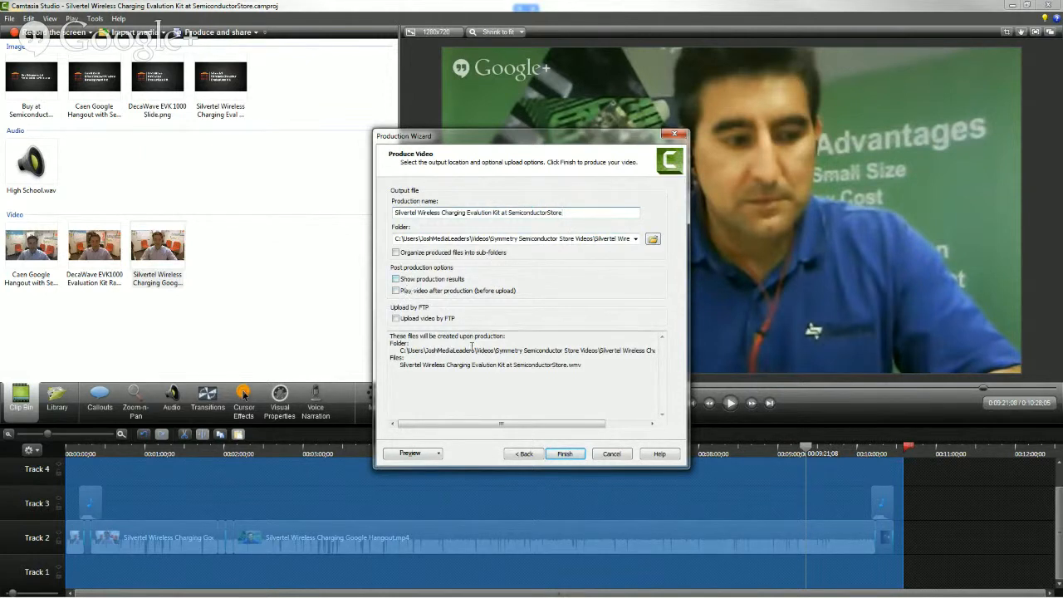
pyautogui.click(564, 454)
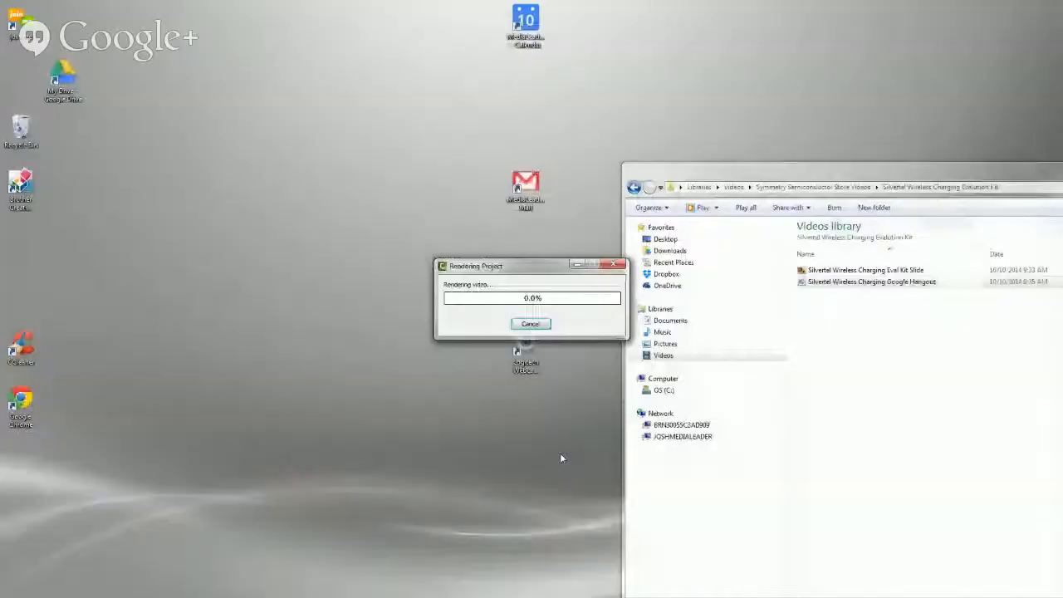
pyautogui.moveTo(526, 271); pyautogui.dragTo(440, 197)
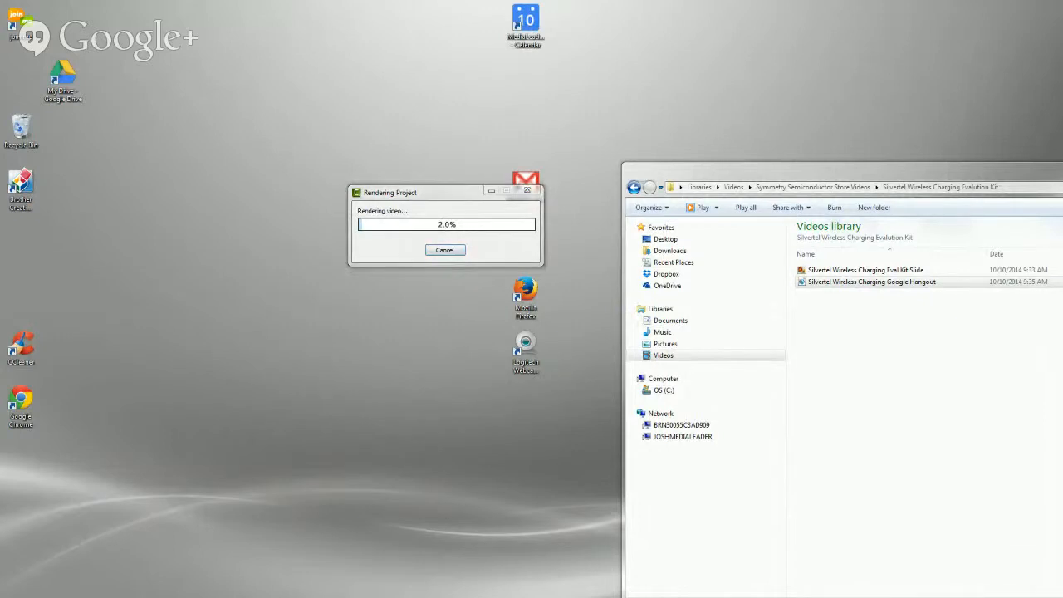
# Switch to YouTube's Video Manager in Chrome and examine where to upload the finished video
pyautogui.moveTo(0, 7); pyautogui.dragTo(498, 4)
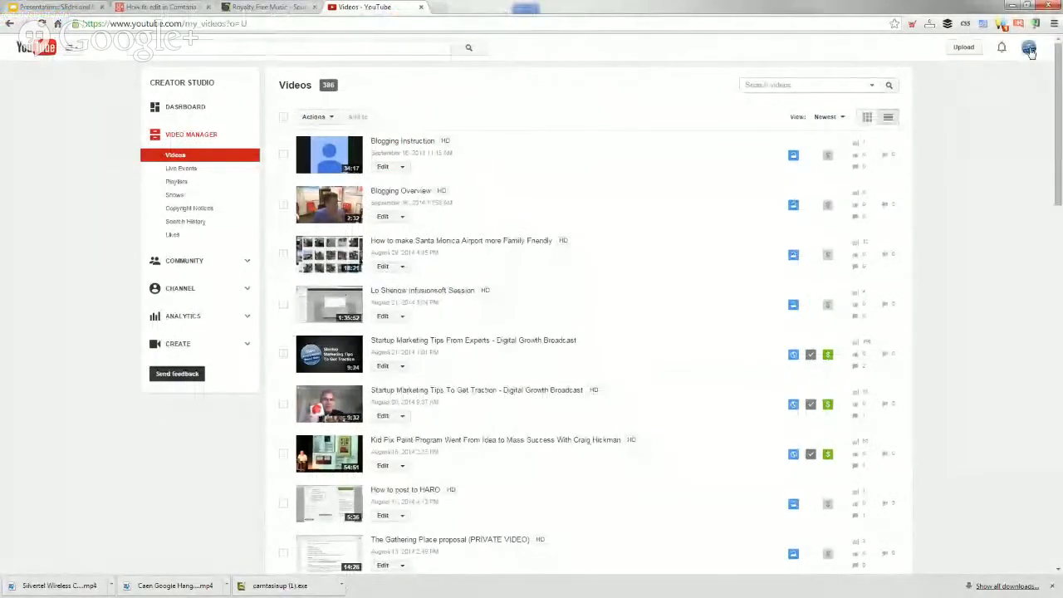
pyautogui.click(964, 48)
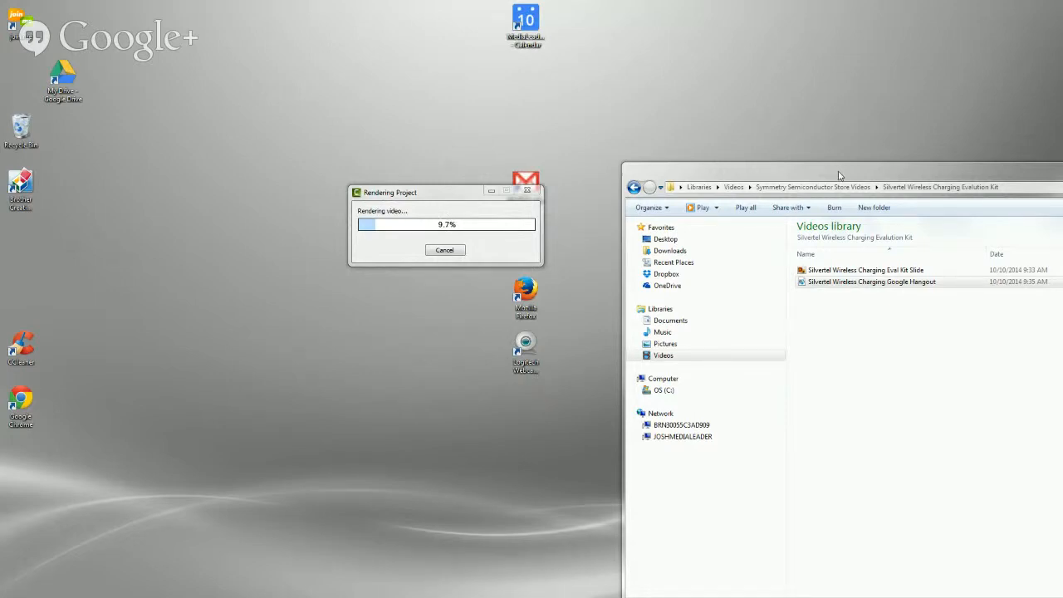
# Reposition the Silvertel Wireless Charging Evalution Kit folder window and bring up the Google+ Hangouts broadcast window
pyautogui.moveTo(838, 175); pyautogui.dragTo(663, 77)
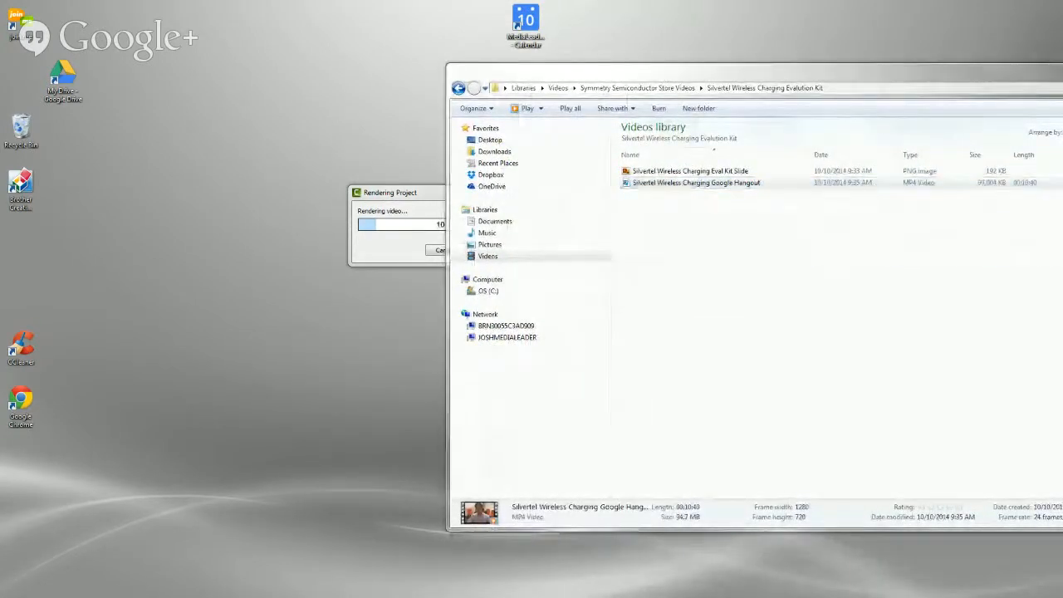
pyautogui.hotkey('alt', 'Tab')
pyautogui.moveTo(642, 7); pyautogui.dragTo(684, 14)
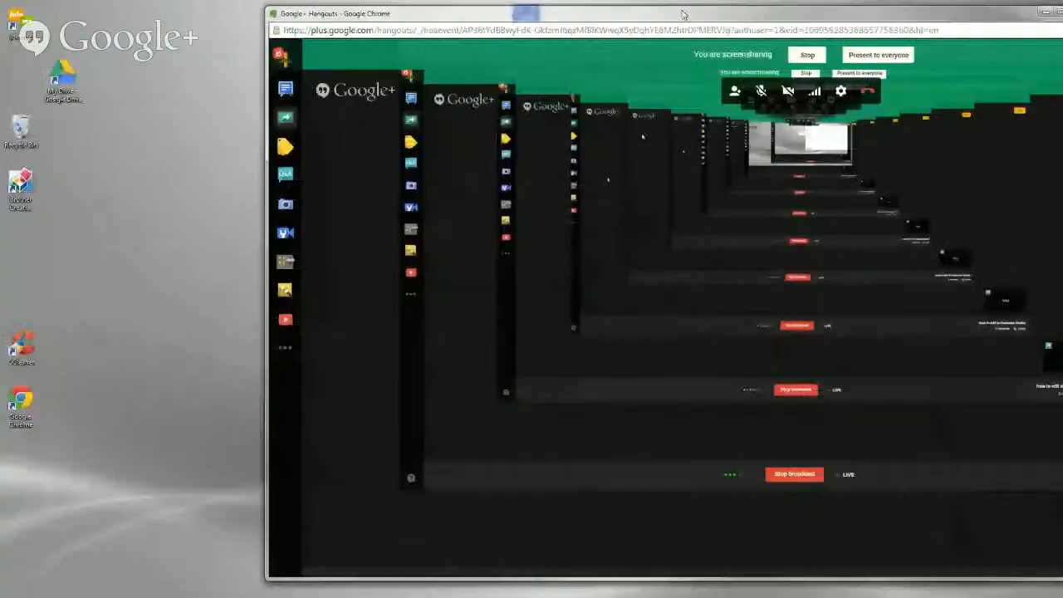